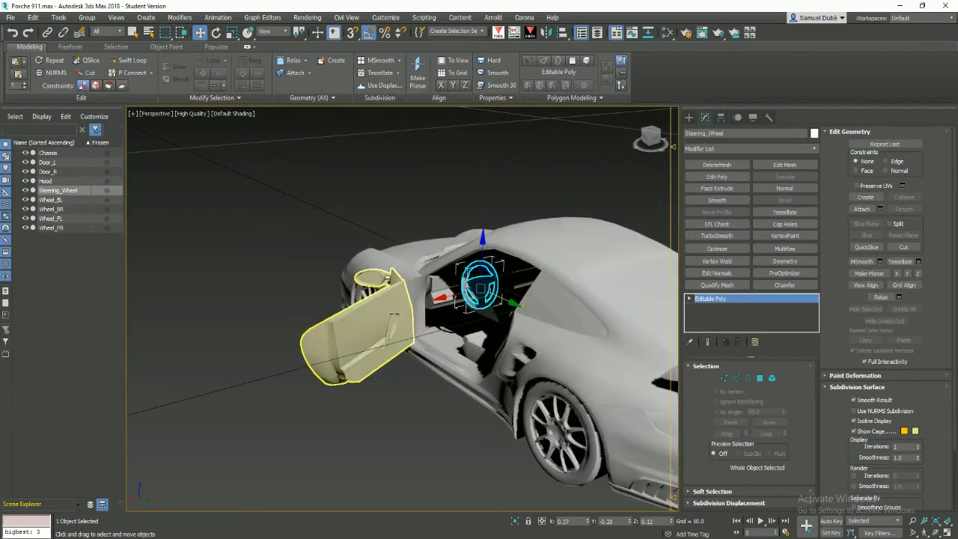
- Rotate the left door about its hinge pivot back to its closed position
left_click_drag(397, 312, 428, 317)
key("w")
middle_click_drag(428, 317, 470, 397, "alt")
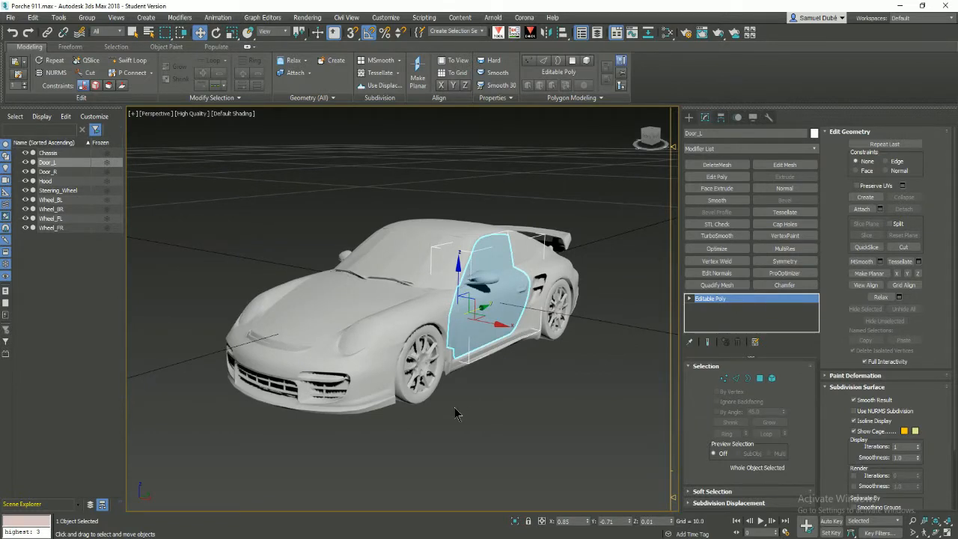
- Inspect the separate car parts and the placement of their pivots, including the front-left wheel
middle_click_drag(522, 385, 457, 350, "alt")
left_click(390, 361)
left_click(303, 294)
middle_click_drag(303, 294, 449, 344, "alt")
left_click(410, 357)
middle_click_drag(509, 344, 539, 345, "alt")
mouse_move(488, 328)
middle_mouse_down("alt")
mouse_move(568, 333)
mouse_move(490, 345)
middle_mouse_up("alt")
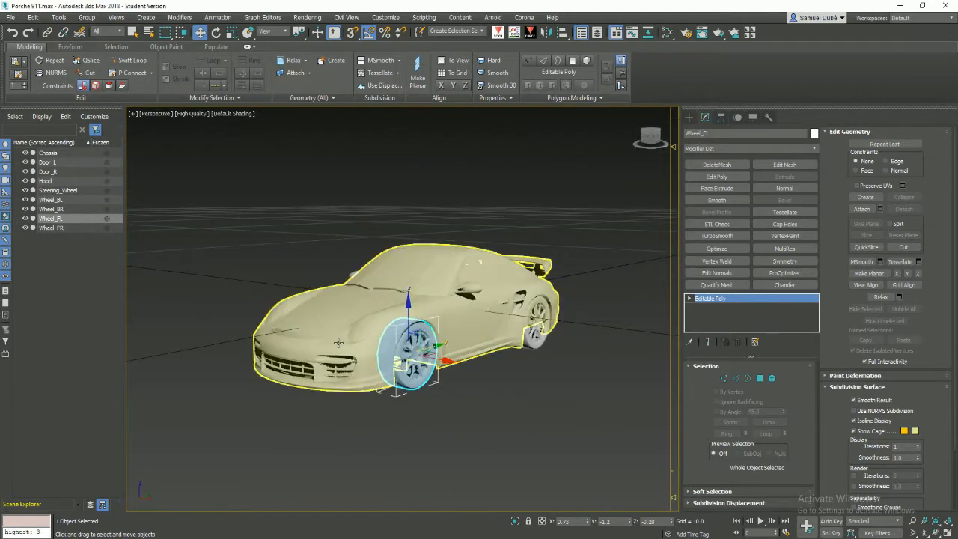
- Try rotating the hood about its pivot
middle_click_drag(338, 342, 305, 351, "alt")
left_click(346, 303)
scroll(337, 301, "up", 3)
key("e")
left_click_drag(300, 278, 280, 273)
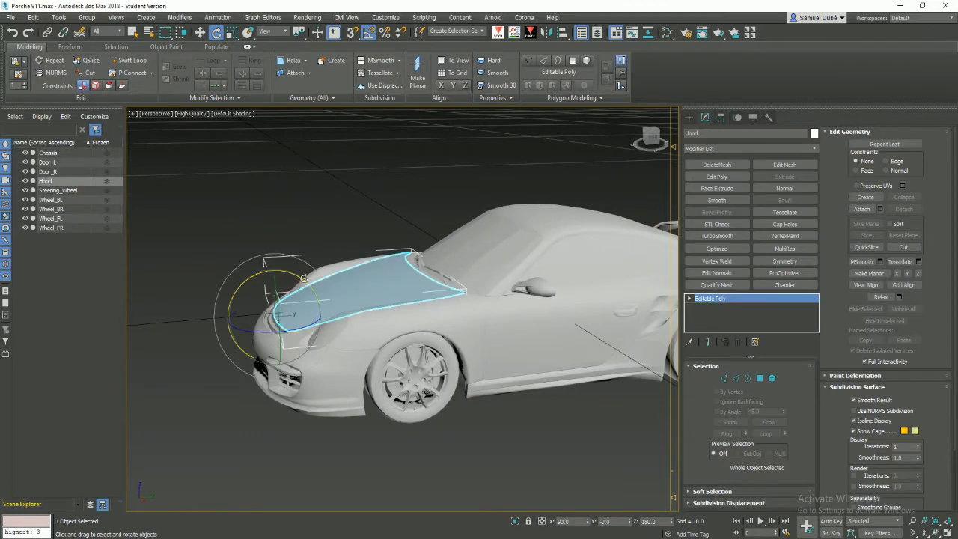
- Inspect the chassis and the front wheel around the closed hood, ending with nothing selected
middle_click_drag(344, 298, 446, 330, "alt")
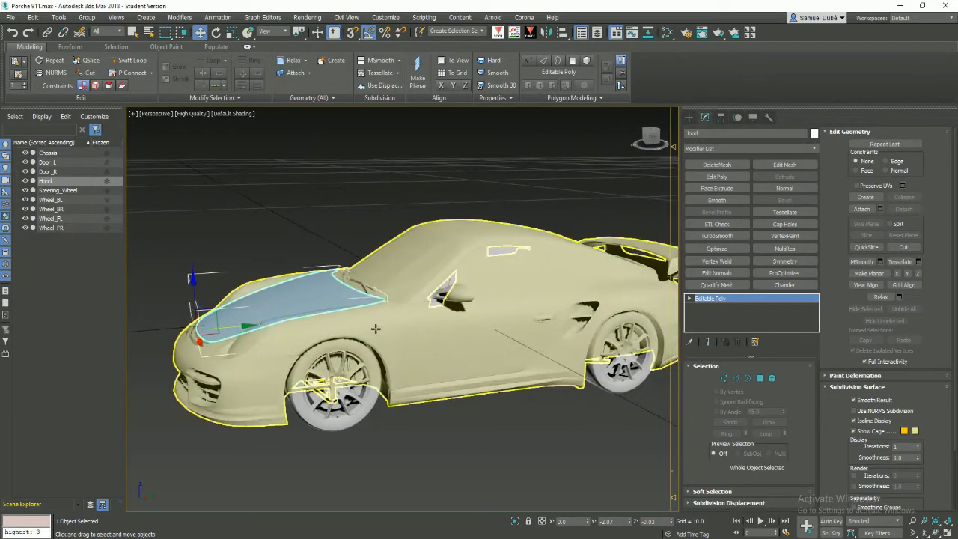
left_click(376, 328)
middle_click_drag(375, 327, 449, 389, "alt")
left_click(403, 389)
left_click(502, 408)
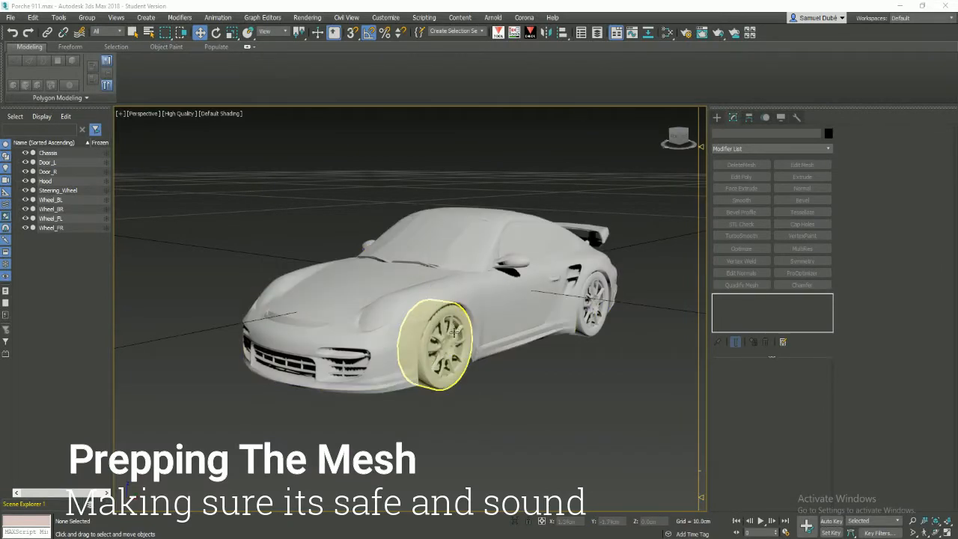
- Select all nine car parts and reset their transforms with the Reset XForm utility
left_click(445, 352)
middle_click_drag(445, 352, 329, 329, "alt")
middle_click_drag(393, 301, 420, 294, "alt")
left_click_drag(225, 197, 655, 409)
left_click(797, 117)
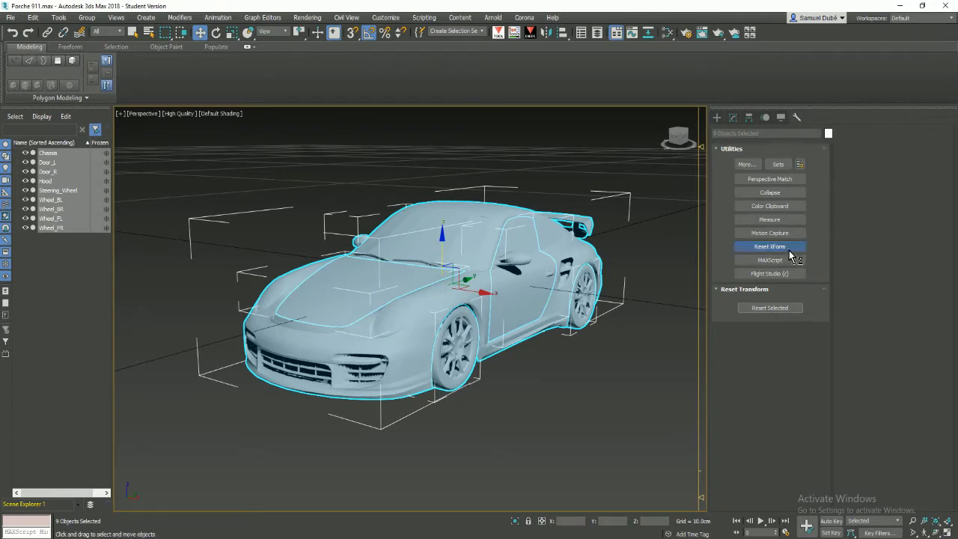
- Add an Edit Poly modifier to all nine car parts and collapse the modifier stack
left_click(733, 118)
left_click(753, 176)
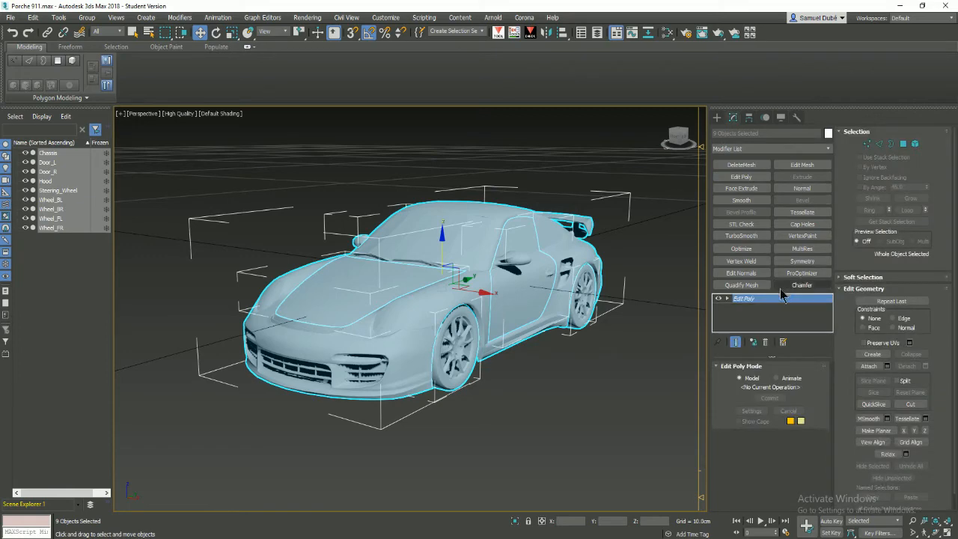
right_click(751, 299)
left_click(814, 391)
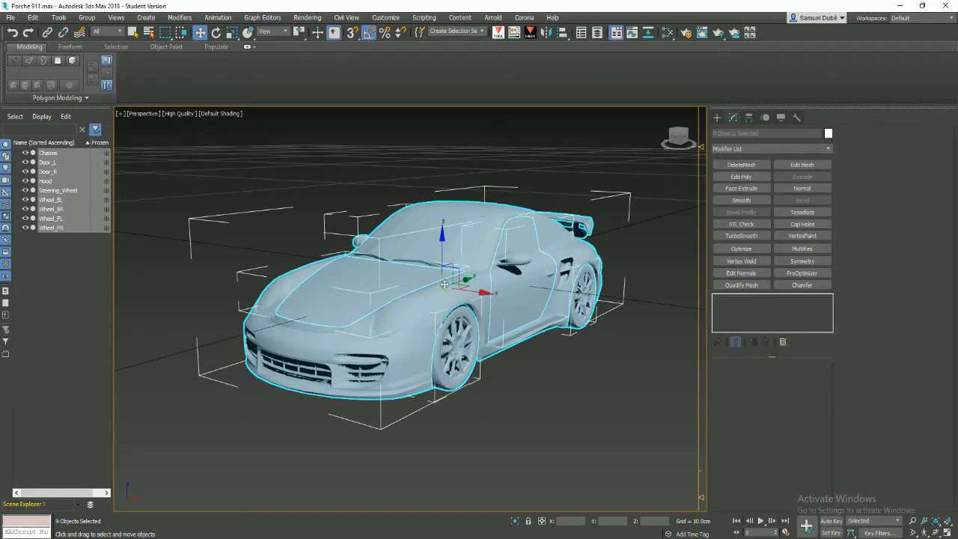
- Check the scale values of the chassis and the front and rear wheels
left_click(417, 308)
key("r")
middle_click_drag(528, 347, 482, 322, "alt")
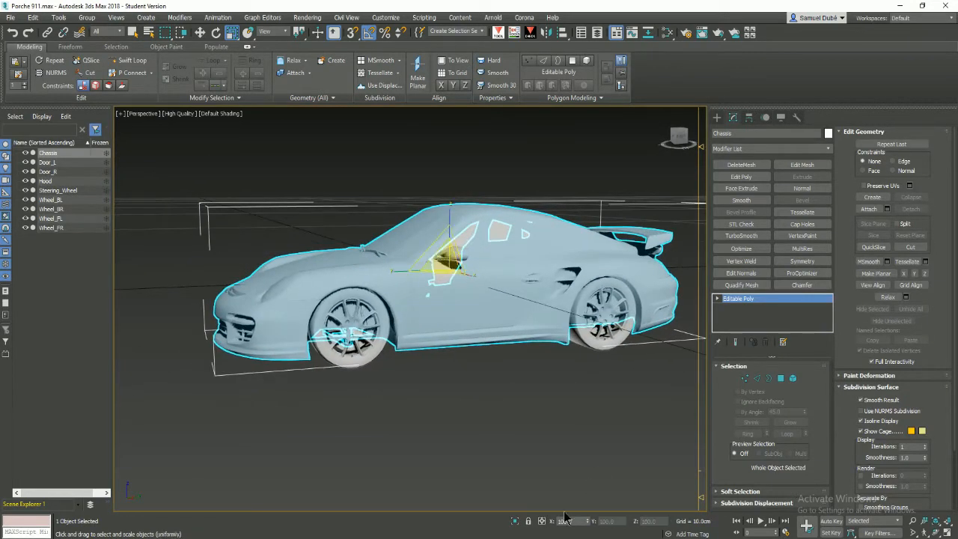
left_click(349, 329)
left_click(610, 321)
middle_click_drag(516, 318, 557, 314, "alt")
scroll(479, 300, "down", 1)
- Select all nine car parts and review their pivot adjustment options
key("w")
left_click_drag(252, 180, 636, 404)
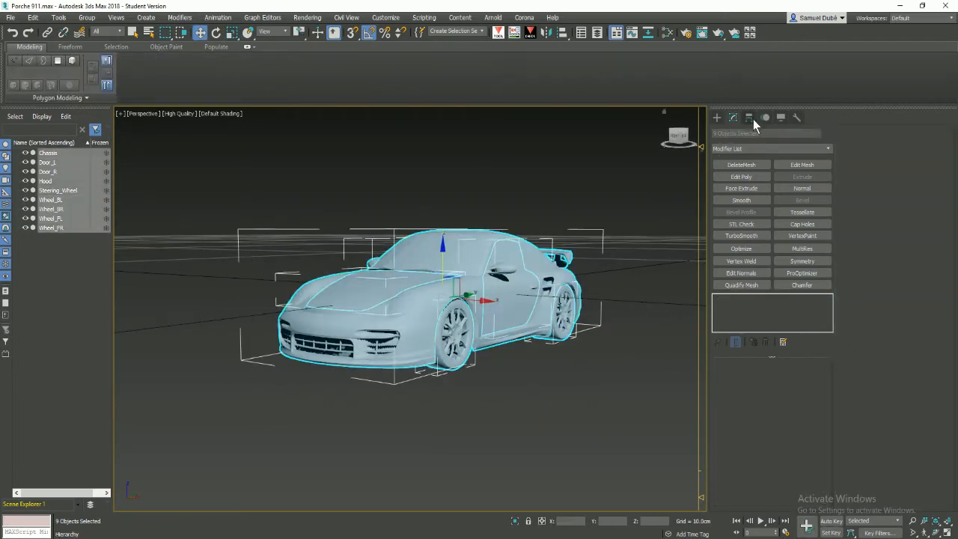
left_click(749, 118)
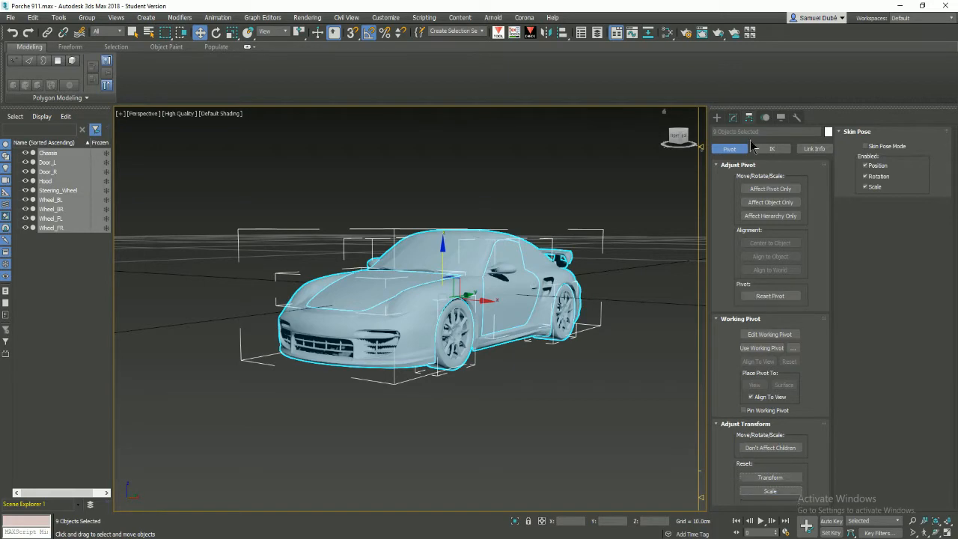
left_click(733, 118)
scroll(551, 316, "up", 2)
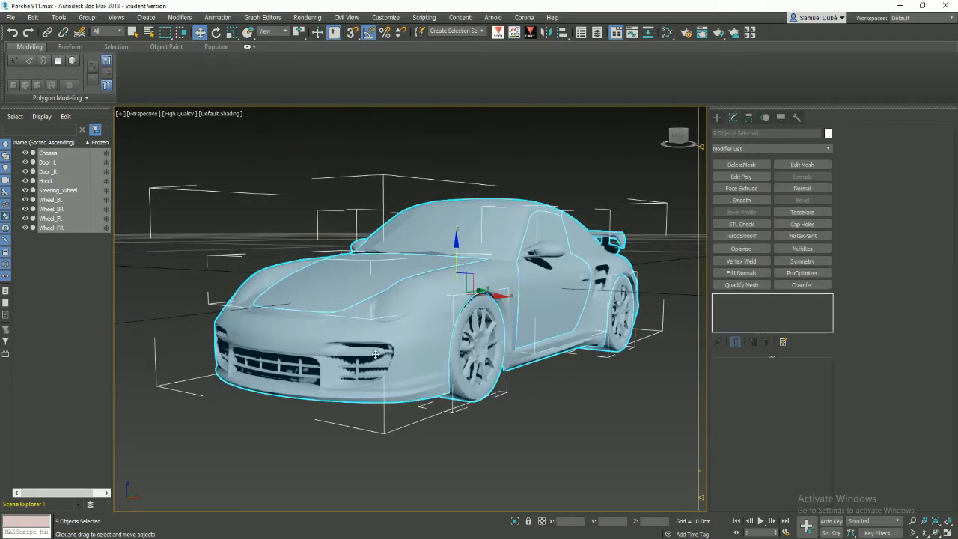
- Check the wheel and chassis pivots, then compare the car's overall size with the home grid
left_click(471, 361)
scroll(449, 329, "down", 5)
middle_click_drag(443, 312, 452, 316, "alt")
left_click(499, 370)
middle_click_drag(501, 353, 340, 107, "alt")
left_click(459, 308)
scroll(489, 313, "down", 10)
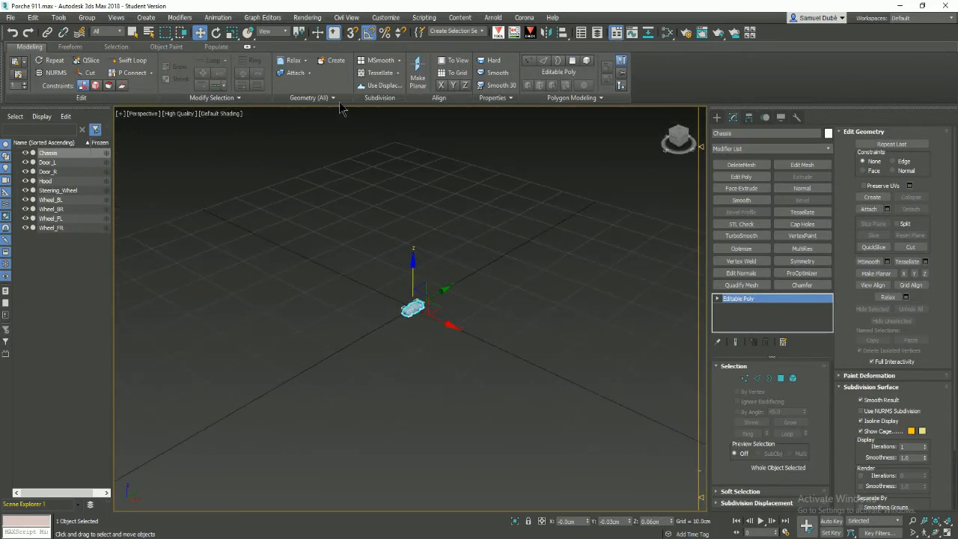
- Review the Home Grid settings in Grid and Snap Settings and close the dialog
right_click(351, 32)
left_click_drag(466, 204, 320, 214)
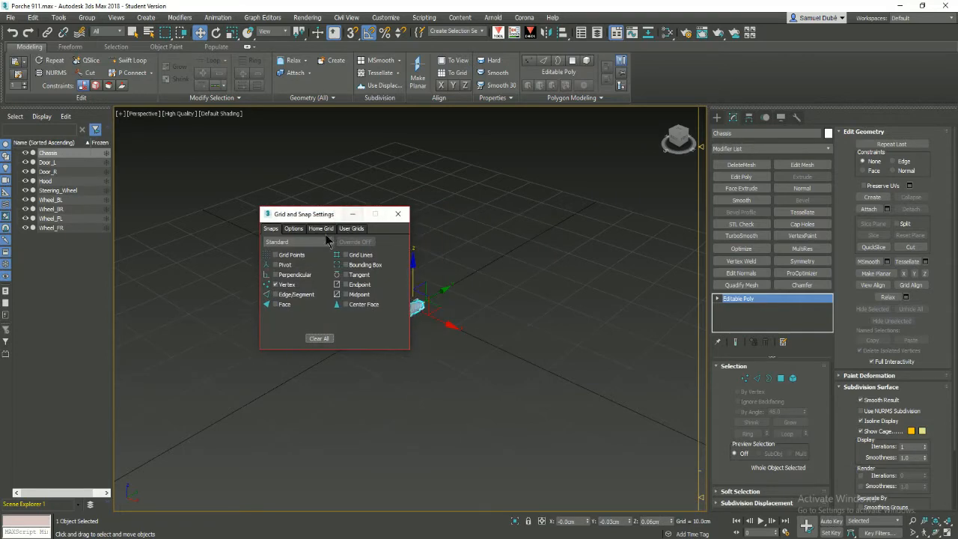
left_click(325, 230)
left_click(396, 215)
scroll(419, 306, "up", 6)
scroll(430, 323, "up", 3)
middle_click_drag(430, 323, 485, 326, "alt")
scroll(440, 315, "up", 2)
middle_click_drag(756, 372, 668, 207)
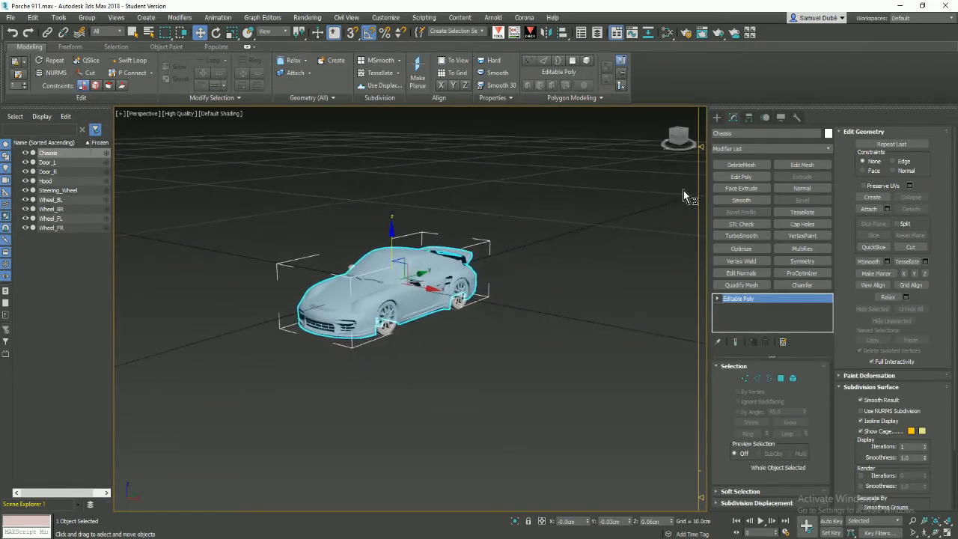
- Create a reference box about 6.6 cm wide and 14 cm high on the grid beside the car
left_click(718, 118)
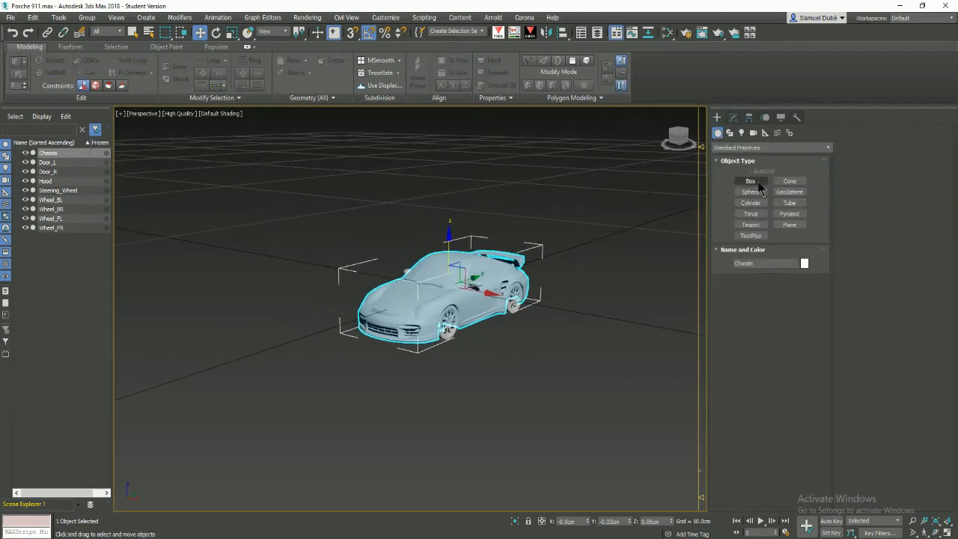
left_click(752, 181)
scroll(389, 314, "down", 6)
scroll(449, 296, "down", 3)
left_click_drag(464, 295, 504, 373)
right_click(516, 213)
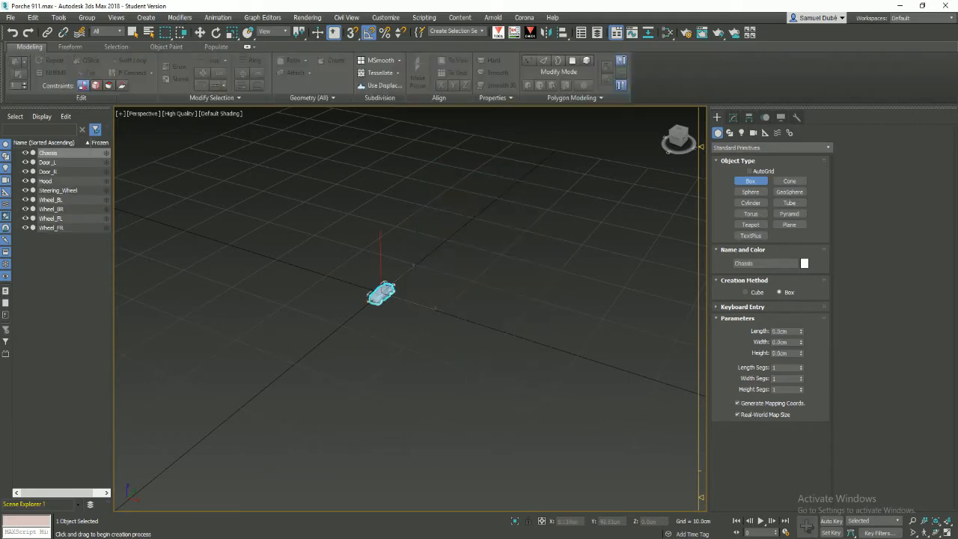
left_click_drag(454, 328, 478, 367)
left_click(482, 261)
key("w")
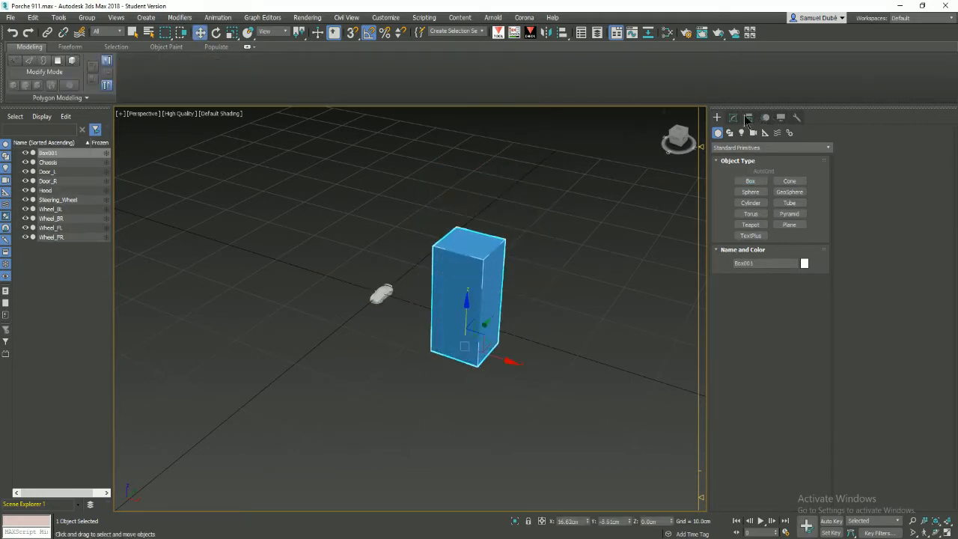
- Set the reference box's height to 180 cm
left_click(733, 118)
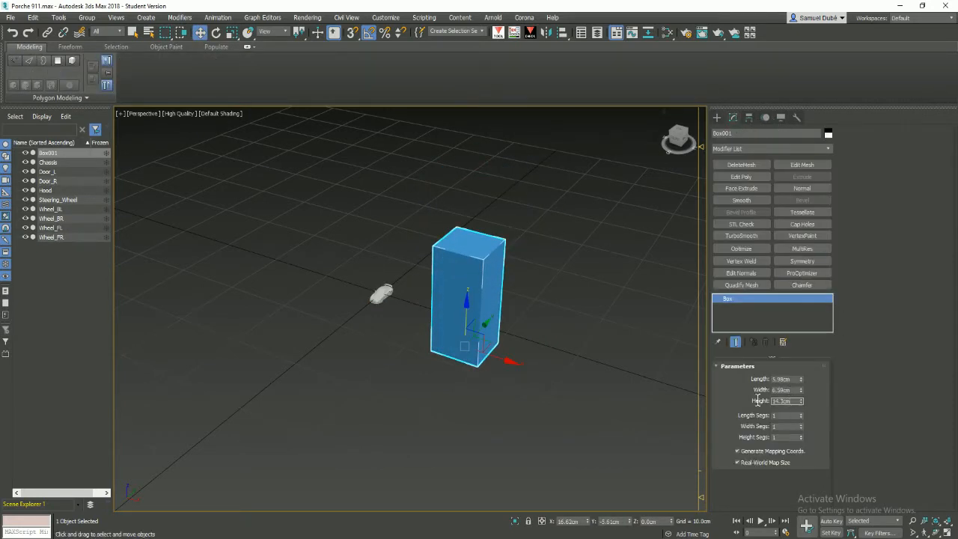
type("180")
key("Return")
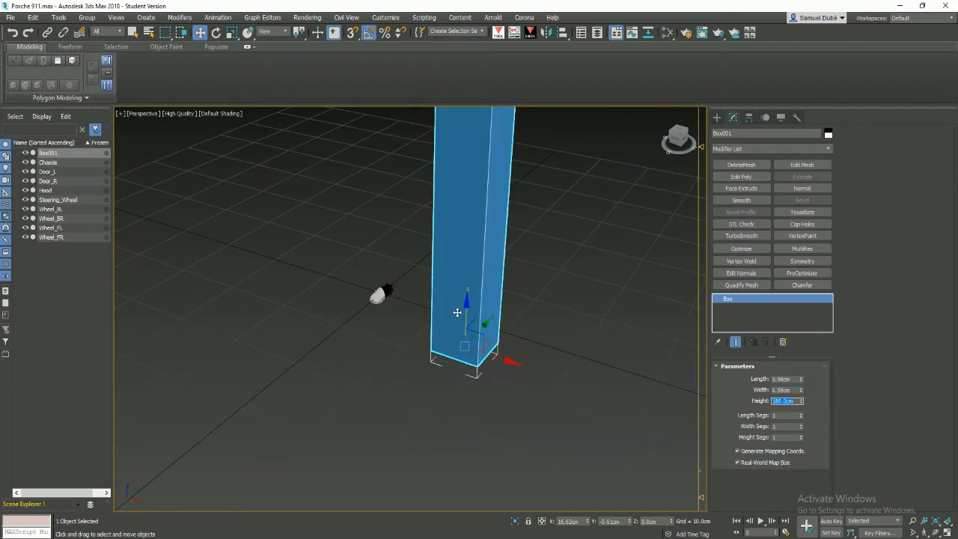
scroll(457, 315, "down", 5)
middle_click_drag(435, 291, 510, 371, "alt")
scroll(526, 350, "down", 3)
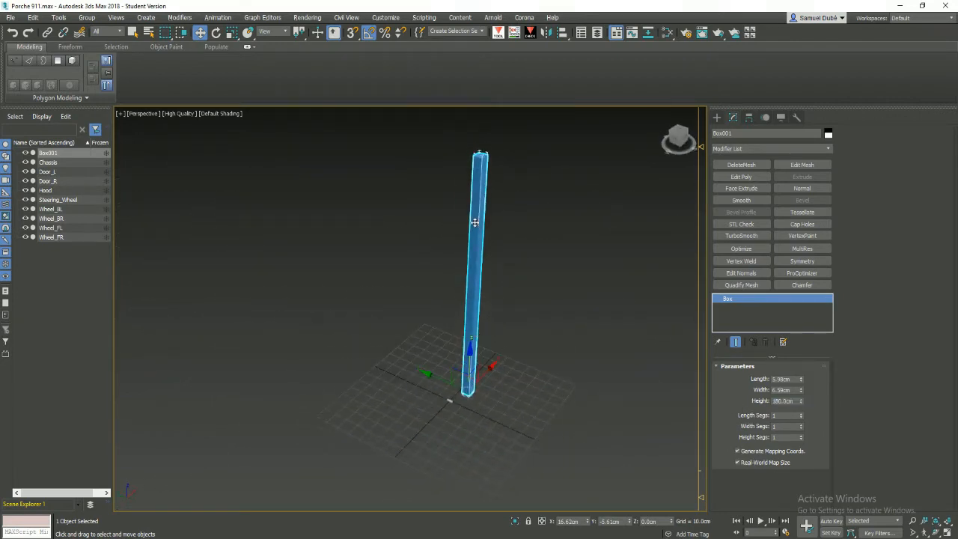
scroll(506, 376, "up", 3)
middle_click_drag(495, 419, 455, 420, "alt")
middle_click_drag(455, 420, 425, 351)
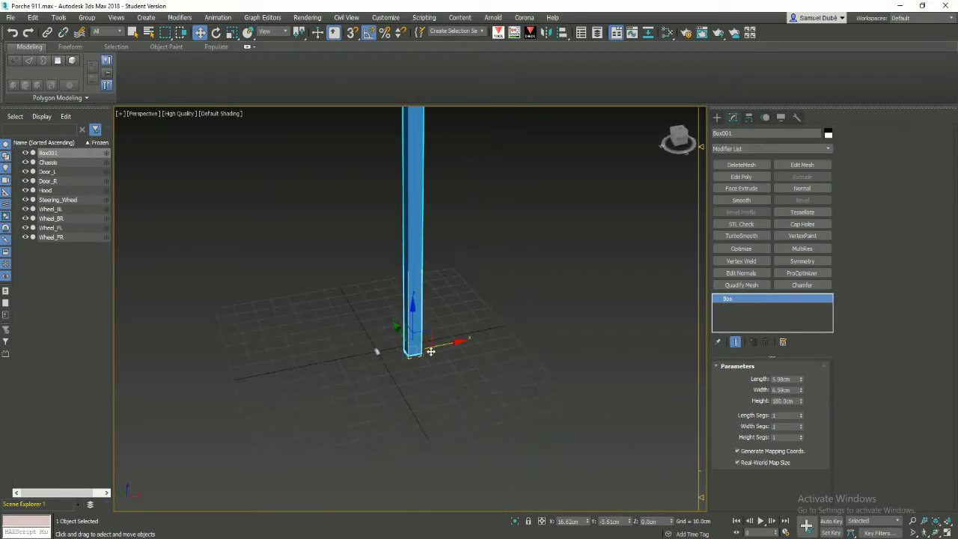
- Move the reference box along X away from the car and scale all nine car parts up uniformly against it
left_click_drag(443, 342, 530, 321)
key("ctrl+a")
key("r")
middle_click_drag(419, 412, 496, 438, "alt")
left_click_drag(464, 428, 374, 266)
scroll(459, 405, "down", 2)
left_click_drag(457, 404, 353, 285)
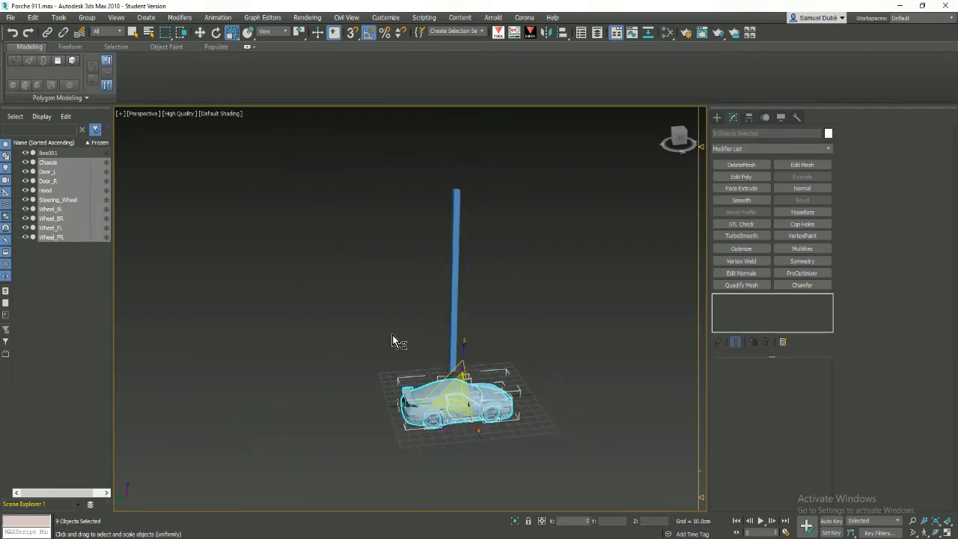
left_click_drag(454, 401, 404, 327)
scroll(463, 400, "down", 2)
middle_click_drag(470, 404, 427, 371, "alt")
scroll(456, 380, "down", 2)
- Move the reference box next to the side of the car, with its base near the bottom of the wheels
key("w")
left_click(453, 321)
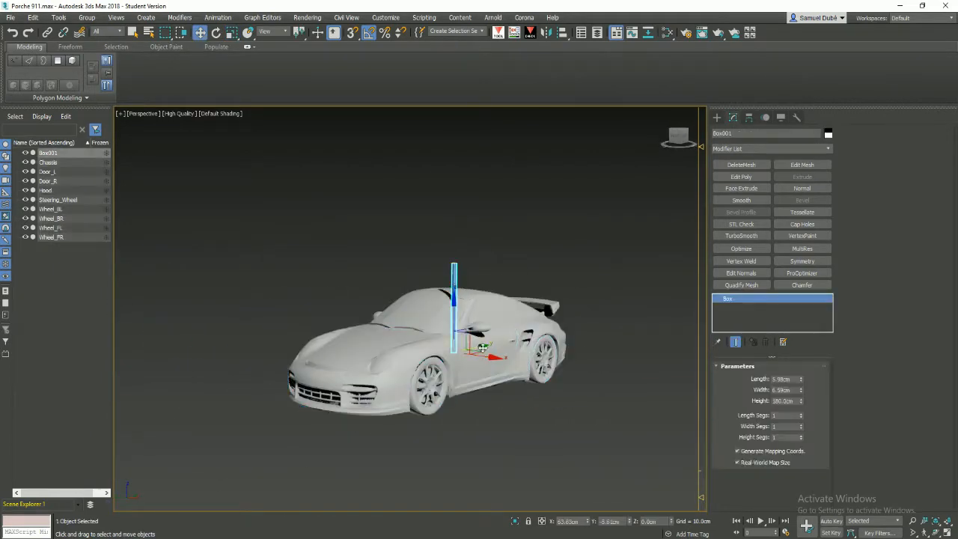
left_click_drag(491, 359, 540, 386)
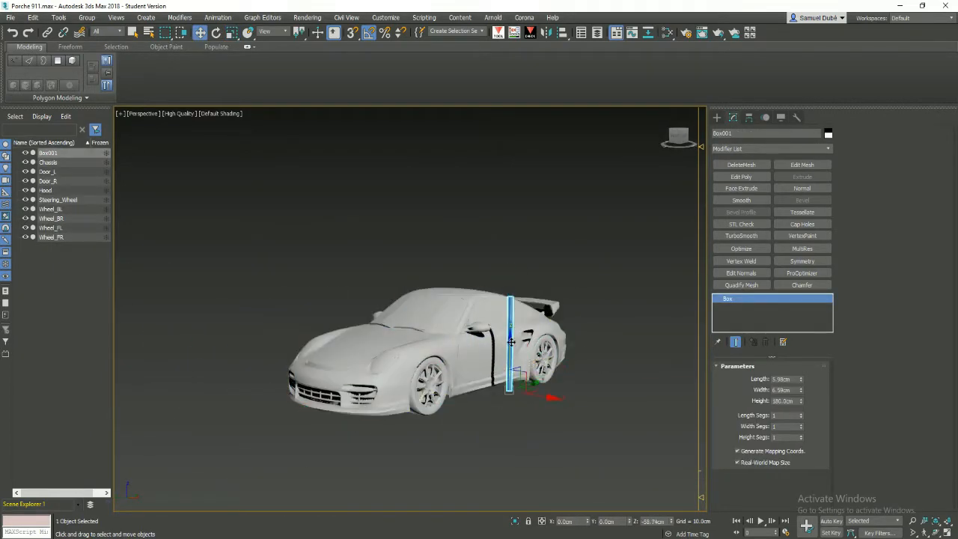
- Select all nine car parts without the box and scale them down uniformly to about 70 percent
middle_click_drag(509, 351, 273, 275, "alt")
left_click_drag(494, 463, 495, 468)
key("r")
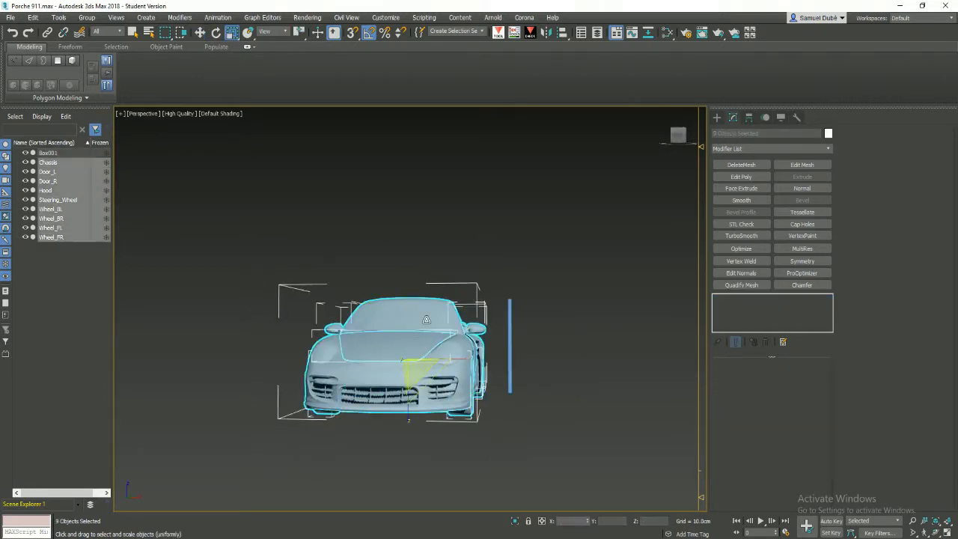
left_click_drag(421, 377, 435, 393)
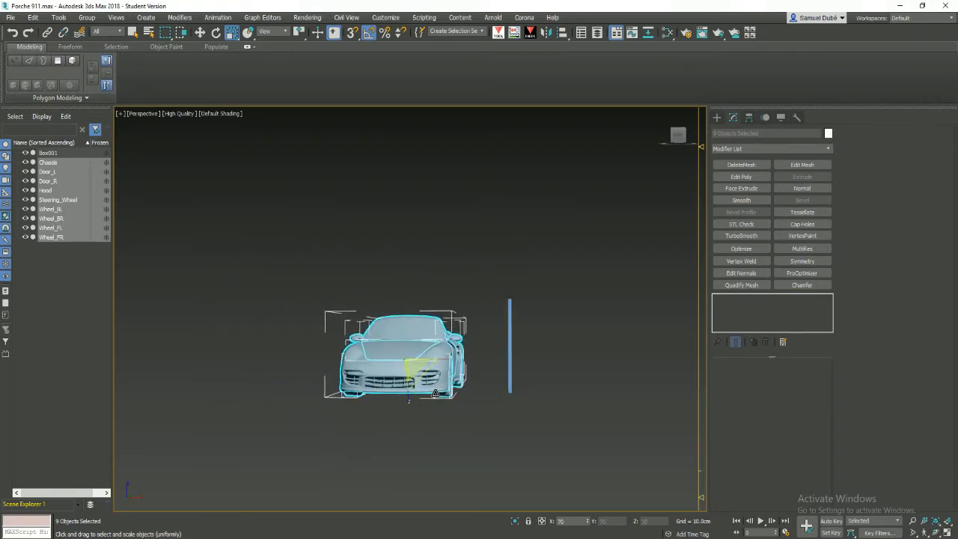
- Delete the reference box beside the car
middle_click_drag(435, 392, 512, 359, "alt")
key("w")
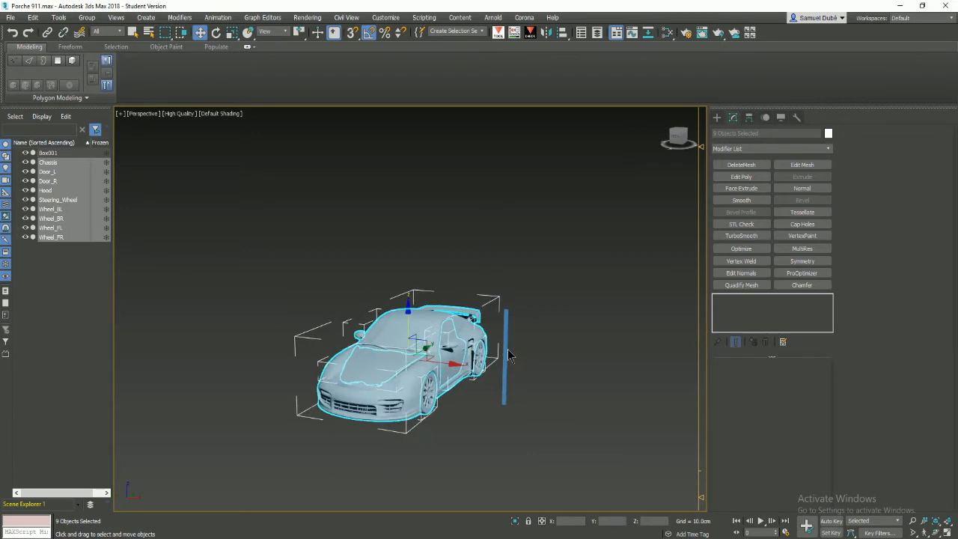
left_click(506, 348)
key("Delete")
- Check the scale values of the resized chassis
left_click(428, 334)
scroll(428, 337, "up", 4)
middle_click_drag(428, 336, 408, 348, "alt")
key("ctrl+a")
middle_click_drag(576, 475, 412, 372, "alt")
left_click(412, 372)
key("r")
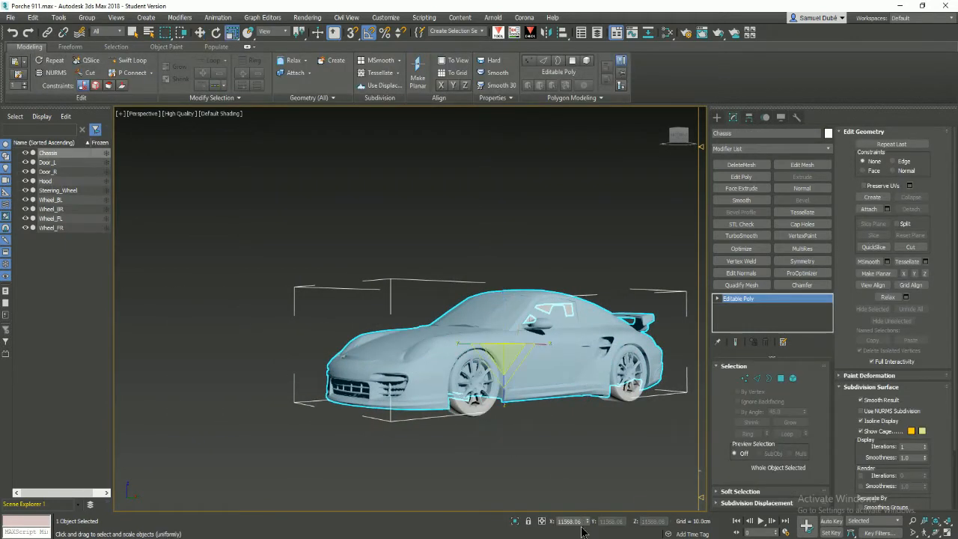
- Select all nine resized car parts and apply Reset XForm to them
key("ctrl+a")
key("w")
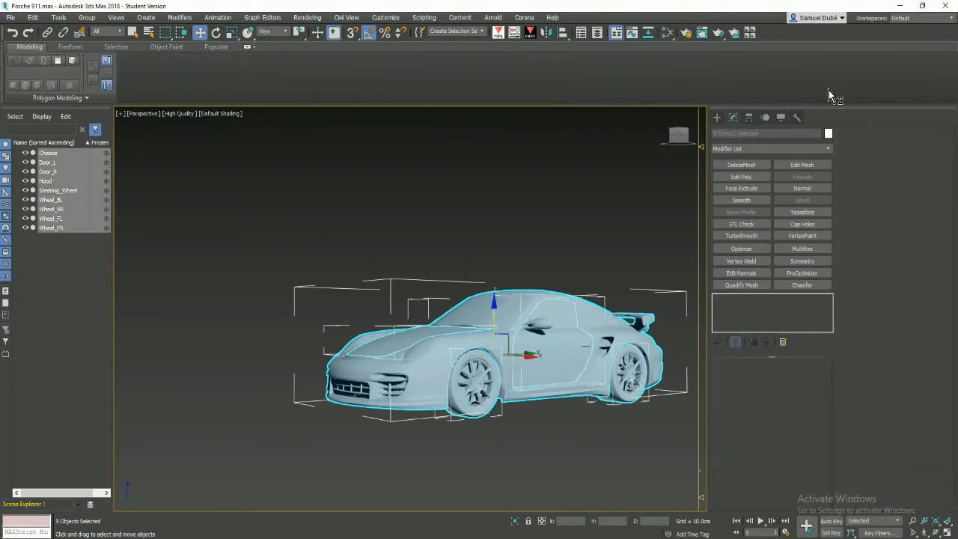
left_click(797, 118)
middle_click_drag(677, 224, 605, 199, "alt")
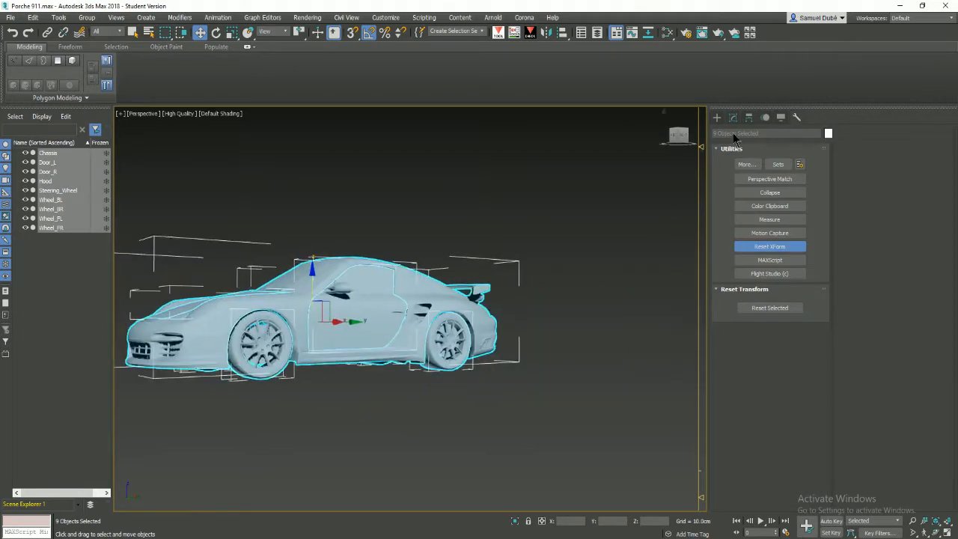
- Add an Edit Poly modifier to the resized car parts and collapse the stack again
left_click(733, 120)
left_click(748, 178)
right_click(759, 298)
left_click(812, 392)
- Switch to the Right view and examine the car's side profile against the grid origin
mouse_move(450, 331)
middle_mouse_down("alt")
mouse_move(464, 353)
mouse_move(530, 308)
mouse_move(520, 291)
mouse_move(479, 314)
mouse_move(586, 353)
mouse_move(460, 347)
middle_mouse_up("alt")
left_click(680, 142)
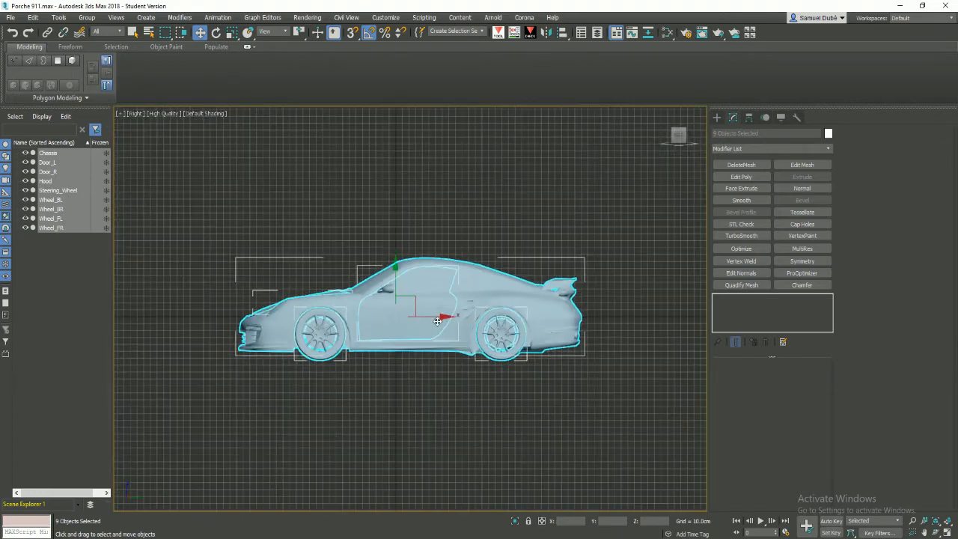
scroll(380, 320, "up", 4)
scroll(379, 316, "up", 1)
middle_click_drag(379, 316, 469, 341)
scroll(469, 342, "up", 3)
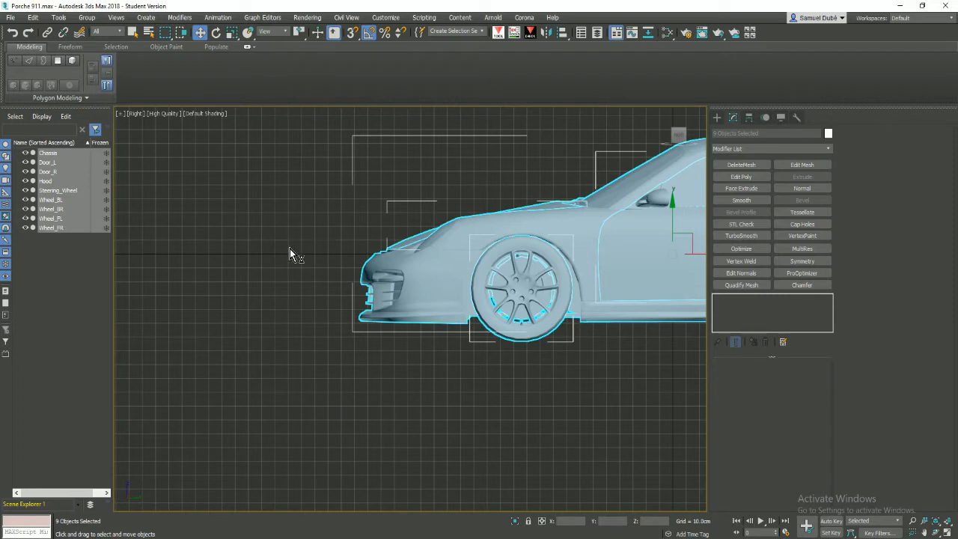
scroll(524, 269, "down", 2)
middle_click_drag(523, 268, 459, 272)
scroll(568, 332, "down", 2)
middle_click_drag(568, 333, 401, 332)
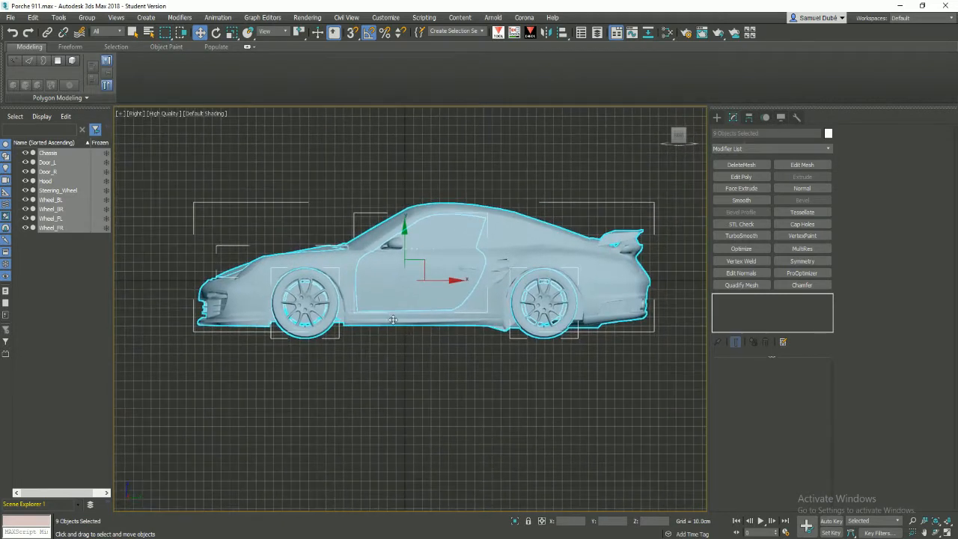
- Link the doors, hood, steering wheel and four wheels to the chassis and test the link by moving the chassis
scroll(310, 279, "up", 1)
left_click(385, 299, "alt")
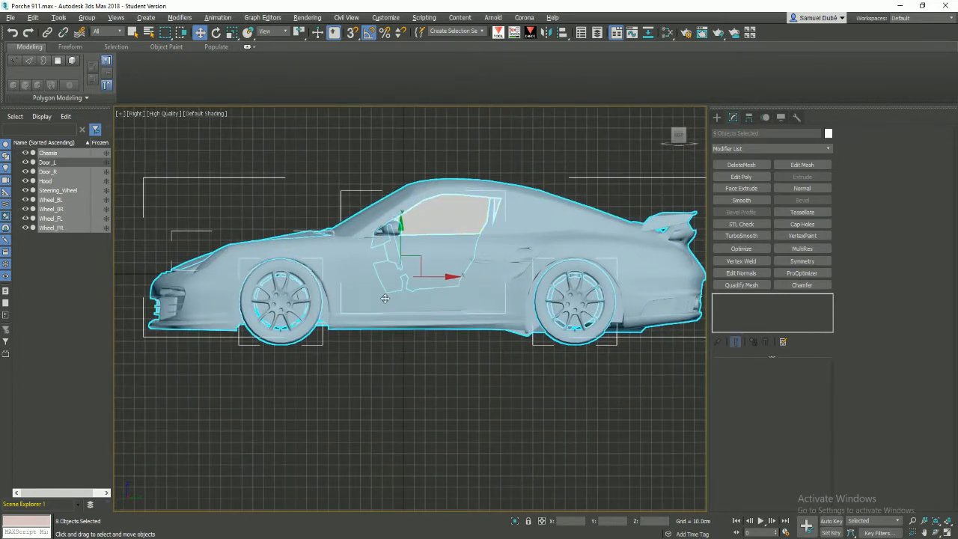
left_click(392, 305, "ctrl")
left_click(300, 250, "alt")
middle_click_drag(400, 244, 471, 248)
scroll(471, 248, "up", 2)
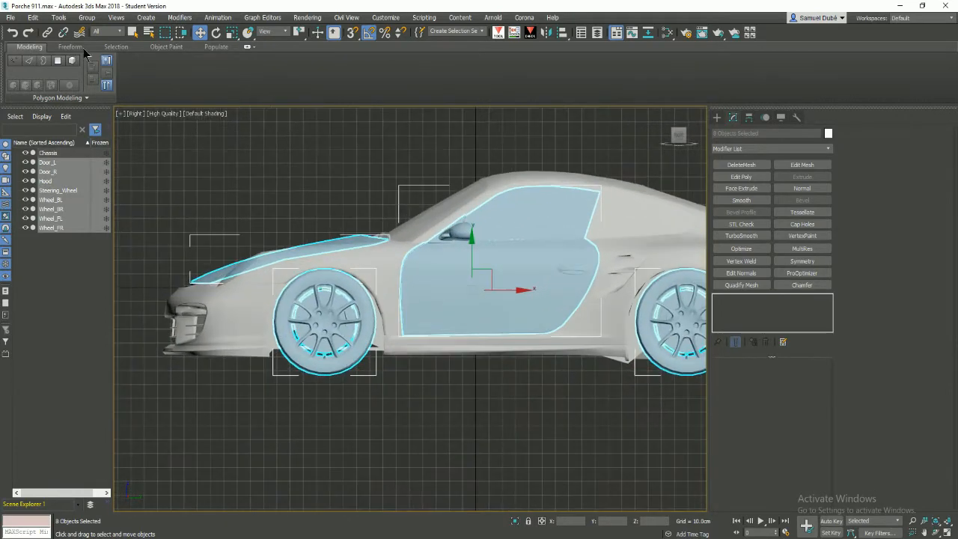
left_click(47, 32)
left_click_drag(346, 314, 243, 287)
key("w")
left_click(250, 302)
scroll(342, 307, "down", 3)
scroll(332, 328, "up", 2)
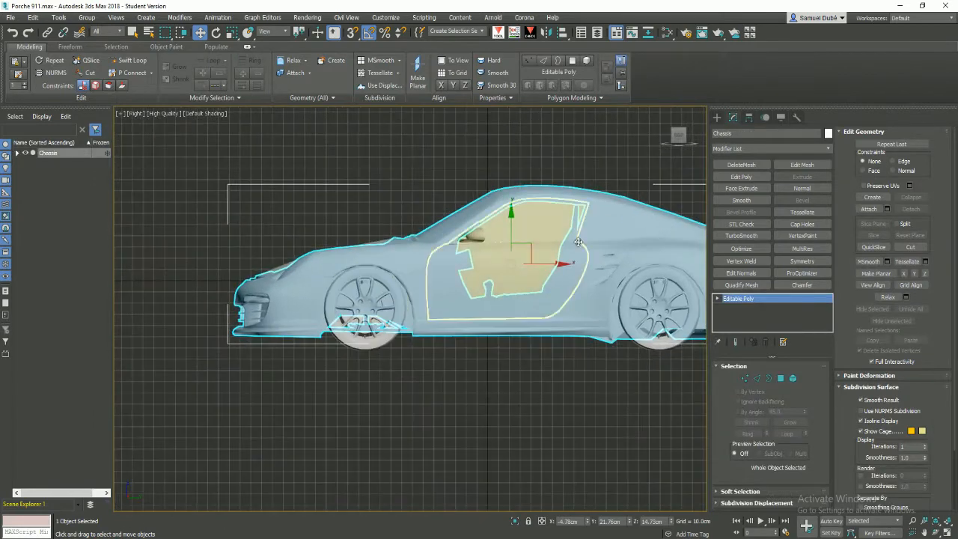
left_click_drag(512, 219, 508, 200)
key("ctrl+z")
- Lower only the chassis pivot to the bottom of the front wheel using vertex snapping
scroll(508, 201, "up", 3)
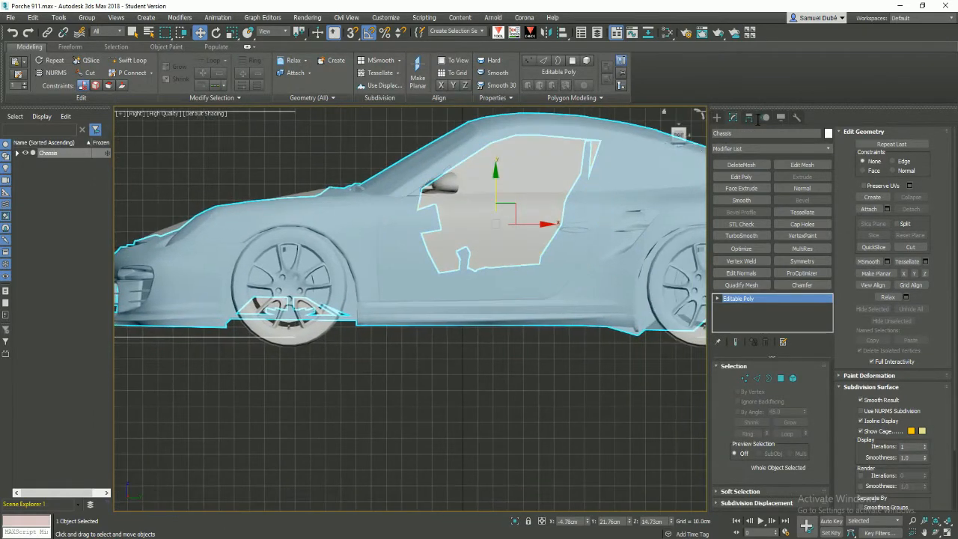
left_click(748, 118)
left_click(780, 192)
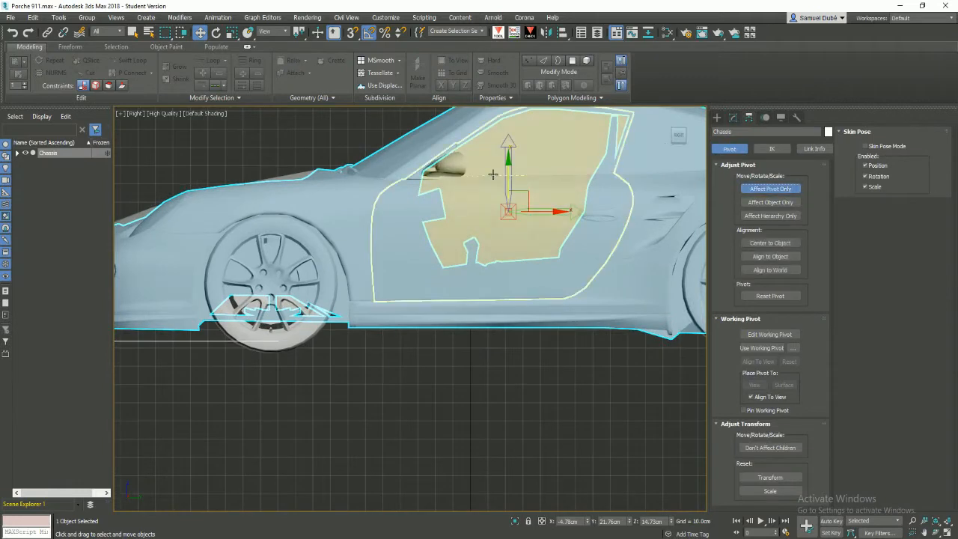
left_click_drag(508, 170, 260, 321)
left_click_drag(265, 357, 275, 355)
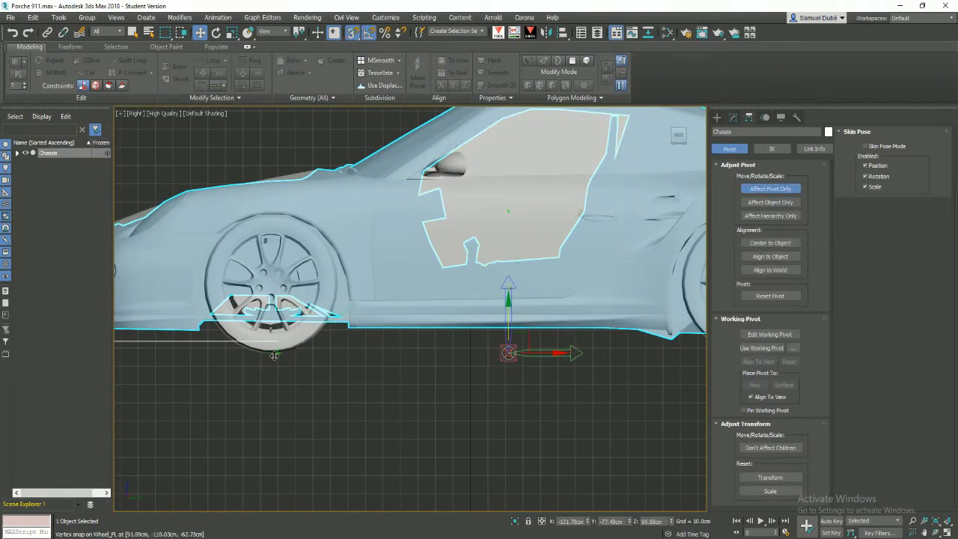
left_click(793, 188)
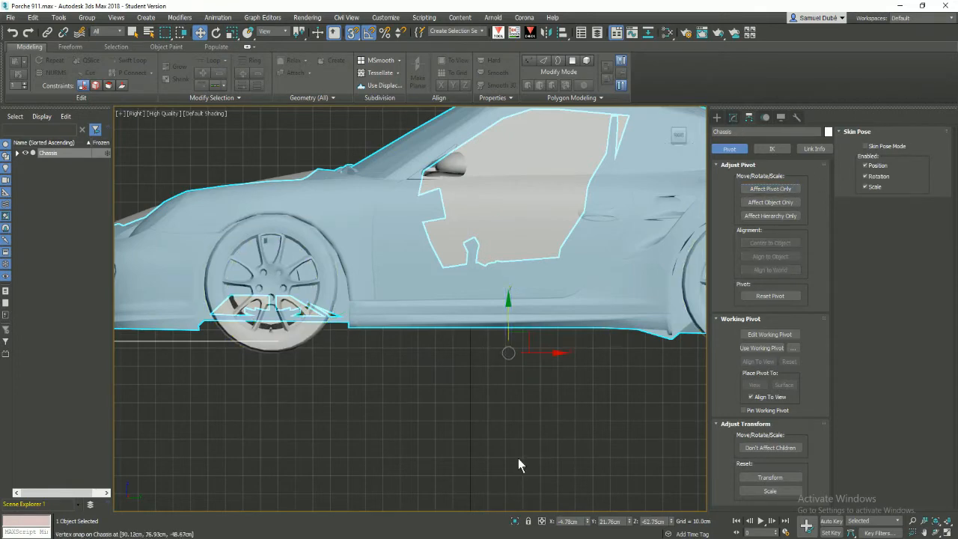
- Set the chassis's Z position to 0 so the linked car rests on the ground
middle_click_drag(519, 469, 455, 423)
scroll(464, 404, "down", 3)
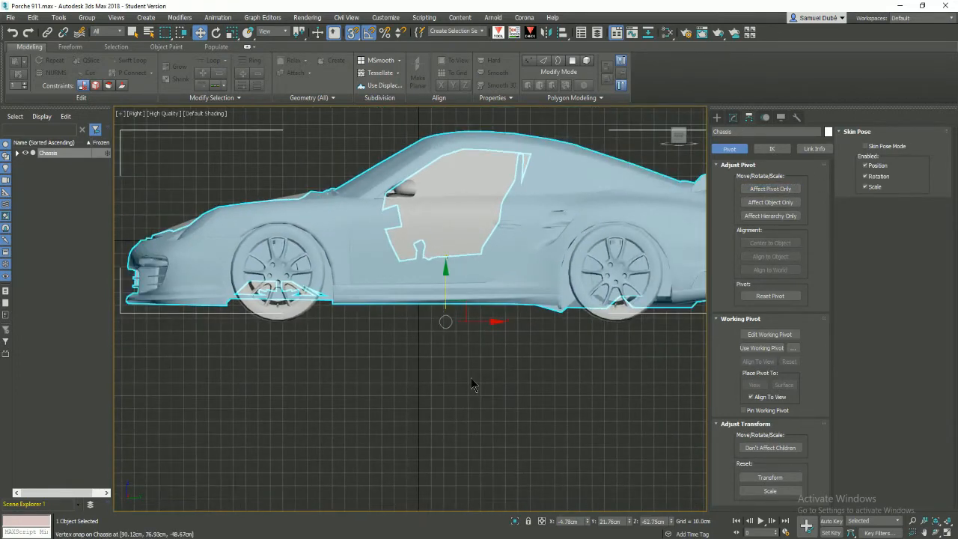
right_click(672, 523)
middle_click_drag(407, 244, 593, 394)
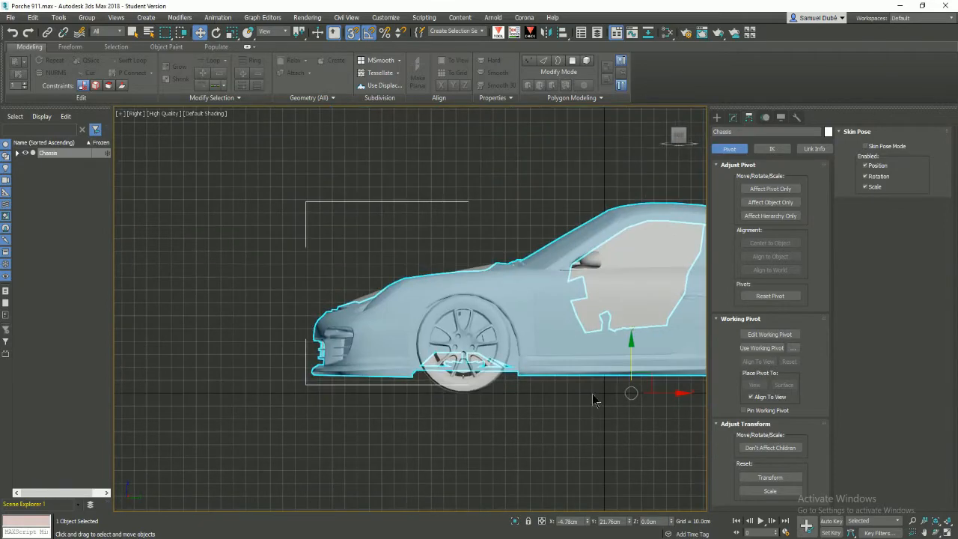
scroll(652, 385, "up", 1)
middle_click_drag(652, 385, 521, 351)
scroll(585, 270, "down", 3)
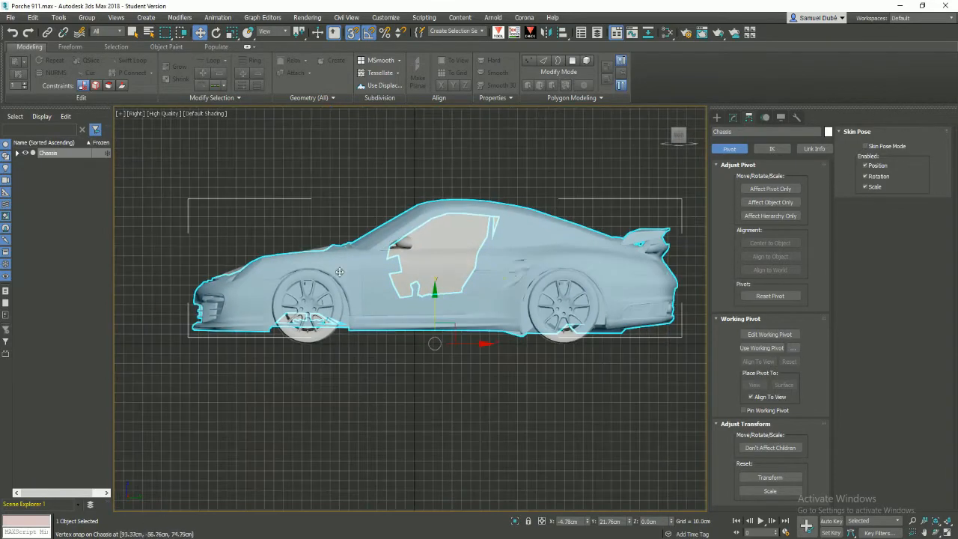
- Unlink all nine car parts from each other in the Perspective view with the grid hidden
middle_click_drag(585, 270, 402, 280, "alt")
left_click(445, 358)
key("p")
key("g")
middle_click_drag(446, 357, 374, 353, "alt")
middle_click_drag(374, 353, 481, 458)
key("ctrl+a")
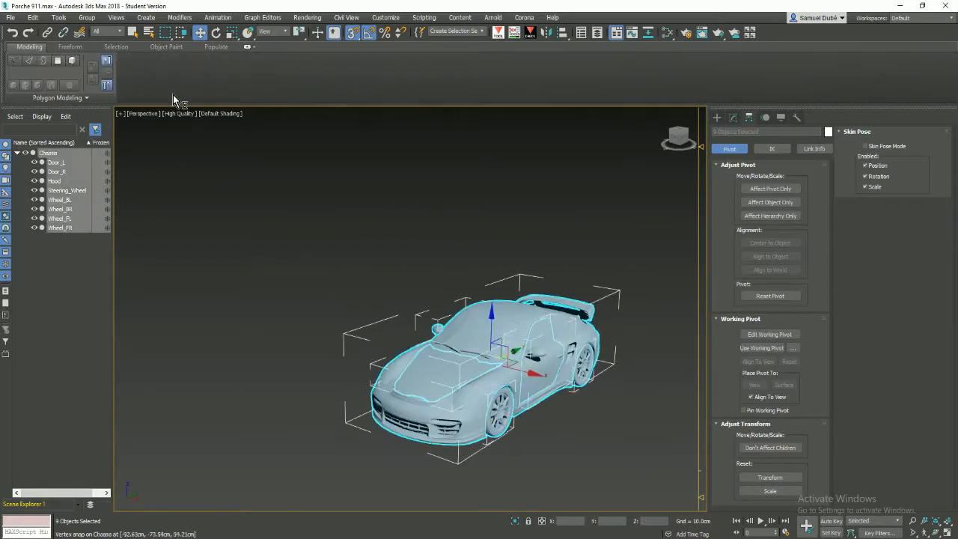
left_click(64, 33)
- Select the chassis and examine its pivot and axis orientation from several angles
scroll(354, 365, "up", 5)
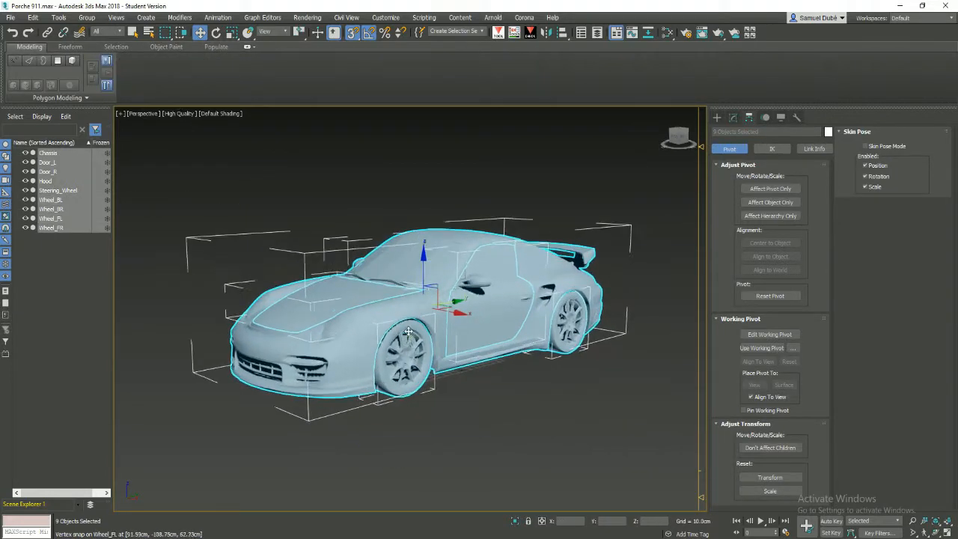
left_click(354, 365)
middle_click_drag(354, 365, 468, 325, "alt")
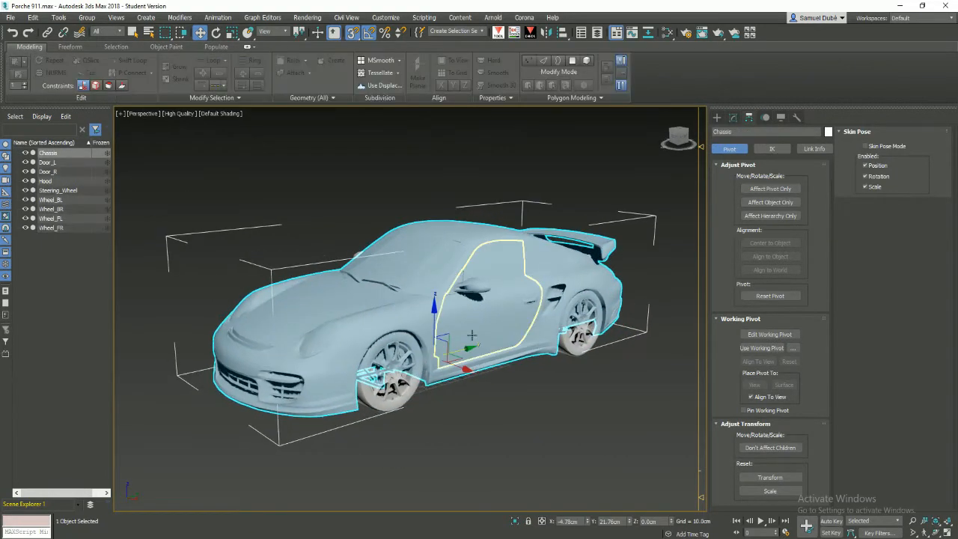
middle_click_drag(475, 380, 558, 392, "alt")
middle_click_drag(558, 392, 456, 345)
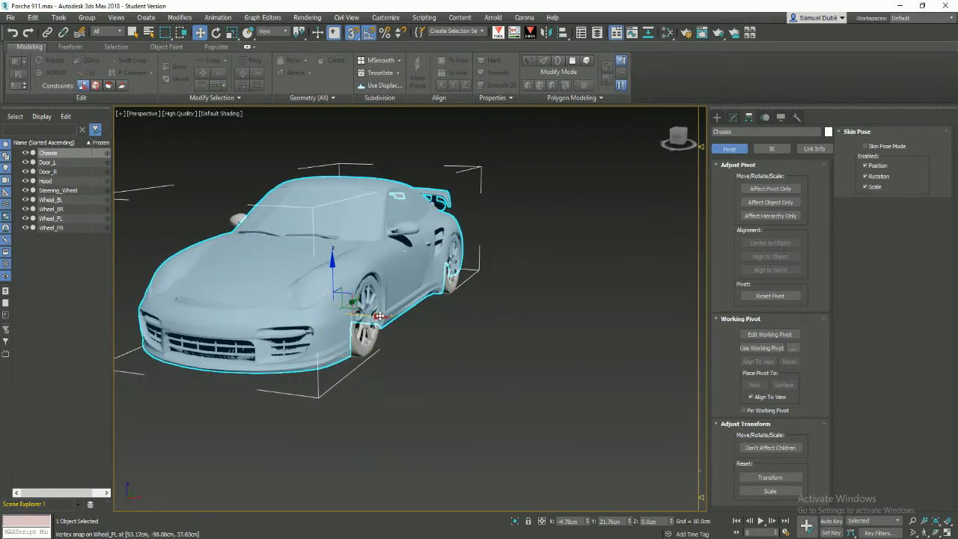
middle_click_drag(351, 303, 386, 334, "alt")
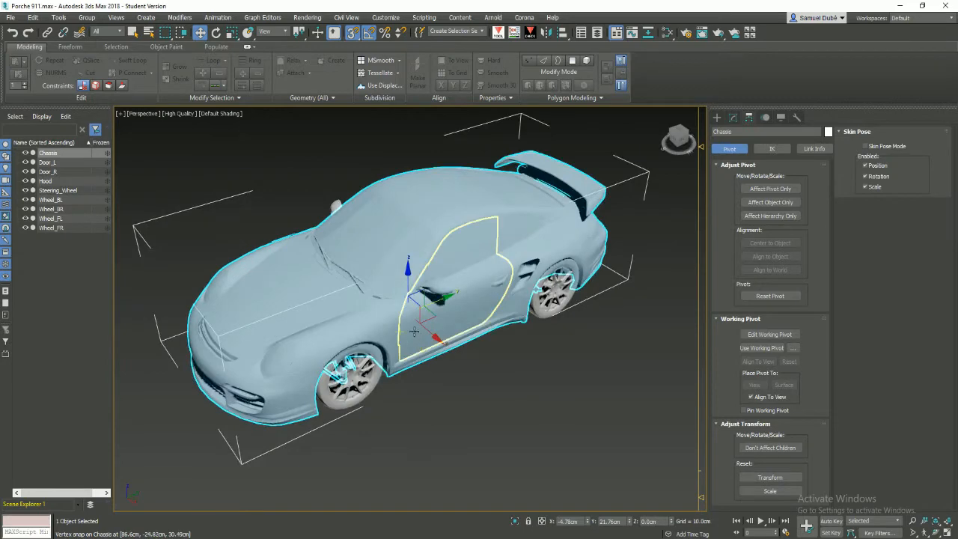
key("e")
- Select every part except the chassis, link them to the chassis again, and select the chassis
left_click_drag(386, 336, 169, 146)
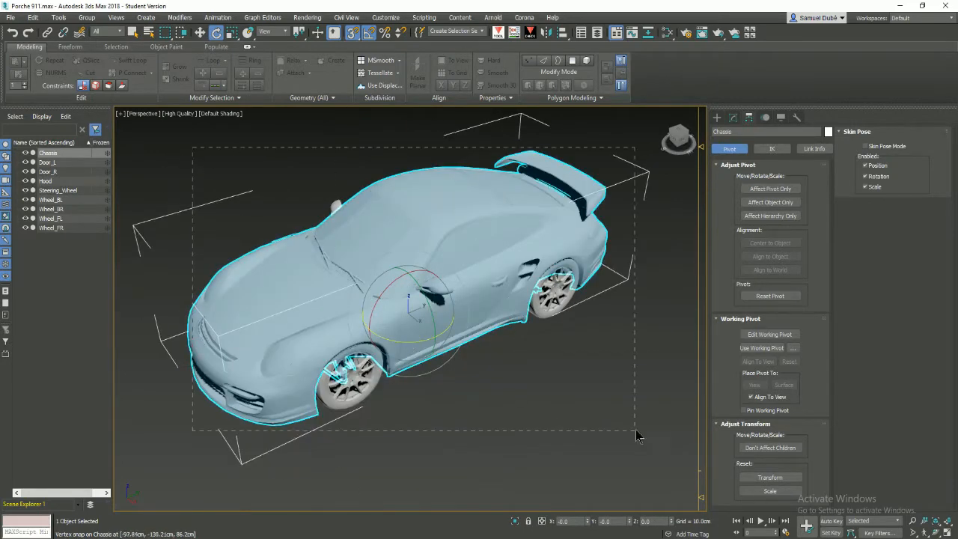
key("ctrl+a")
left_click(448, 171, "alt")
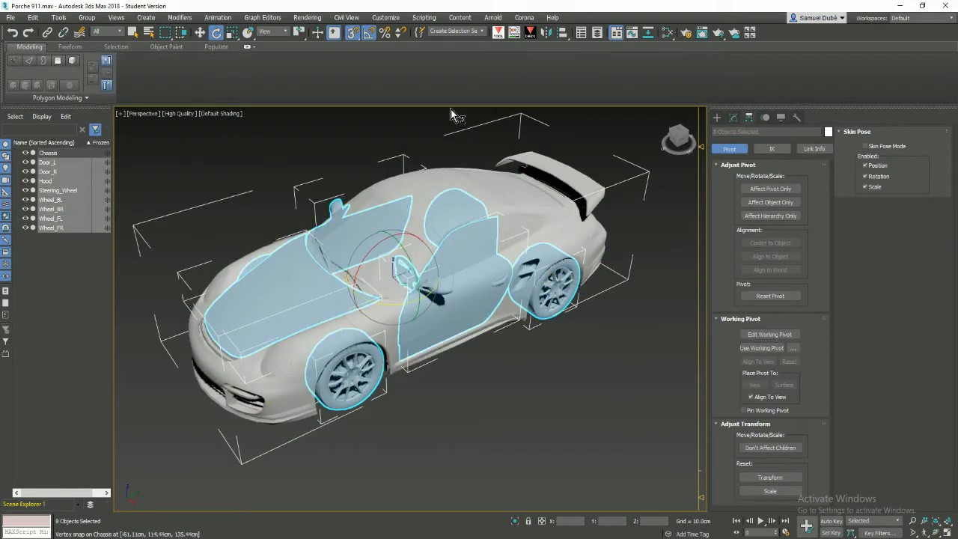
left_click(49, 33)
left_click_drag(299, 307, 289, 360)
key("w")
left_click(299, 356)
scroll(324, 345, "down", 2)
- Rotate the linked car about its vertical axis so that its front faces along the X axis
key("e")
left_click_drag(404, 347, 451, 345)
key("w")
middle_click_drag(419, 363, 490, 327, "alt")
middle_click_drag(490, 274, 501, 292, "alt")
middle_click_drag(410, 246, 516, 263, "alt")
key("r")
middle_click_drag(378, 322, 487, 287, "alt")
key("w")
middle_click_drag(447, 293, 530, 340)
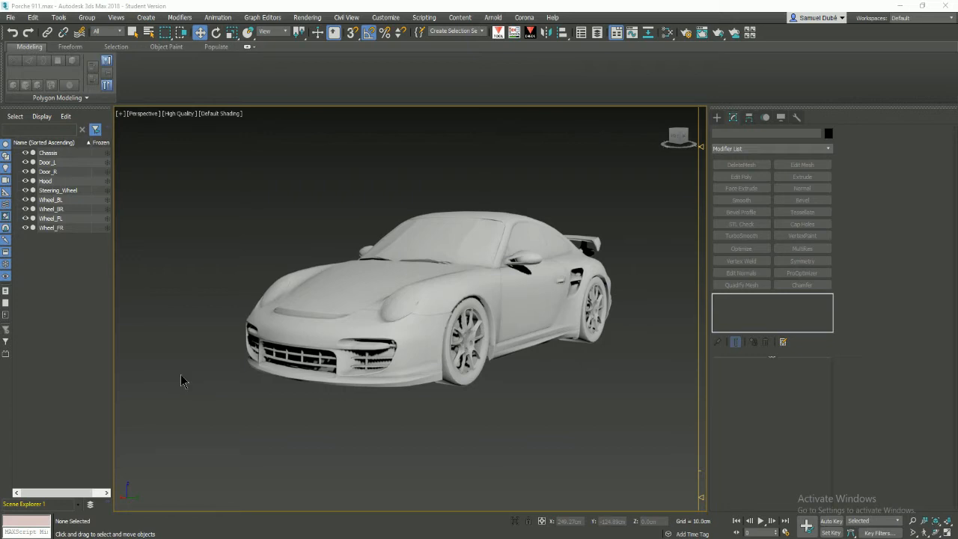
- Link the eight doors, hood, steering wheel and wheel parts to the chassis as their parent and select the chassis
left_click_drag(226, 170, 725, 453)
scroll(458, 333, "up", 1)
middle_click_drag(457, 333, 445, 358, "alt")
scroll(445, 358, "up", 1)
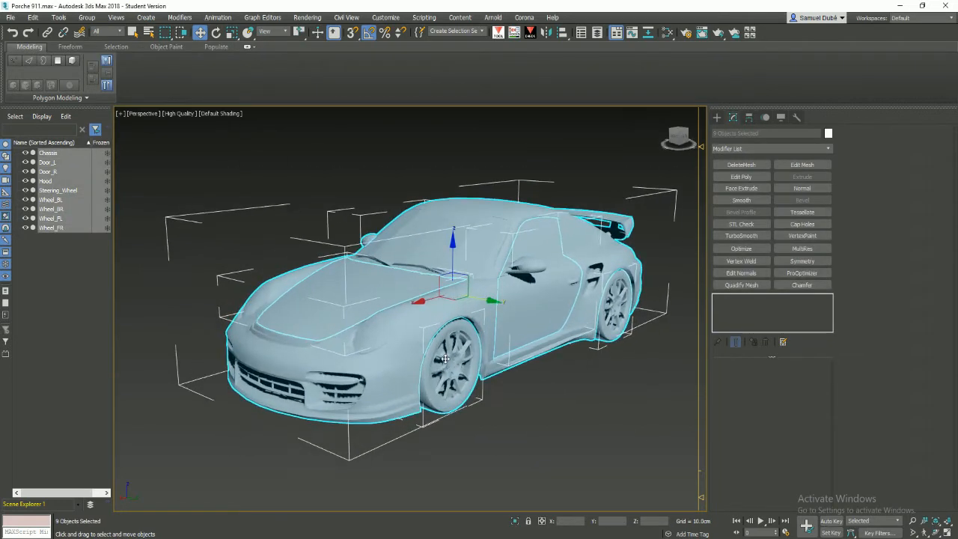
scroll(445, 358, "up", 1)
left_click(409, 356, "alt")
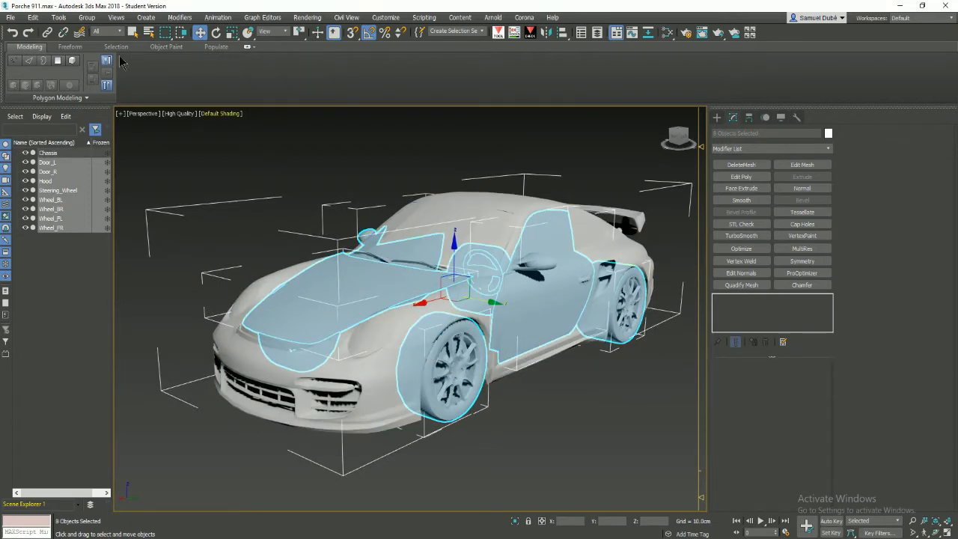
left_click(47, 33)
left_click_drag(448, 375, 378, 395)
key("w")
left_click(380, 383)
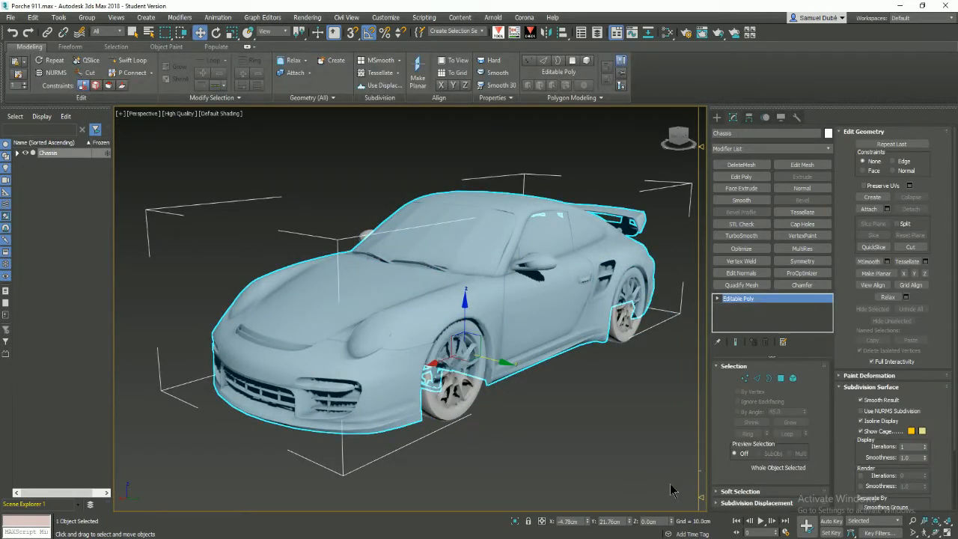
- Switch to Unreal Editor and examine the FBX import options for Firetruck_REV1, including importing meshes in bone hierarchies, without importing the file
mouse_move(551, 538)
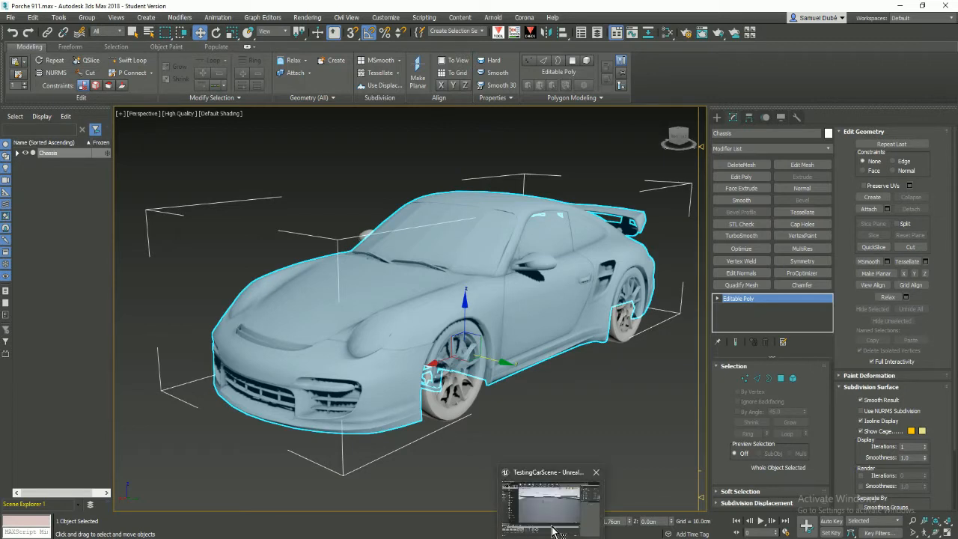
left_click(550, 501)
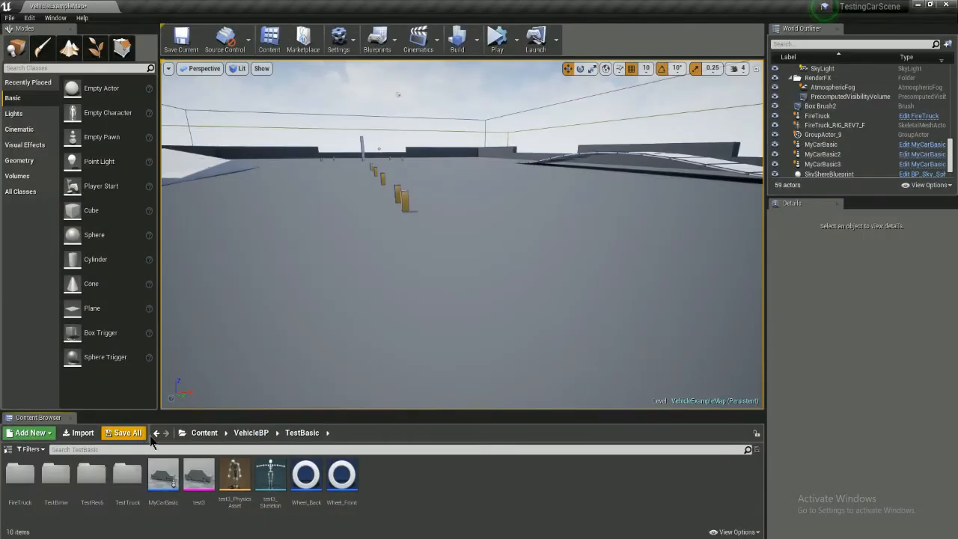
left_click(84, 434)
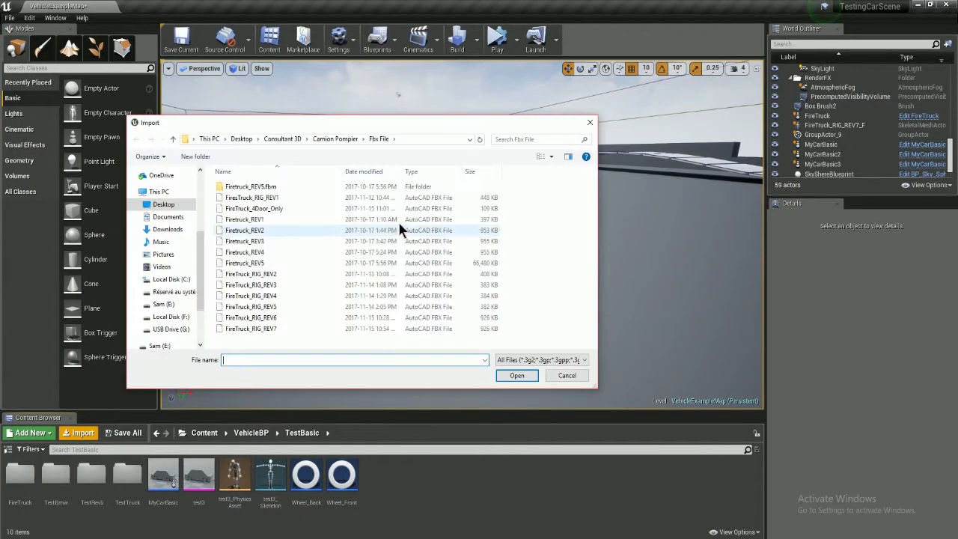
double_click(332, 219)
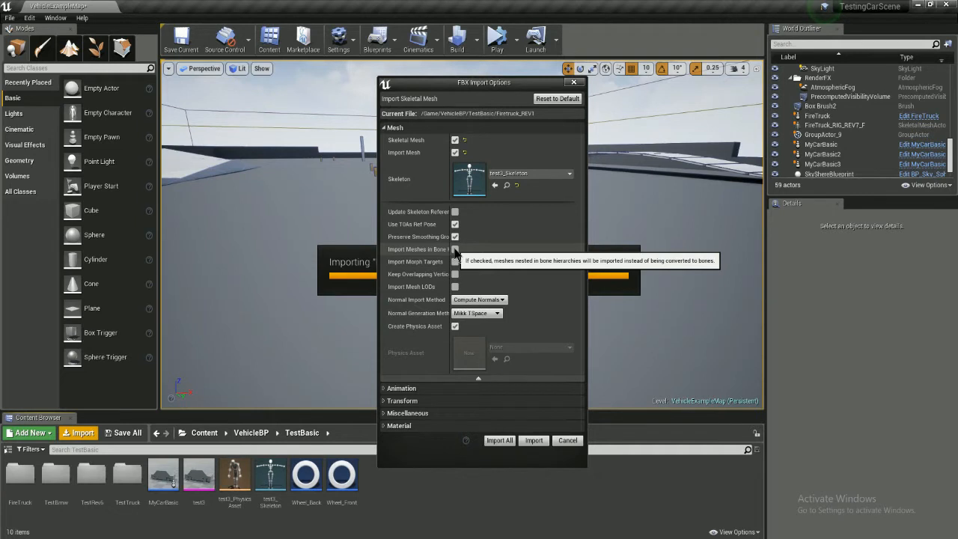
left_click(573, 83)
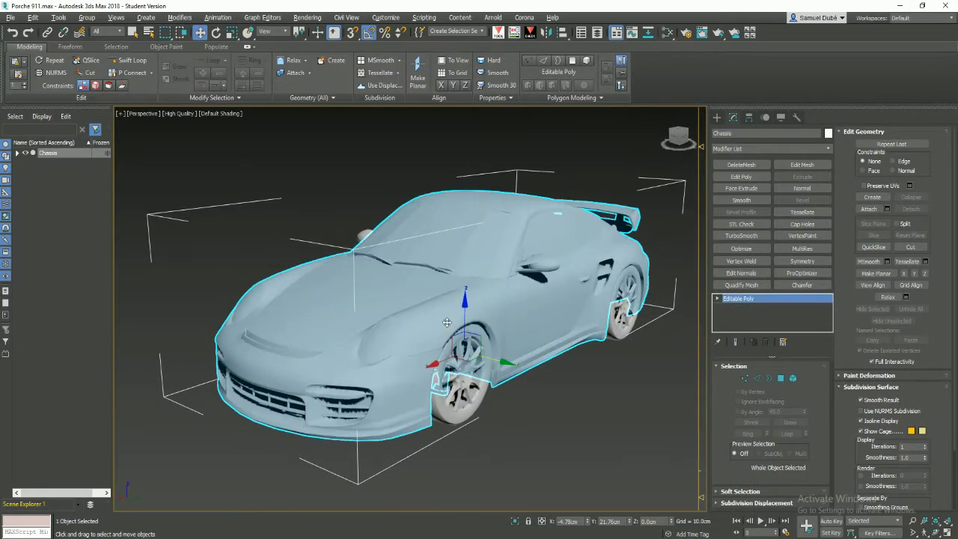
left_click(476, 396)
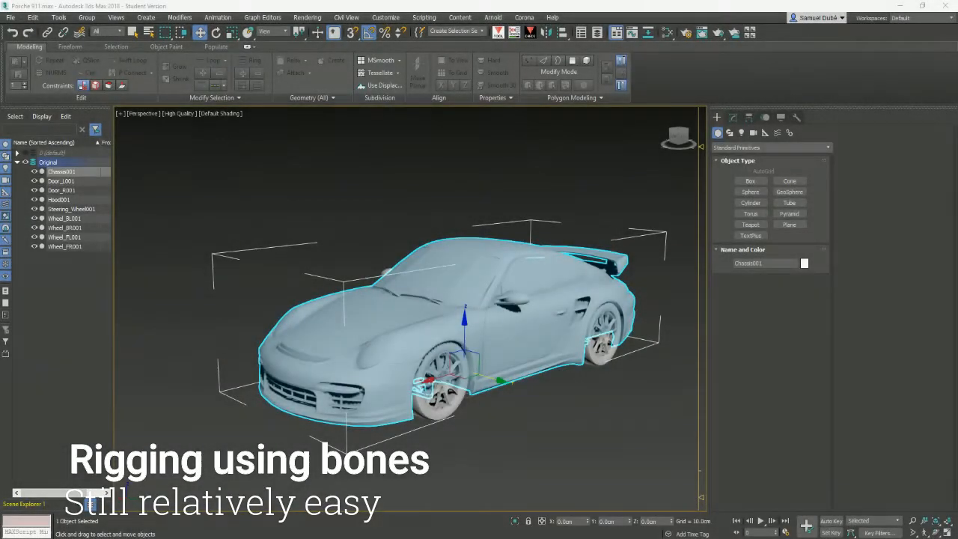
- Draw a horizontal bone below the side of the car between the wheels and end the bone chain
middle_click_drag(447, 339, 480, 340, "alt")
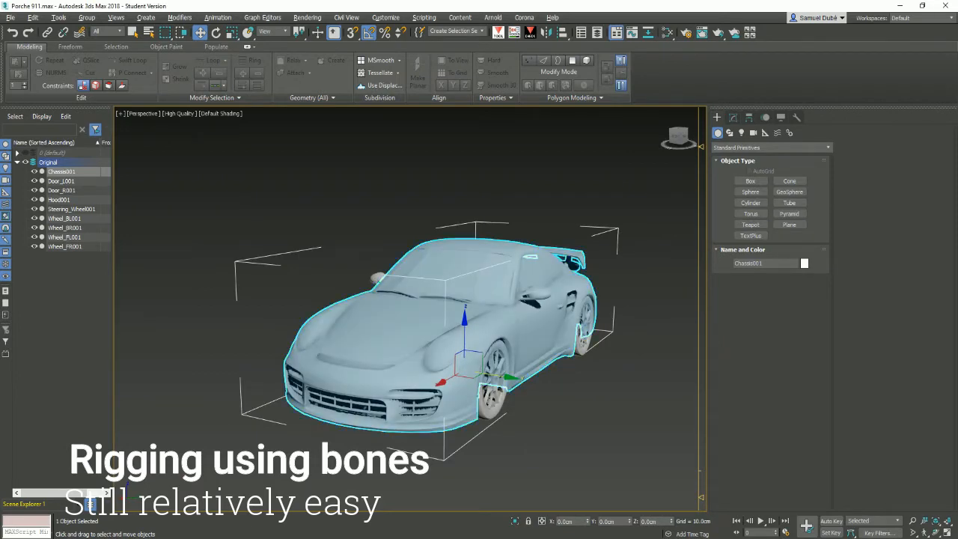
middle_click_drag(528, 359, 438, 356, "alt")
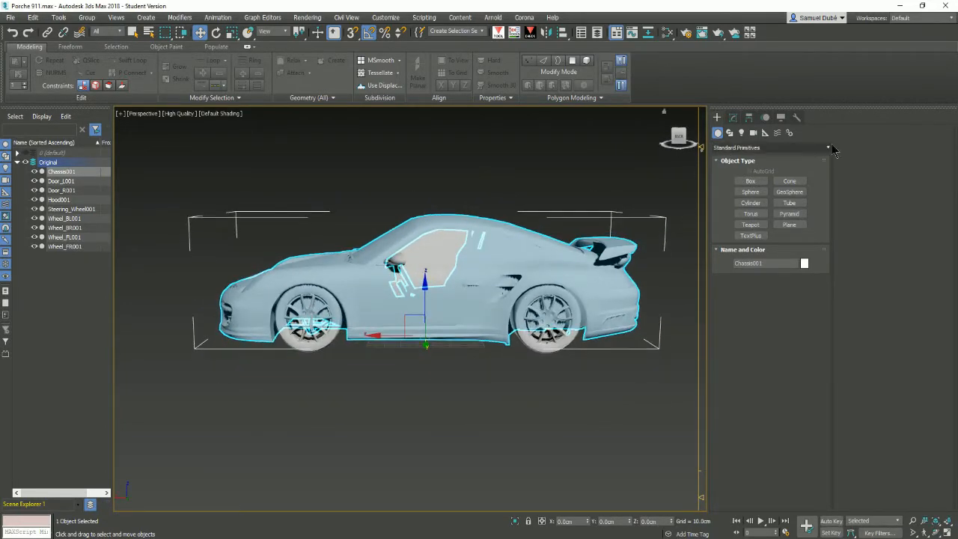
left_click(789, 132)
left_click(751, 181)
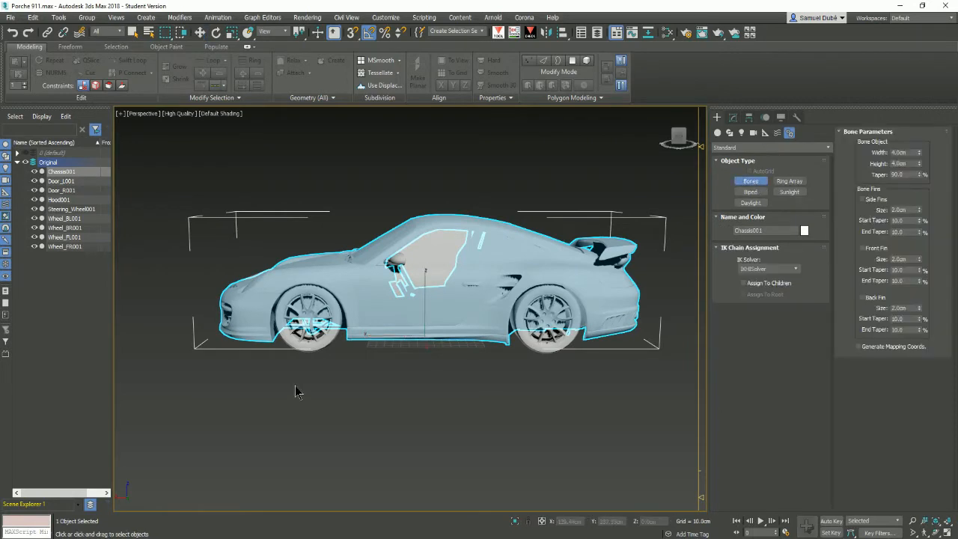
left_click(481, 382)
left_click(372, 384)
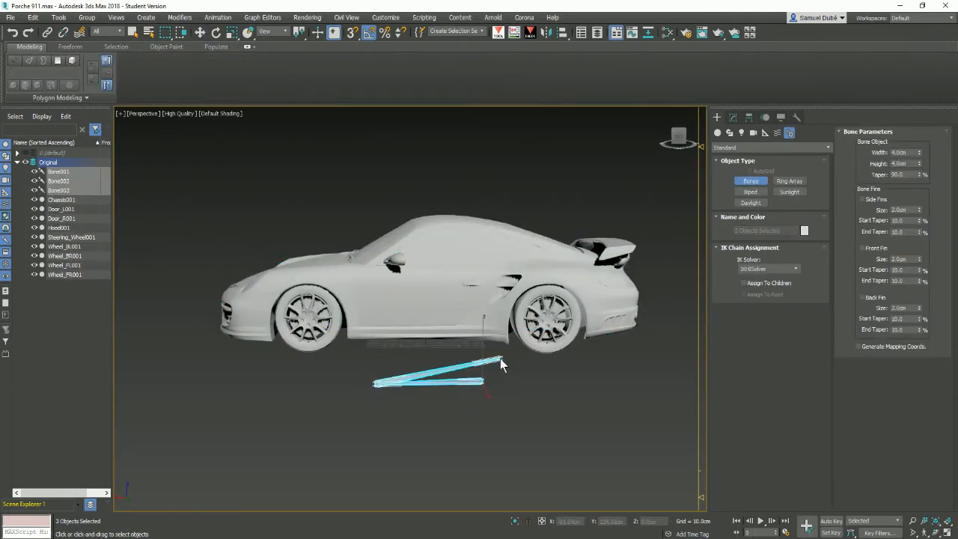
right_click(446, 396)
- Delete the long bone of the chain, keeping only the small end bone
scroll(491, 407, "up", 3)
key("w")
left_click(485, 398)
scroll(485, 442, "up", 2)
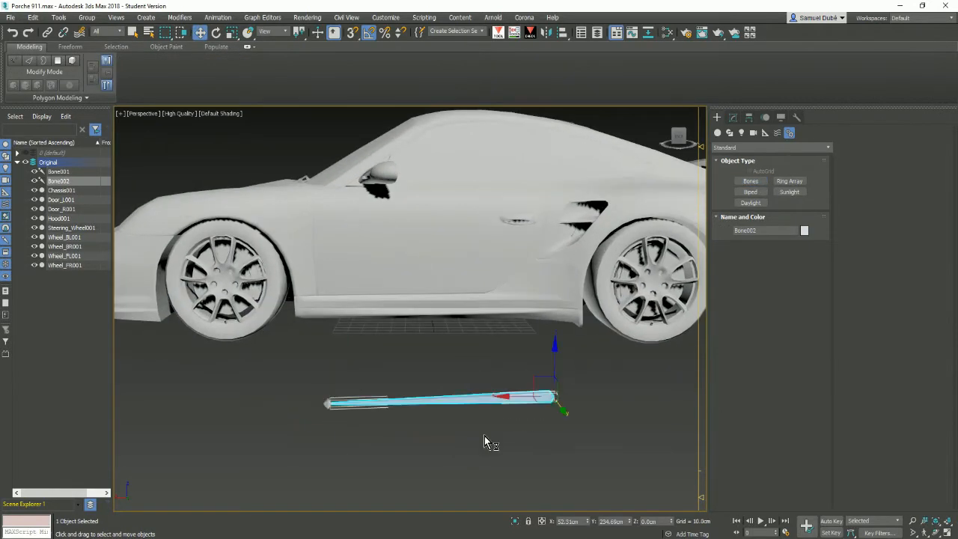
key("Delete")
- Place the remaining small bone at the scene origin by setting its X and Y positions to 0
left_click(327, 404)
middle_click_drag(280, 421, 364, 405, "alt")
middle_click_drag(591, 532, 469, 421, "alt")
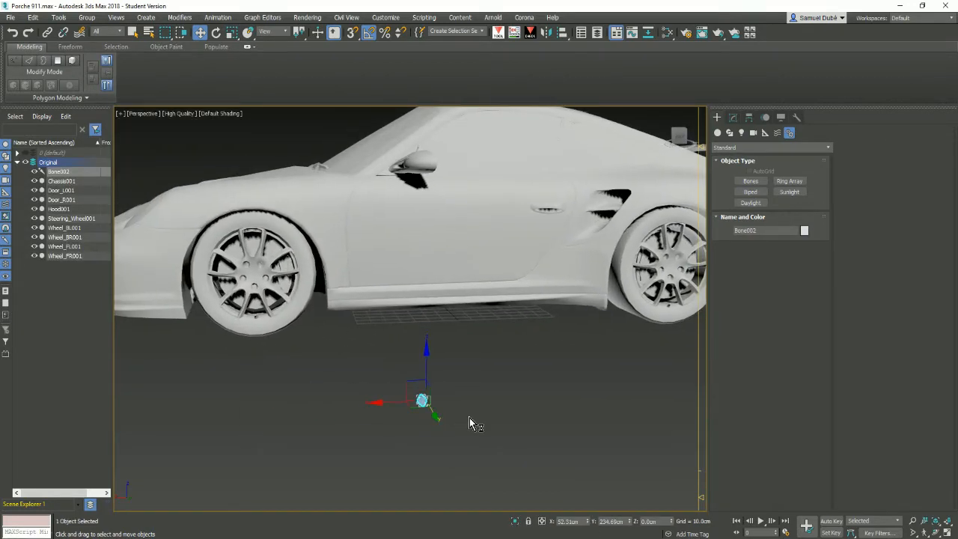
right_click(587, 522)
right_click(629, 521)
middle_click_drag(630, 521, 569, 467, "alt")
key("e")
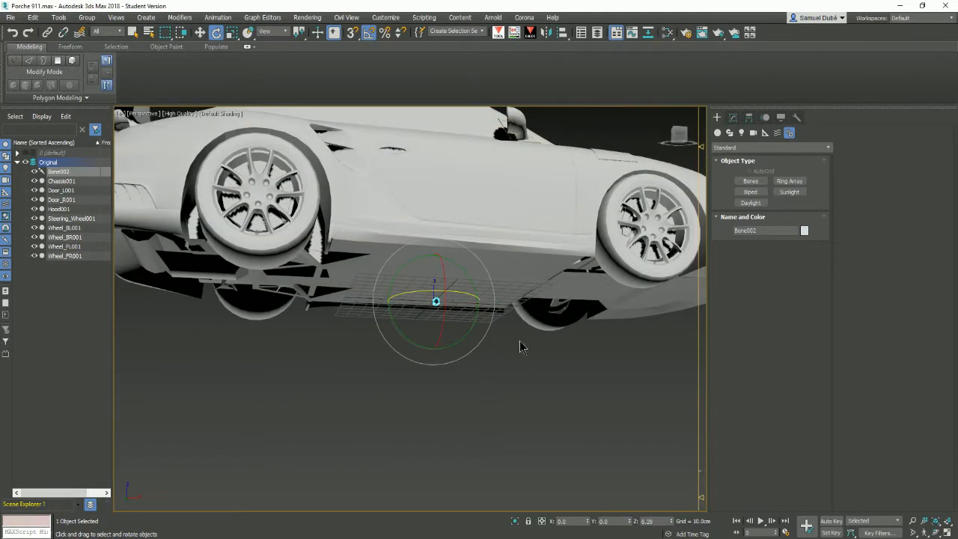
middle_click_drag(562, 504, 468, 318, "alt")
key("w")
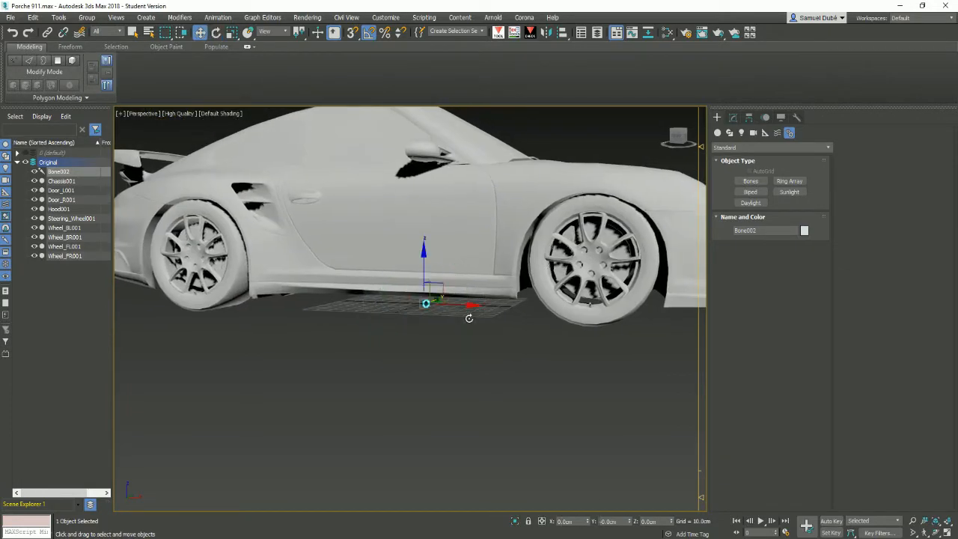
- Rename the bone at the origin to Root and make one copy of it about 63 cm along the X axis
left_click(59, 173)
middle_click_drag(359, 274, 425, 294, "alt")
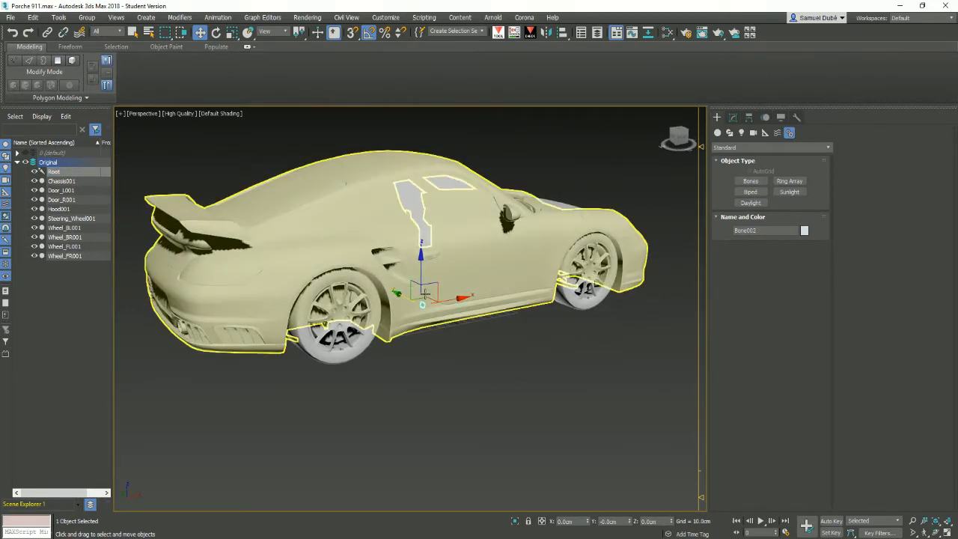
middle_click_drag(536, 323, 440, 258, "alt")
left_click_drag(440, 260, 522, 301, "shift")
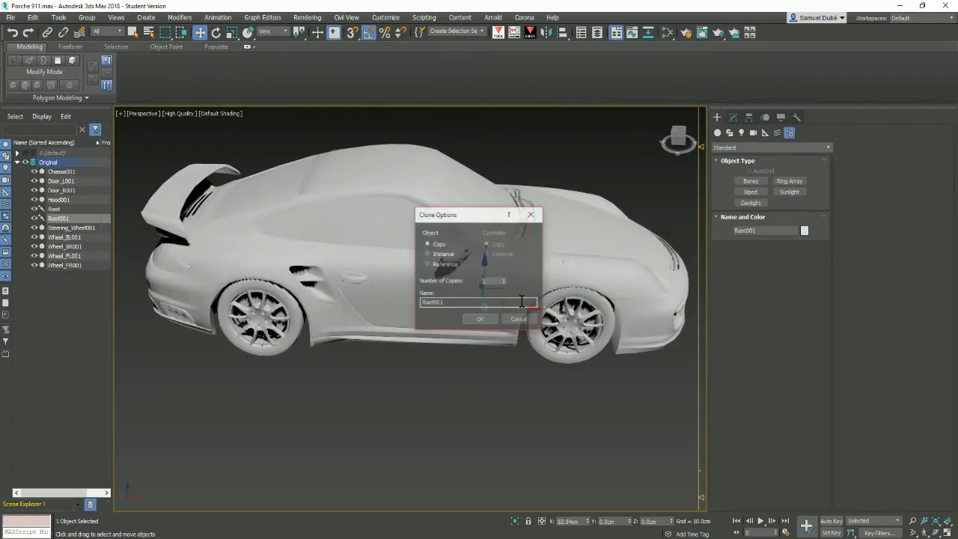
left_click(481, 322)
- Align the copied bone to the pivot point of the front right wheel
middle_click_drag(484, 317, 495, 264, "alt")
scroll(499, 299, "up", 3)
middle_click_drag(509, 315, 438, 353)
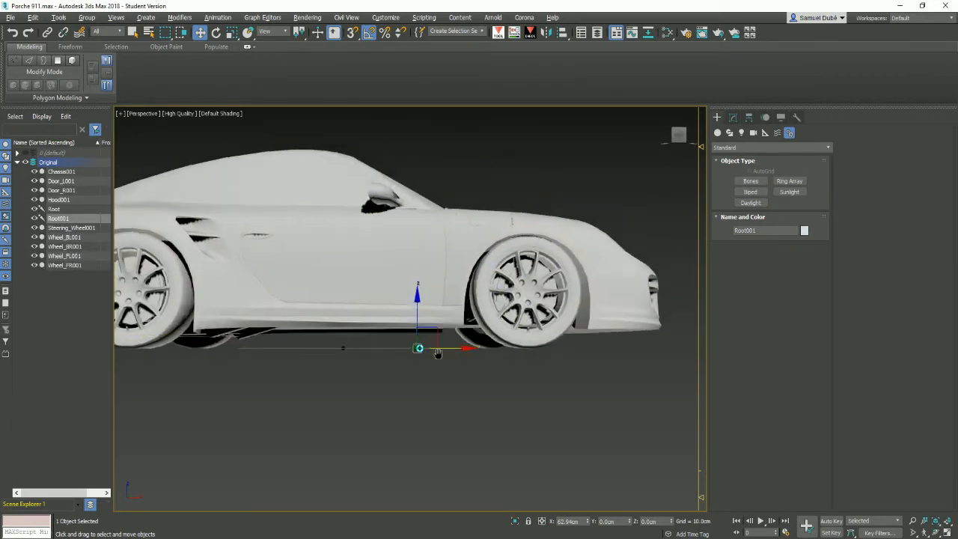
scroll(437, 353, "up", 1)
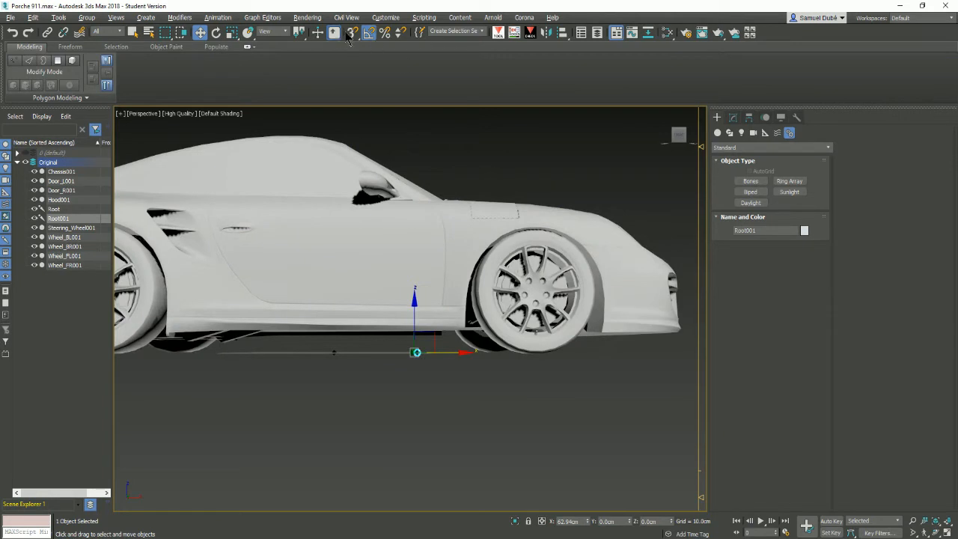
left_click(563, 32)
left_click(535, 292)
left_click(484, 363)
- Copy the front right wheel's bone and align the copy to the pivot of the front left wheel
middle_click_drag(572, 295, 525, 292, "alt")
middle_click_drag(525, 291, 634, 259, "alt")
middle_click_drag(598, 356, 479, 358, "alt")
middle_click_drag(590, 303, 491, 302, "alt")
mouse_move(419, 309)
middle_mouse_down("alt")
mouse_move(457, 282)
mouse_move(397, 301)
mouse_move(420, 302)
middle_mouse_up("alt")
left_click_drag(500, 271, 449, 342, "shift")
left_click(481, 320)
left_click(563, 32)
left_click(362, 352)
left_click(482, 365)
- Copy the front left wheel's bone and align the copy to the pivot of the rear left wheel
scroll(465, 382, "down", 3)
scroll(465, 381, "down", 2)
middle_click_drag(465, 382, 524, 380, "alt")
left_click_drag(275, 336, 305, 328, "shift")
left_click(481, 319)
left_click(563, 33)
left_click(596, 308)
left_click(482, 365)
- Copy the rear left wheel's bone and align it to the rear right wheel, pivot to pivot in X, Y and Z
left_click_drag(585, 305, 555, 272, "shift")
left_click(481, 319)
middle_click_drag(482, 330, 329, 330, "alt")
left_click(563, 32)
left_click(487, 335)
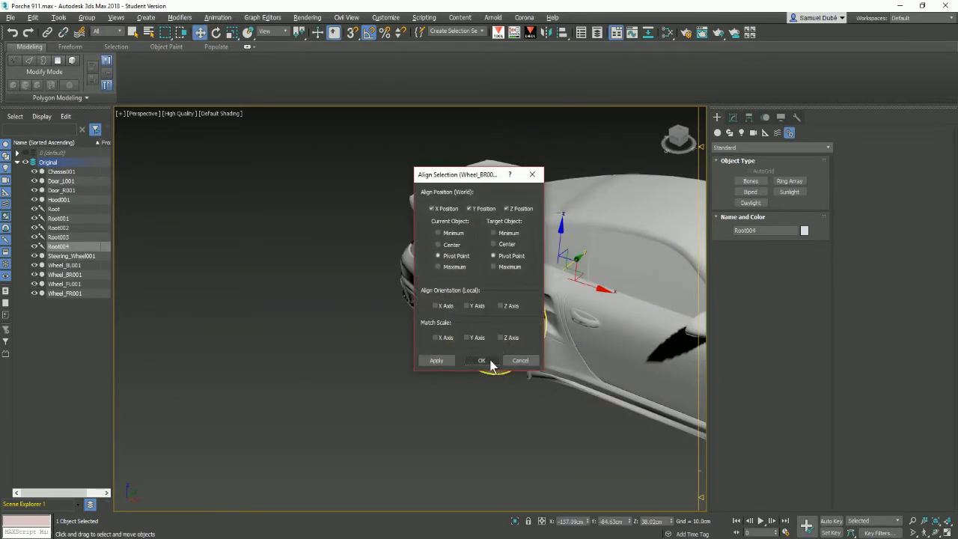
left_click(482, 359)
- Copy the rear right wheel's bone and align the copy to the pivot of the right door
left_click_drag(502, 329, 537, 313, "shift")
left_click(481, 320)
middle_click_drag(481, 322, 415, 321, "alt")
left_click(563, 32)
left_click(466, 314)
left_click(481, 360)
- Copy the right door's bone and align the copy to the pivot of the hood
middle_click_drag(482, 360, 445, 362, "alt")
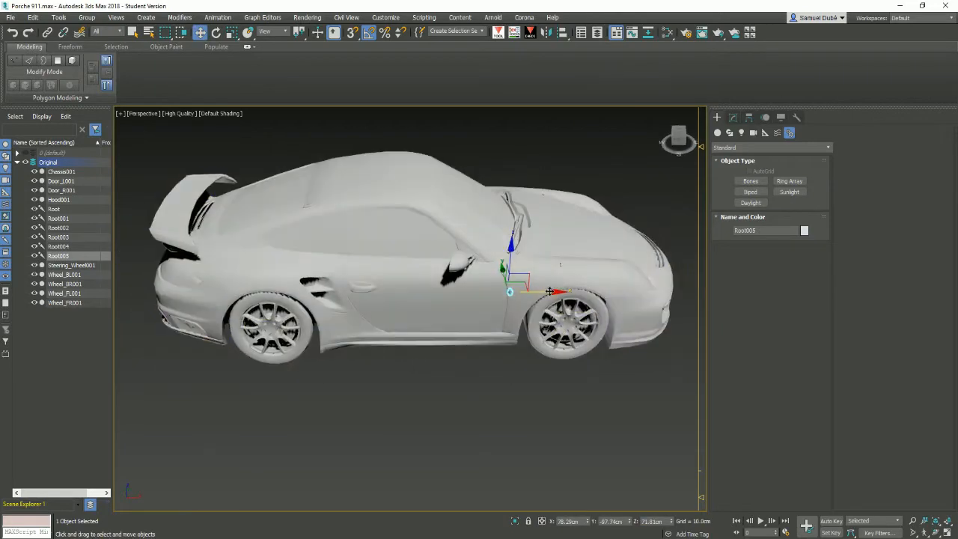
left_click_drag(524, 280, 555, 280, "shift")
left_click(481, 319)
left_click(563, 32)
left_click(587, 232)
left_click(481, 360)
- Copy the hood's bone and align the copy to the pivot of the left door
middle_click_drag(481, 351, 314, 337, "alt")
middle_click_drag(576, 314, 167, 322)
left_click_drag(236, 288, 212, 318, "shift")
left_click(481, 320)
left_click(563, 32)
left_click(479, 337)
left_click(481, 360)
- Copy the left door's bone and align the copy to the pivot of the Steering_Wheel001 mesh
middle_click_drag(505, 350, 413, 312)
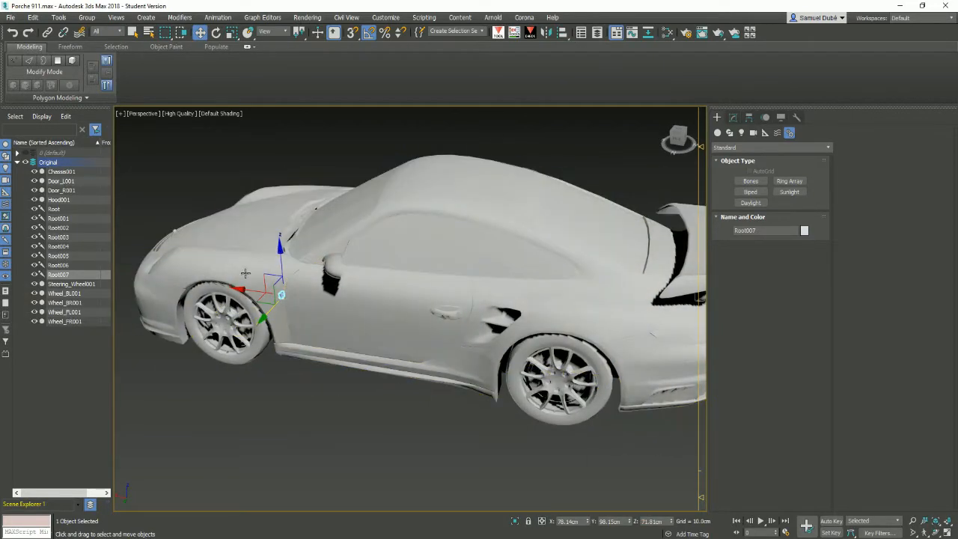
left_click_drag(254, 289, 338, 302, "shift")
left_click(481, 320)
left_click(563, 32)
left_click(64, 295)
left_click(483, 360)
left_click(69, 293)
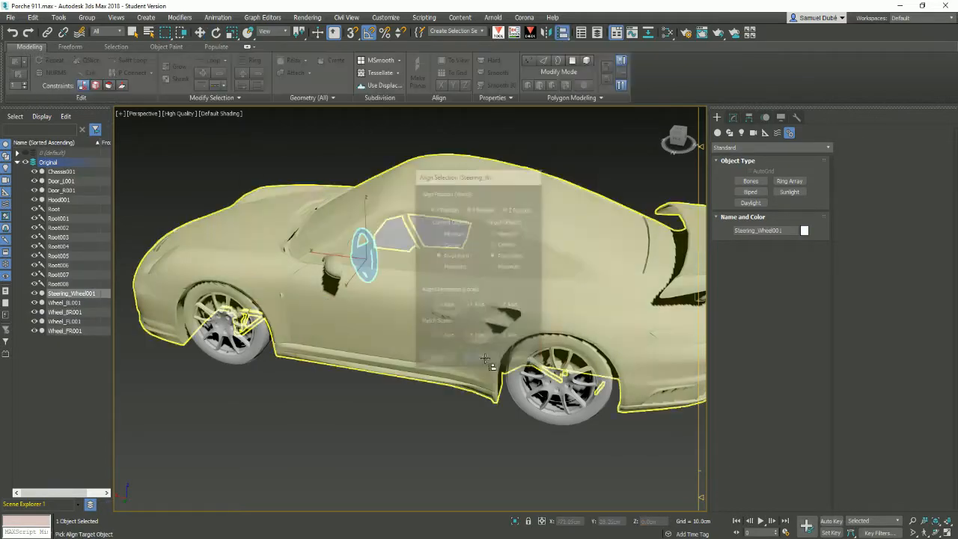
- Find the bone at the front of the hood and rename it Hood
scroll(446, 314, "down", 3)
middle_click_drag(391, 325, 370, 321, "alt")
middle_click_drag(434, 297, 396, 338, "alt")
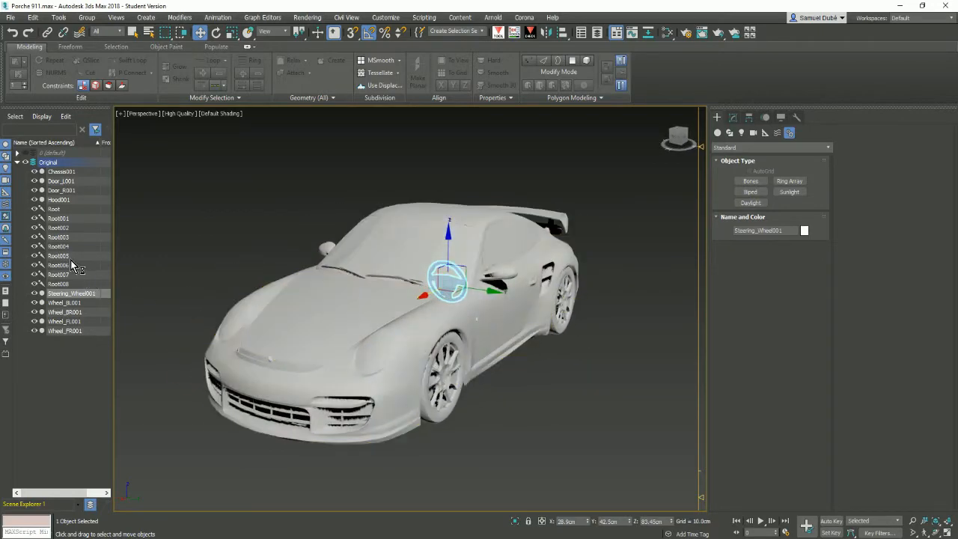
scroll(314, 329, "up", 1)
middle_click_drag(359, 341, 337, 325, "alt")
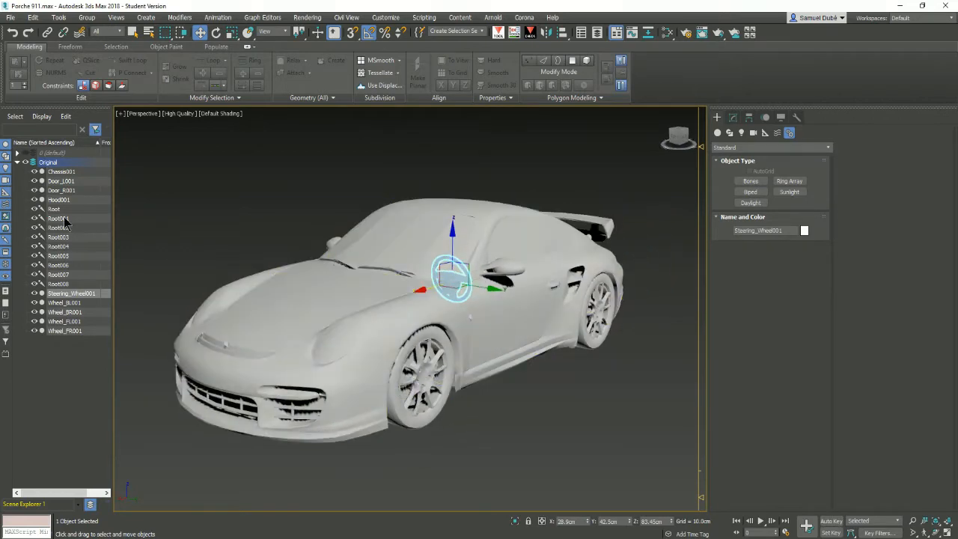
left_click(64, 217)
middle_click_drag(139, 247, 253, 332, "alt")
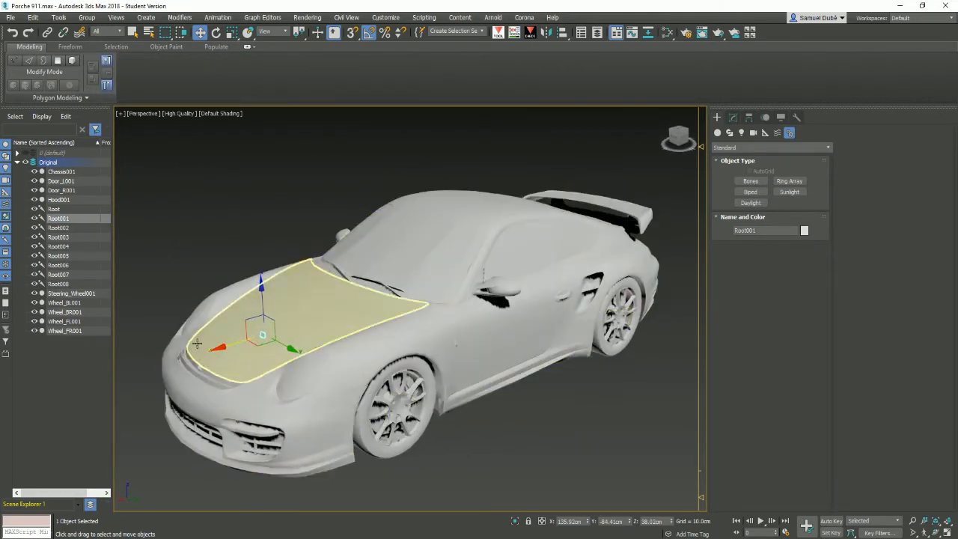
scroll(332, 332, "up", 6)
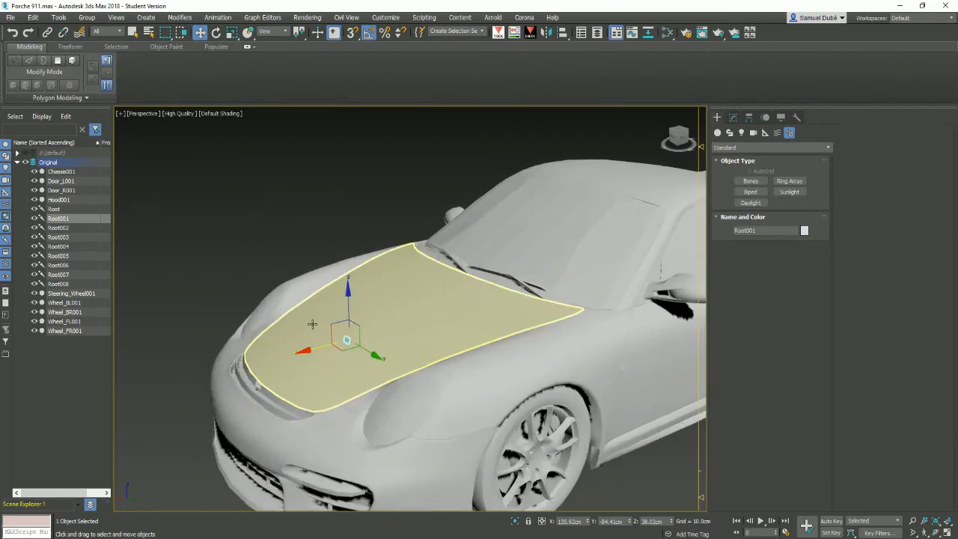
middle_click_drag(273, 352, 290, 325)
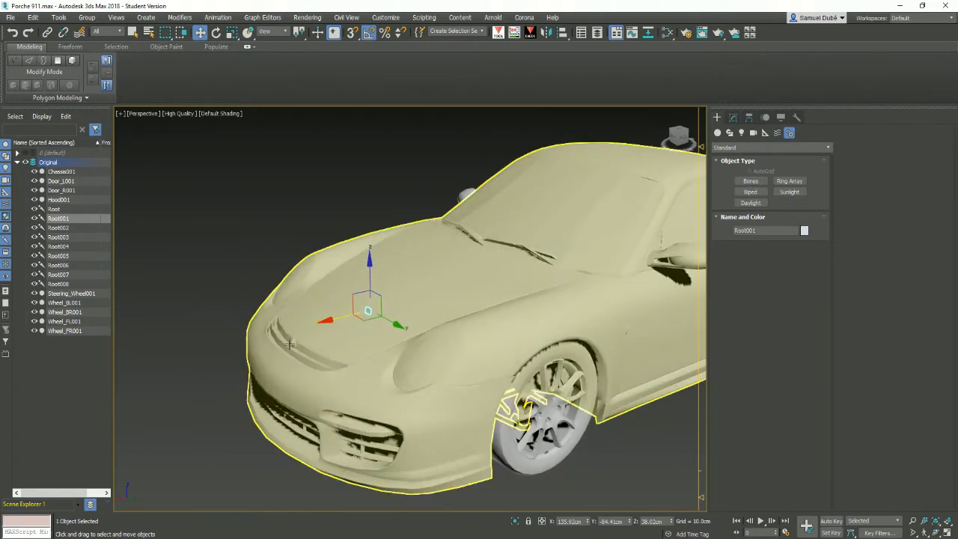
left_click(82, 264)
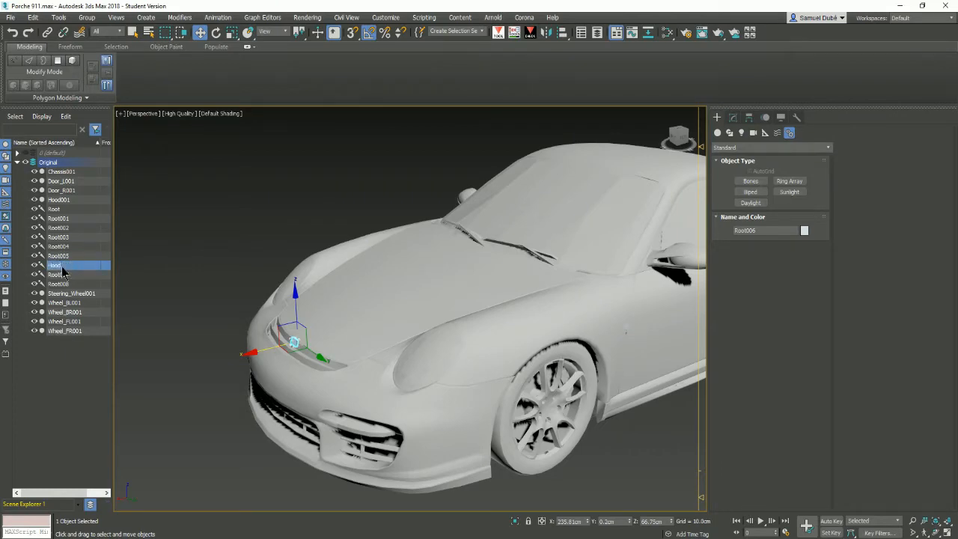
- Rename the bone at the front right wheel to Wheel_FR001, reusing the name of the wheel mesh
middle_click_drag(277, 284, 180, 266, "alt")
middle_click_drag(525, 367, 523, 299)
scroll(524, 299, "up", 2)
middle_click_drag(555, 264, 470, 289)
scroll(471, 289, "down", 2)
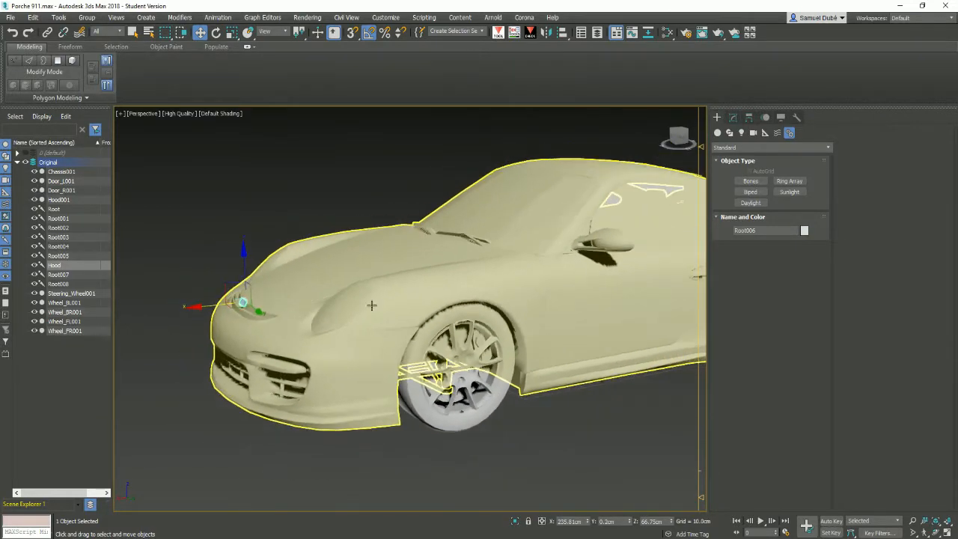
middle_click_drag(229, 317, 199, 315)
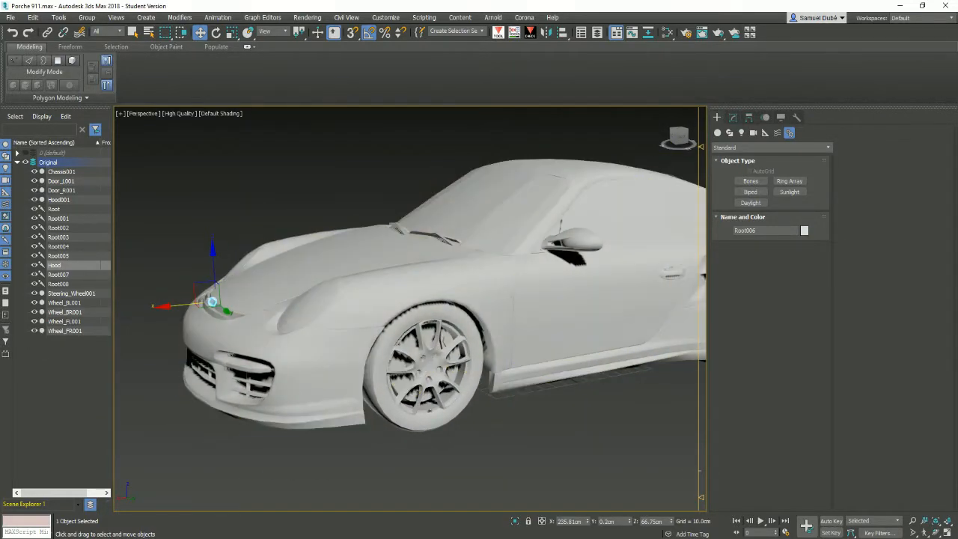
left_click(66, 217)
middle_click_drag(187, 277, 359, 280, "alt")
left_click(66, 219)
middle_click_drag(252, 275, 333, 312)
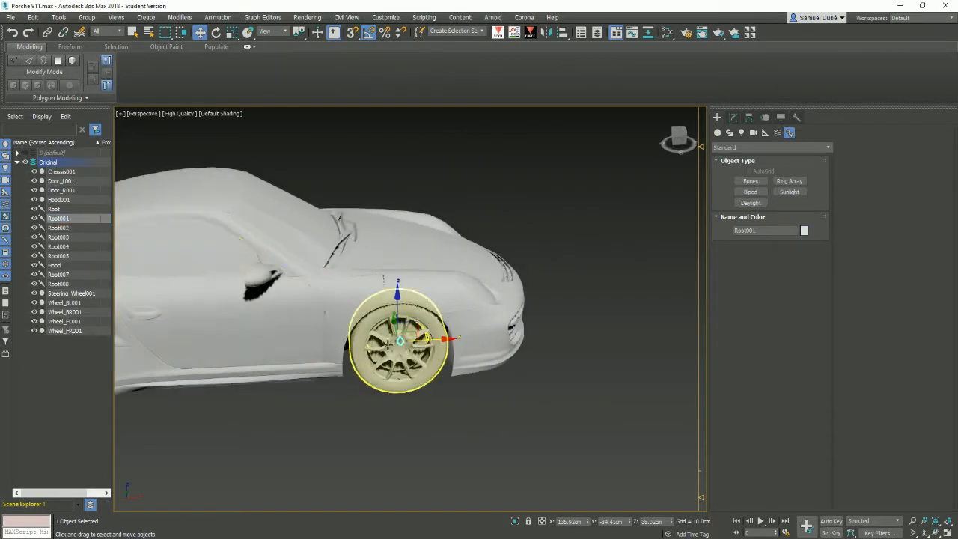
double_click(75, 331)
key("ctrl+c")
double_click(72, 219)
key("ctrl+v")
key("Return")
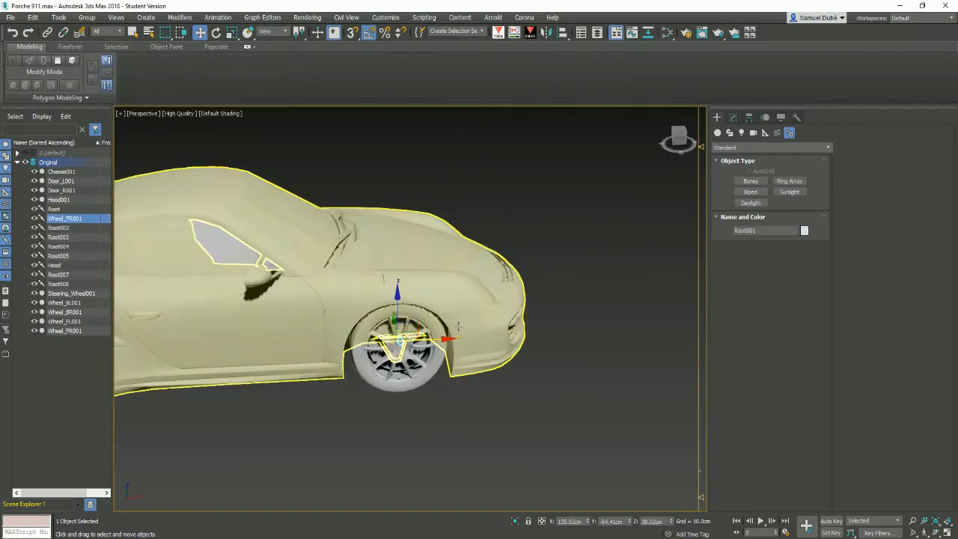
- Rename the bone at the front left wheel to Wheel_FL001
middle_click_drag(468, 322, 299, 330, "alt")
left_click(419, 374)
double_click(73, 228)
type("Wheel_FL001")
key("Return")
- Rename the rear left wheel's bone to Wheel_BL001 and the rear right wheel's bone to Wheel_BR001
middle_click_drag(449, 337, 299, 341, "alt")
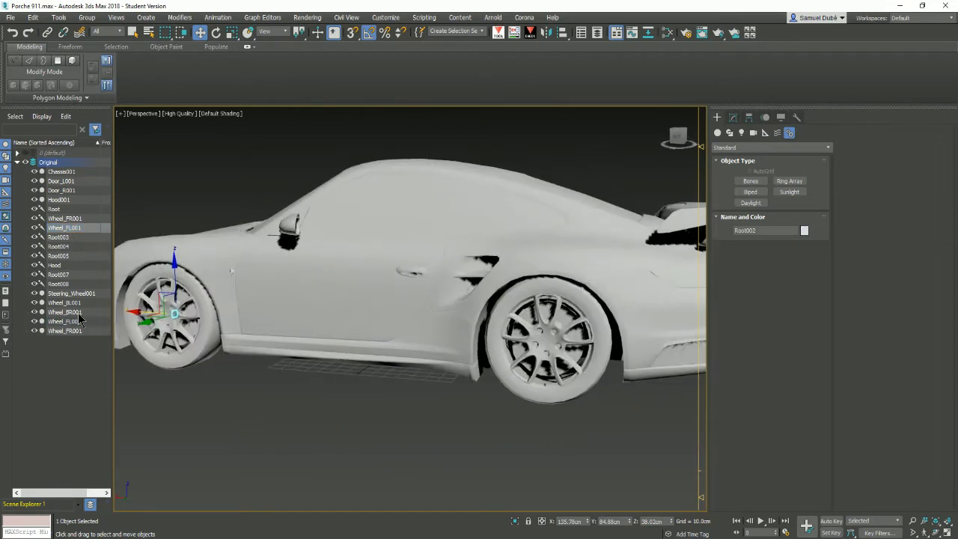
left_click(550, 337)
double_click(69, 238)
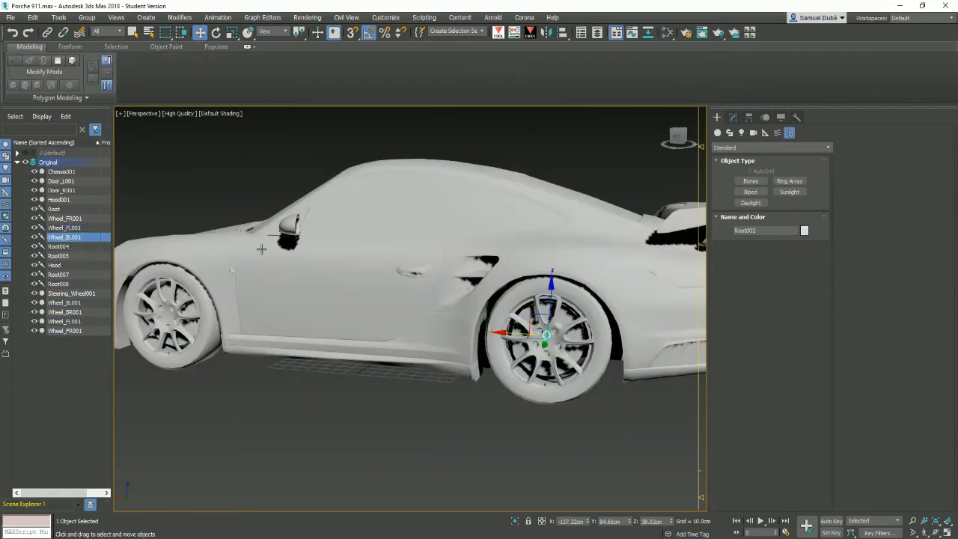
middle_click_drag(479, 329, 299, 333, "alt")
double_click(66, 312)
double_click(69, 249)
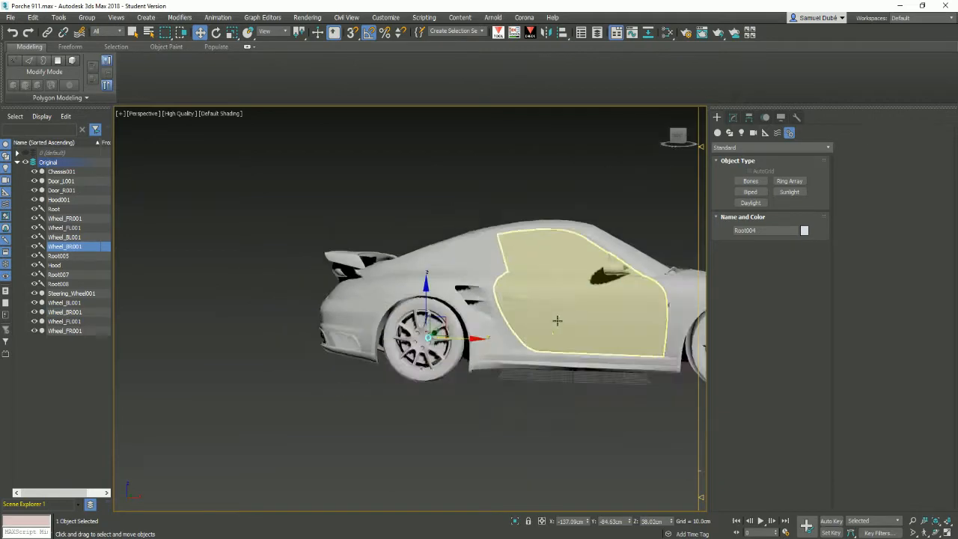
- Rename bone Root007 to Door_L001 and bone Root008 to Door_R001, reusing the names of the door meshes
left_click(68, 199)
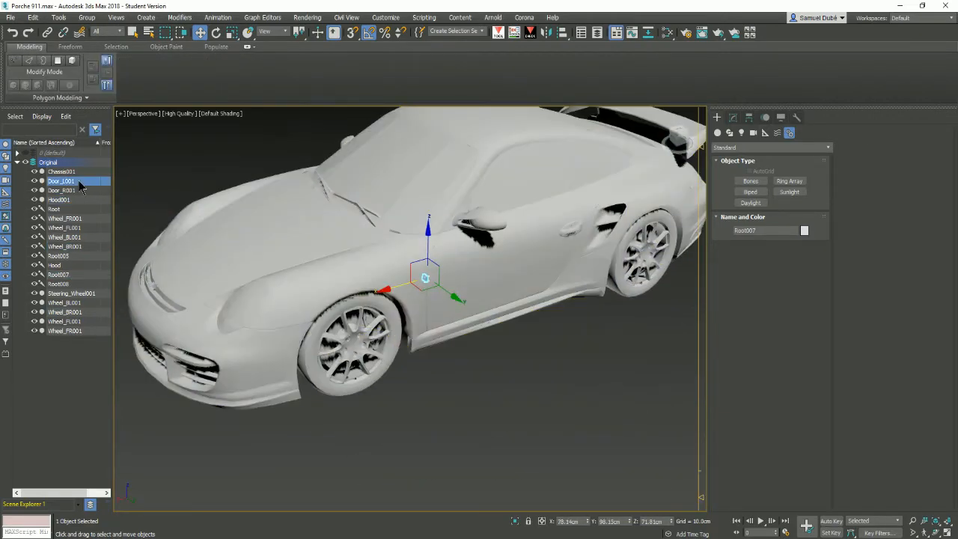
left_click(62, 181)
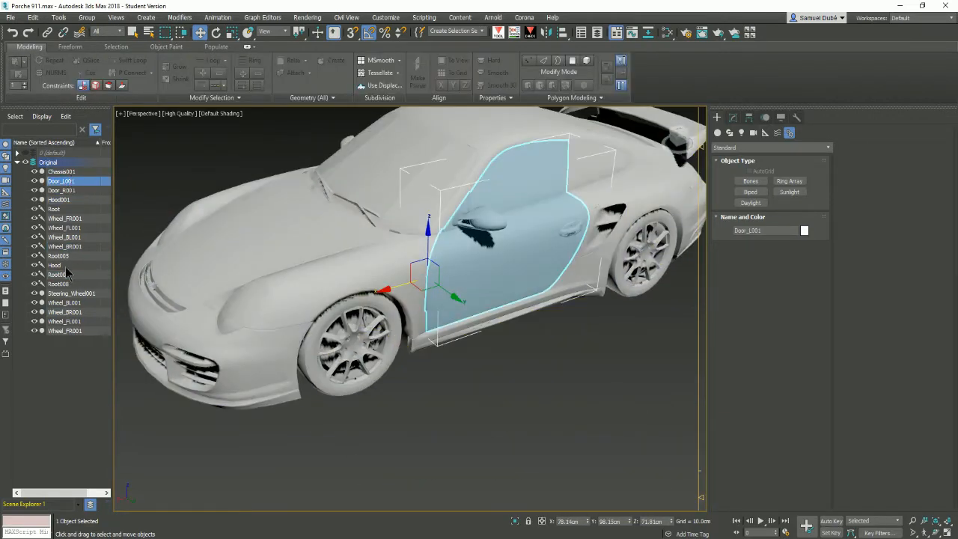
left_click(58, 273)
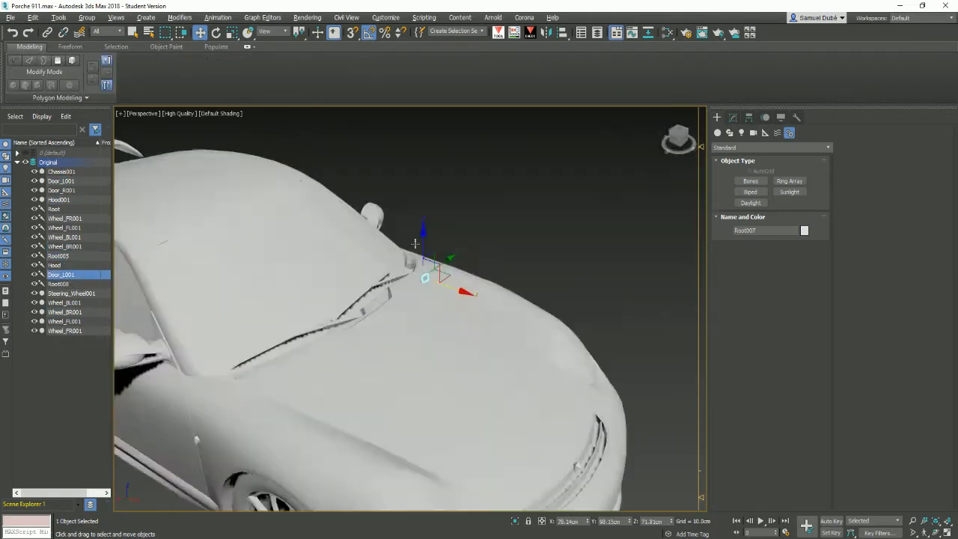
left_click(63, 190)
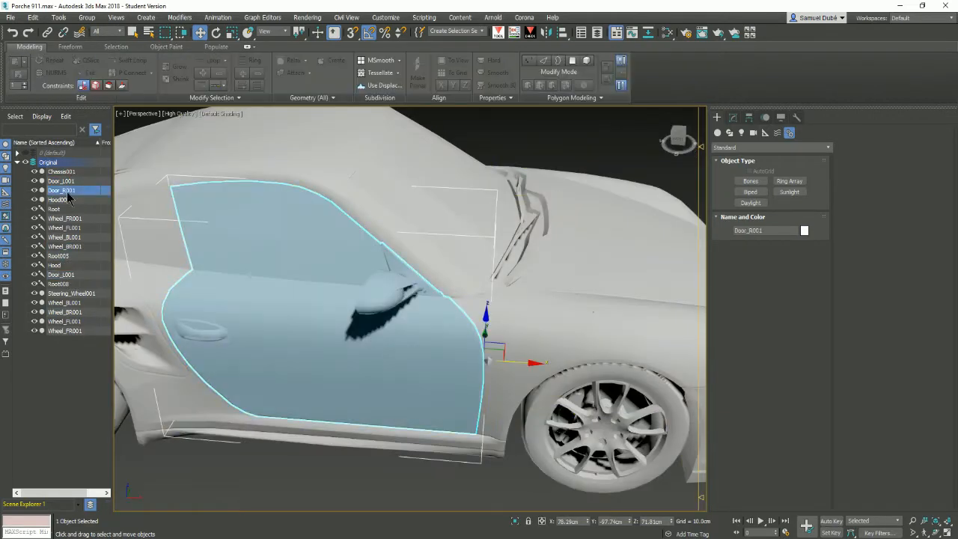
left_click(58, 284)
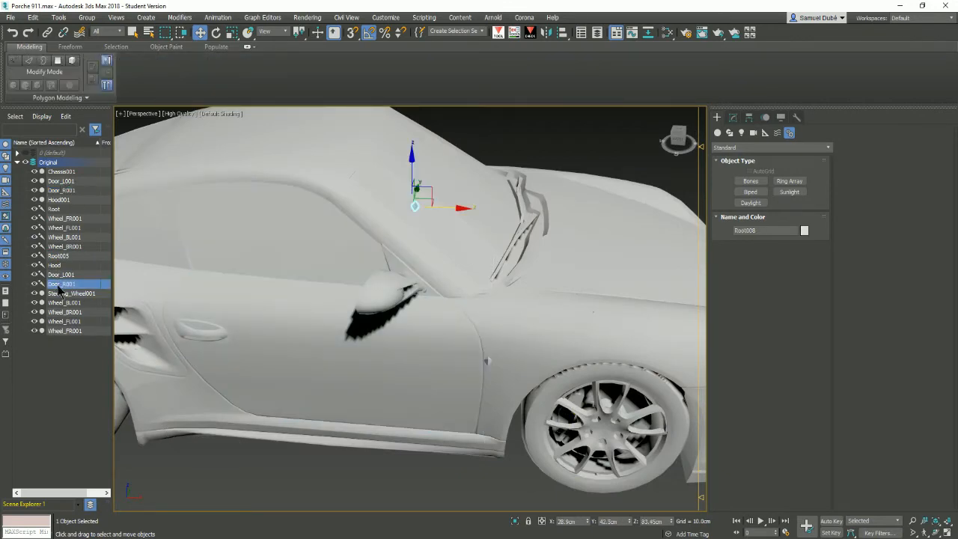
- Try to attach the wheels, doors, hood and steering wheel meshes to the Chassis001 mesh
scroll(307, 219, "down", 6)
mouse_move(308, 220)
middle_mouse_down("alt")
mouse_move(262, 222)
mouse_move(430, 225)
mouse_move(326, 223)
middle_mouse_up("alt")
middle_click_drag(326, 223, 352, 323)
left_click(351, 238)
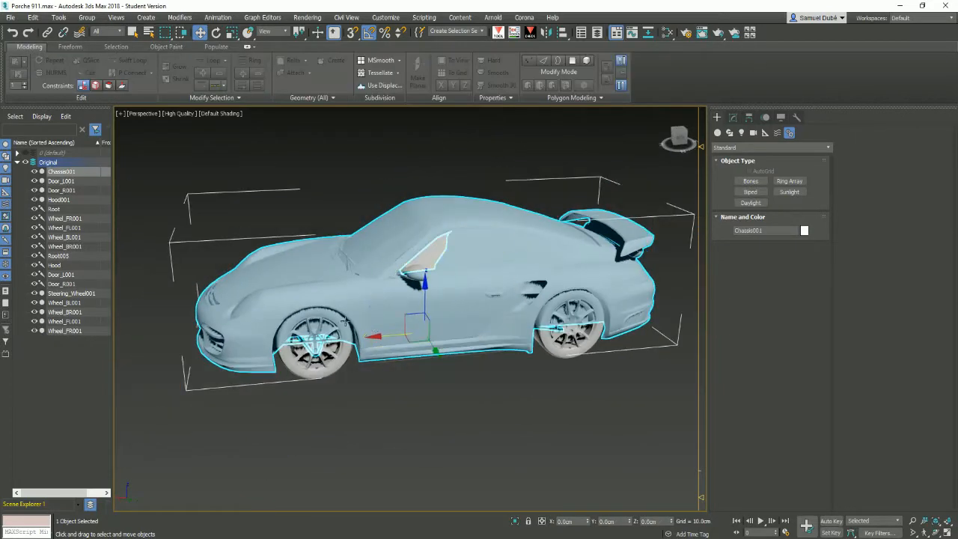
scroll(335, 274, "up", 4)
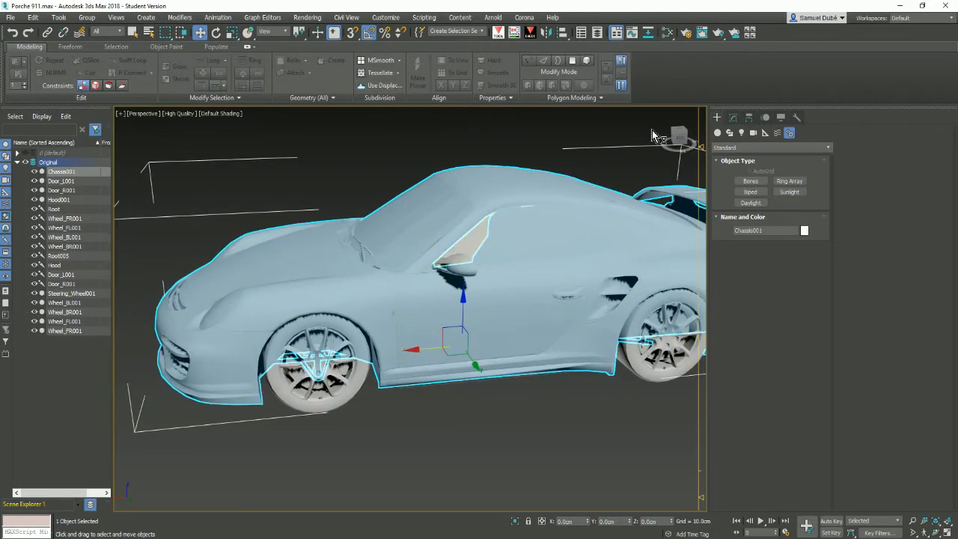
left_click(733, 118)
left_click(291, 73)
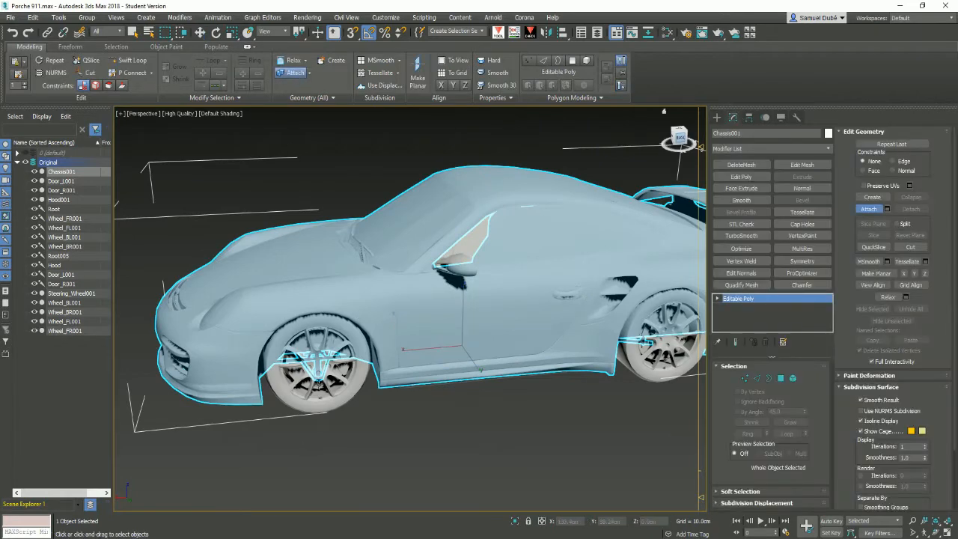
left_click(320, 363)
middle_click_drag(524, 415, 251, 396)
left_click(366, 334)
middle_click_drag(416, 267, 380, 263, "alt")
middle_click_drag(152, 263, 374, 280)
left_click(372, 280)
middle_click_drag(280, 251, 393, 310, "alt")
left_click(216, 314)
left_click(434, 266)
middle_click_drag(434, 266, 455, 259, "alt")
left_click(289, 406)
left_click(557, 309)
scroll(486, 229, "down", 5)
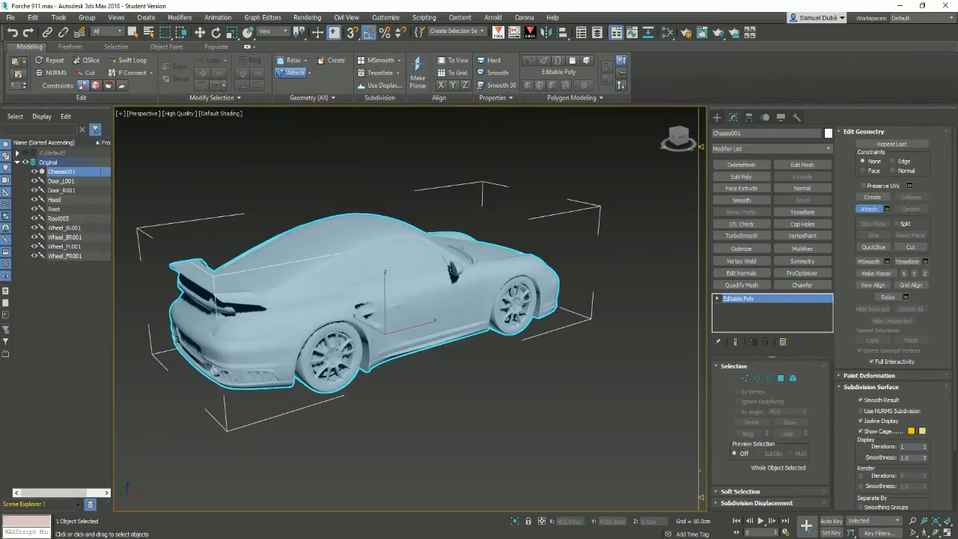
- Leave the Attach command and undo all attachments of the car parts to the chassis
key("w")
middle_click_drag(312, 211, 520, 277)
key("ctrl+z")
key("ctrl+z")
key("ctrl+z")
key("ctrl+z")
key("ctrl+z")
key("ctrl+z")
key("ctrl+z")
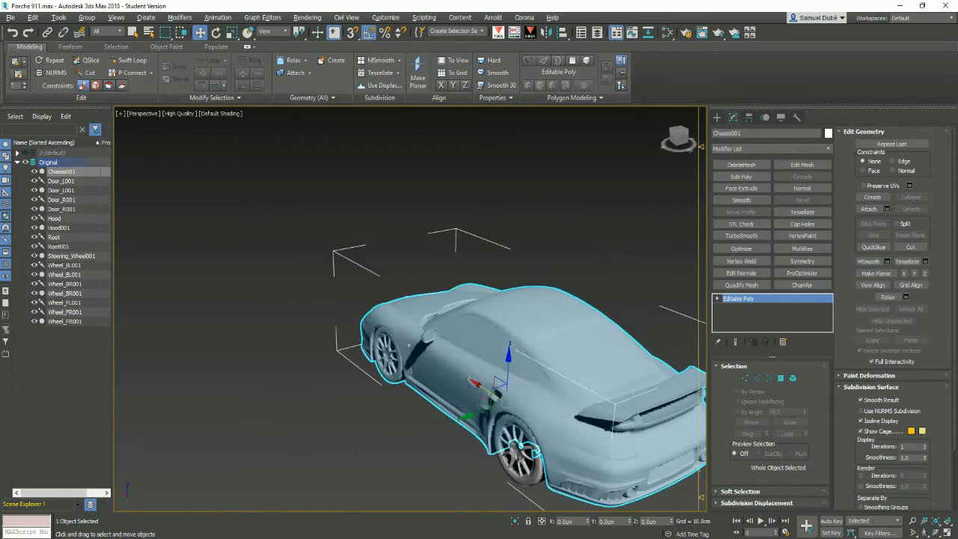
- Rotate the left door mesh open around its vertical axis to a Z angle of 0
left_click(455, 361)
middle_click_drag(455, 361, 394, 362, "alt")
key("e")
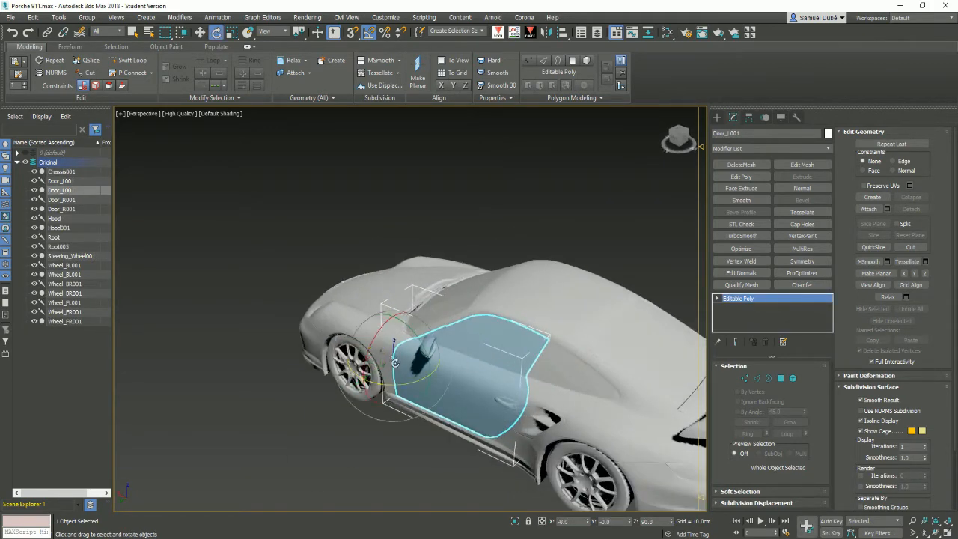
left_click_drag(396, 388, 354, 390)
middle_click_drag(354, 390, 308, 258, "alt")
scroll(383, 326, "down", 4)
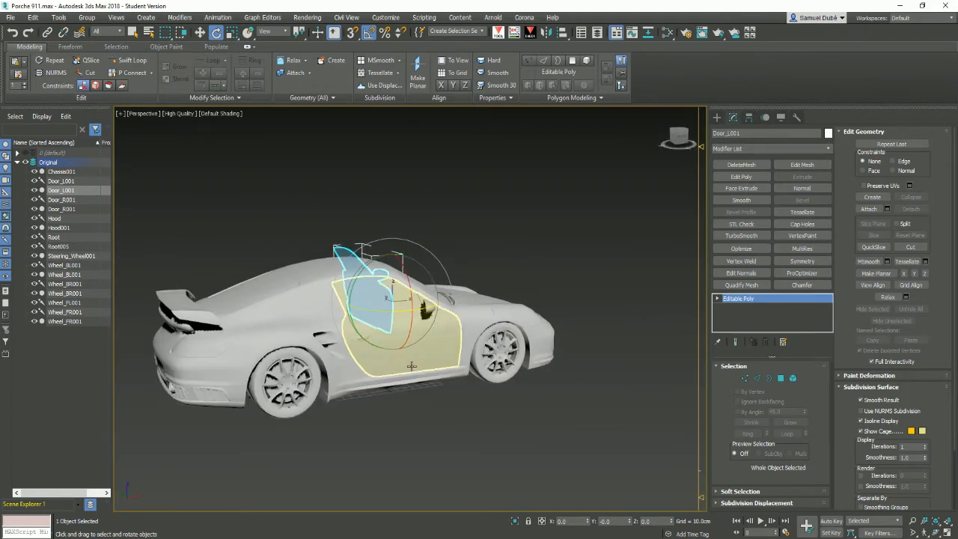
- Rotate the right door mesh open around its vertical axis
left_click(437, 368)
middle_click_drag(437, 368, 447, 356, "alt")
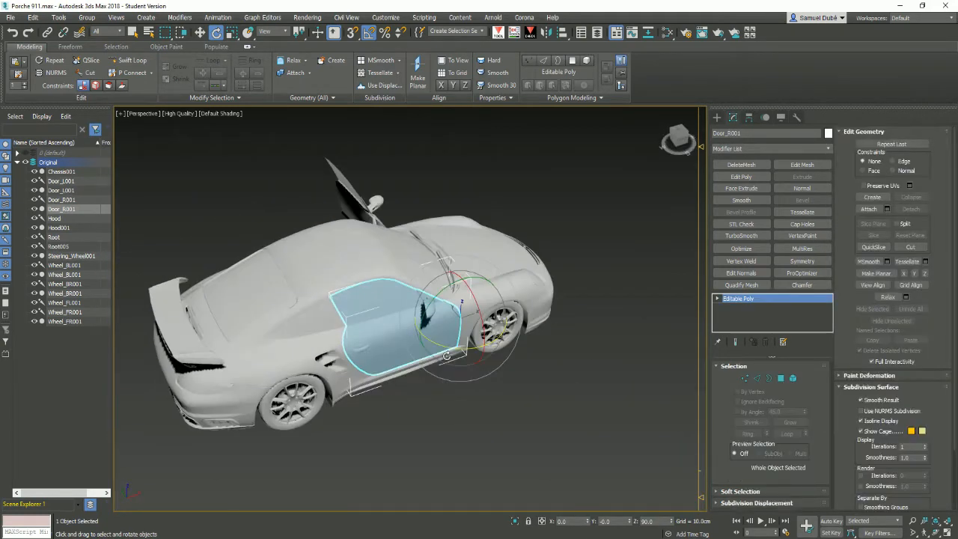
left_click_drag(446, 342, 487, 353)
key("w")
- Attach the two open doors, the four wheels and the hood meshes to the Chassis001 mesh
middle_click_drag(330, 426, 459, 375, "alt")
left_click(459, 376)
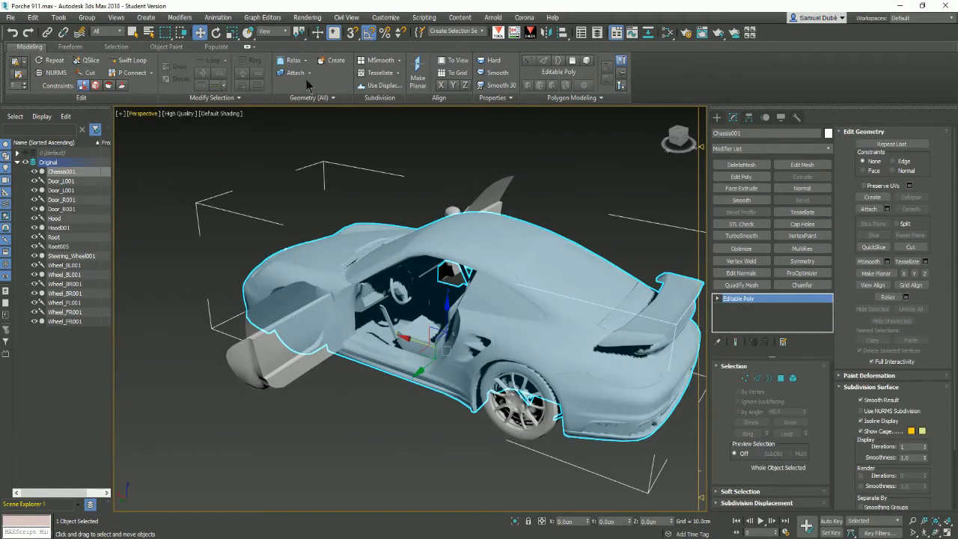
left_click(294, 75)
left_click(289, 349)
left_click(355, 315)
left_click(558, 409)
middle_click_drag(557, 409, 350, 393, "alt")
left_click(308, 398)
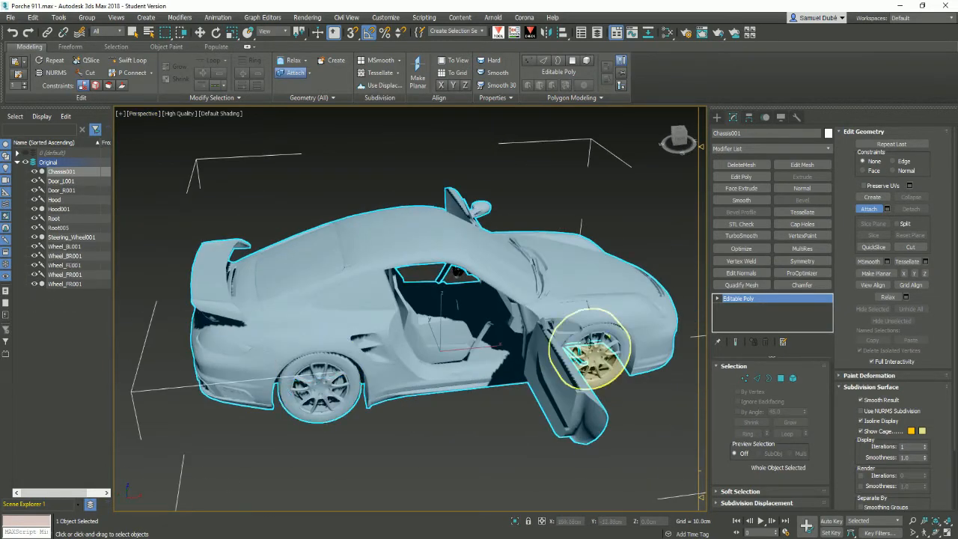
left_click(591, 349)
left_click(605, 270)
middle_click_drag(605, 270, 283, 383, "alt")
key("w")
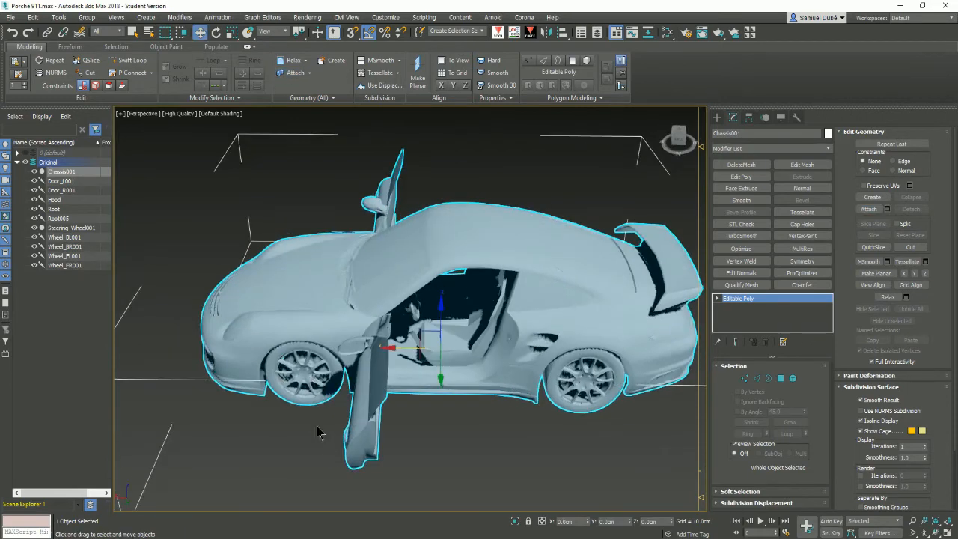
- Rename the Root005 bone at the door hinge as Door_FR
left_click(64, 211)
left_click(64, 219)
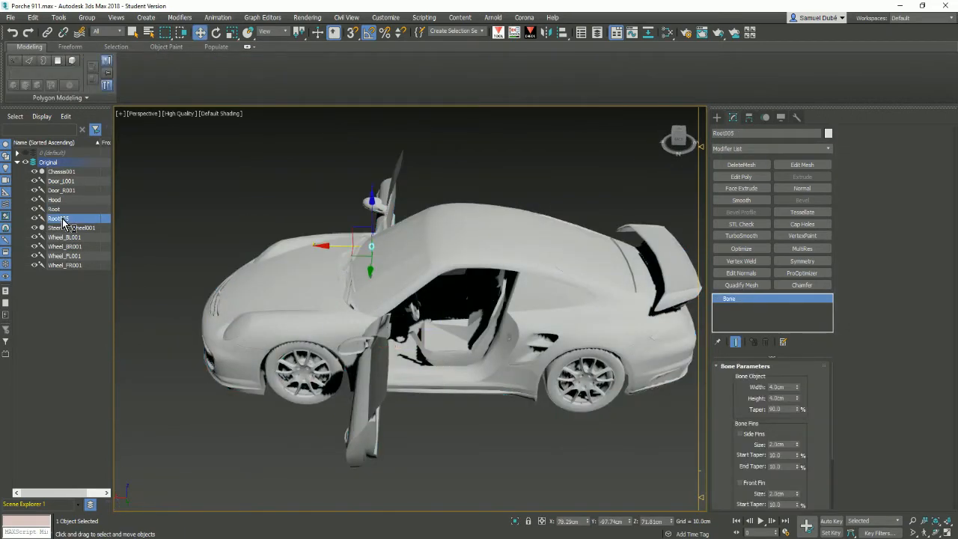
middle_click_drag(280, 273, 434, 242, "alt")
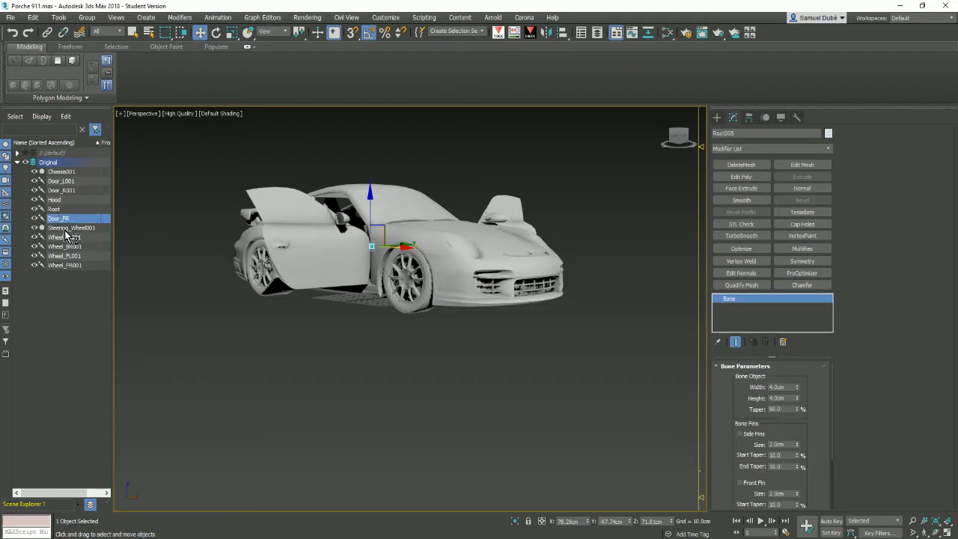
- Rename the Door_R001 bone beside the steering wheel as Steering_Wheel
left_click(58, 191)
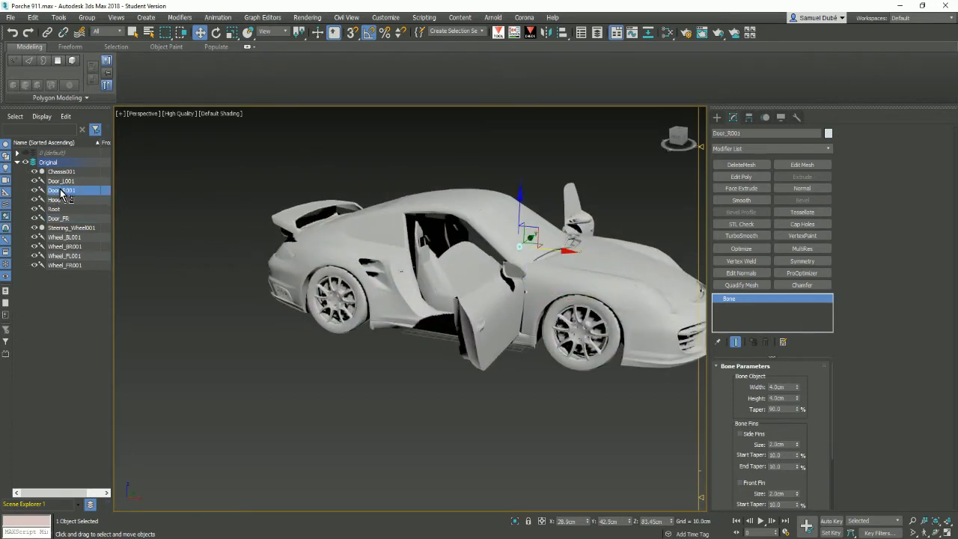
left_click(68, 181)
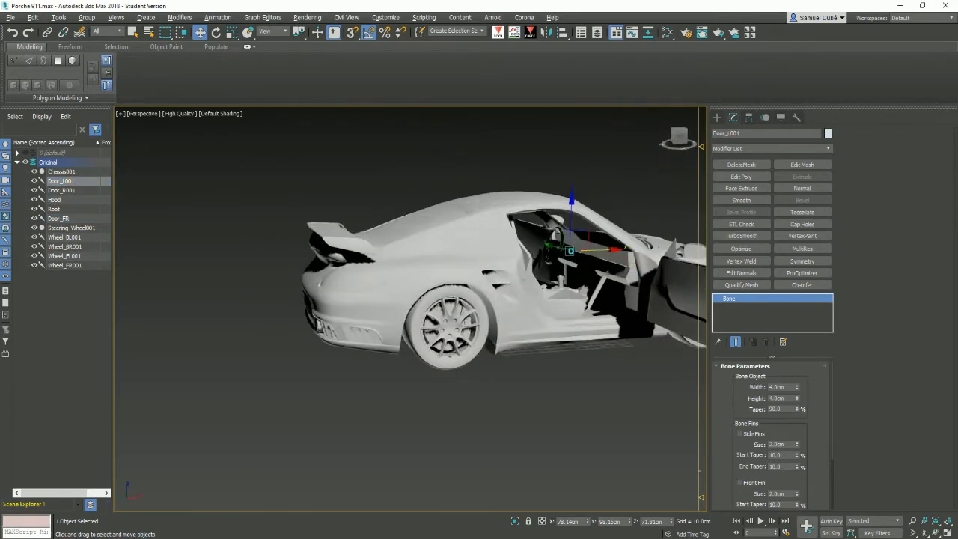
left_click(75, 190)
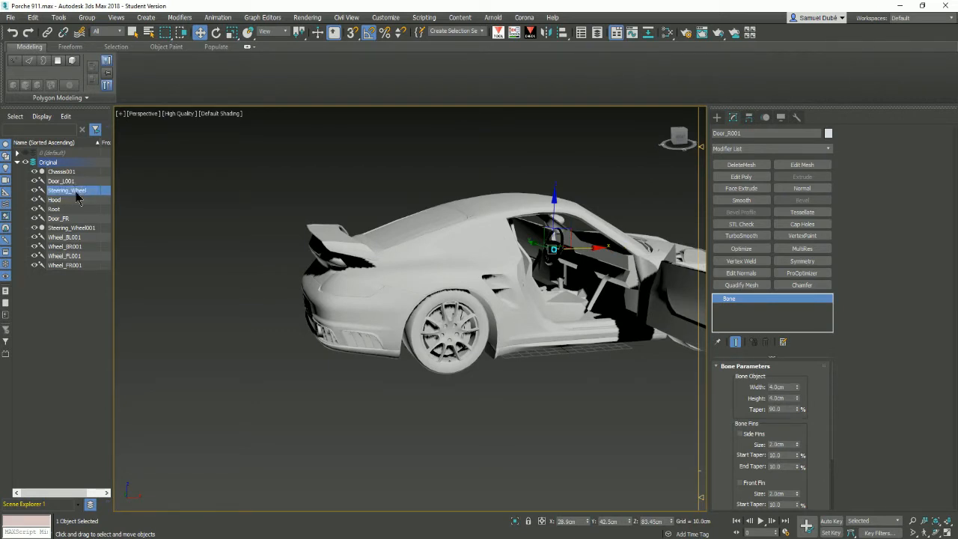
- Attach the Steering_Wheel001 mesh to the Chassis001 mesh and leave the Attach command
left_click(75, 228)
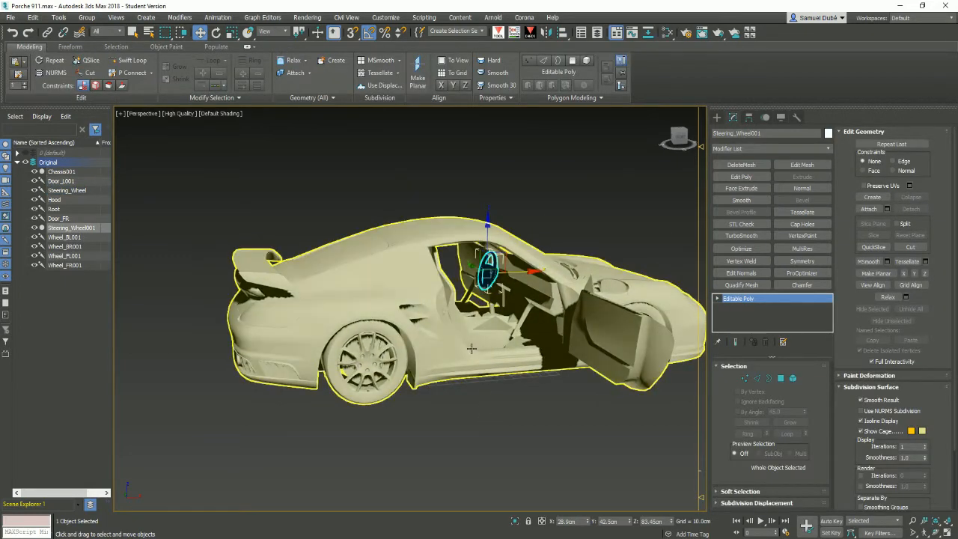
left_click(356, 323)
left_click(295, 72)
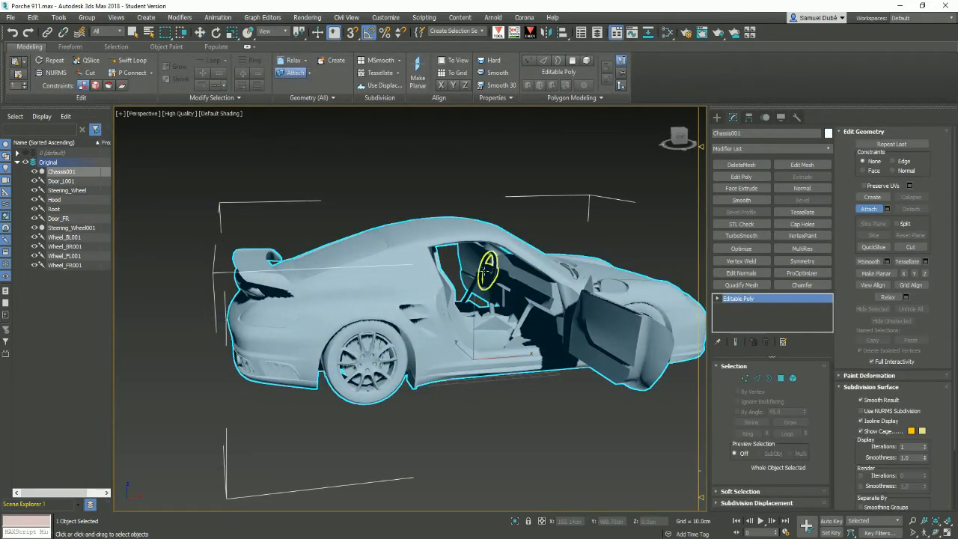
left_click(482, 276)
right_click(501, 191)
middle_click_drag(502, 190, 636, 201, "alt")
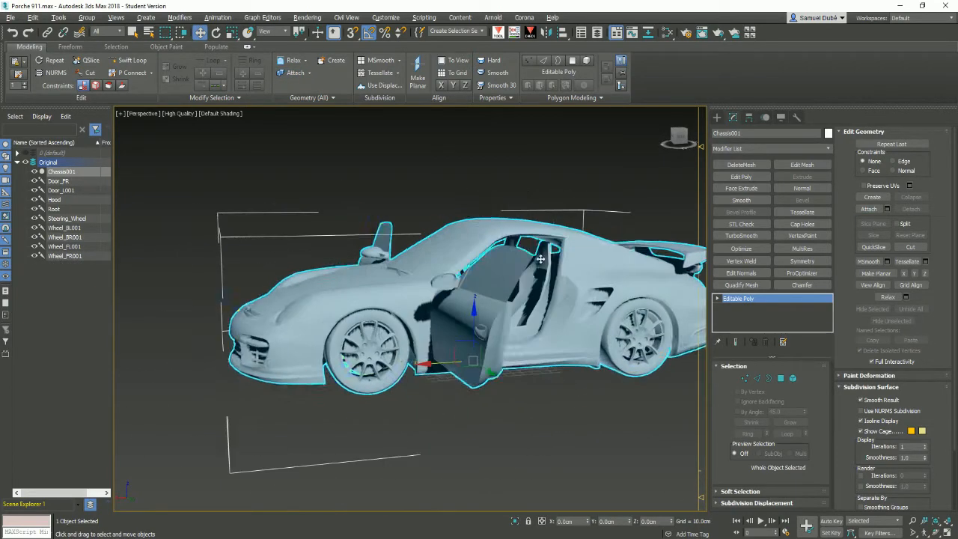
- Apply a Skin modifier to the combined Chassis001 mesh
middle_click_drag(506, 285, 821, 110, "alt")
left_click(771, 149)
type("skin")
key("Return")
middle_click_drag(409, 347, 416, 369, "alt")
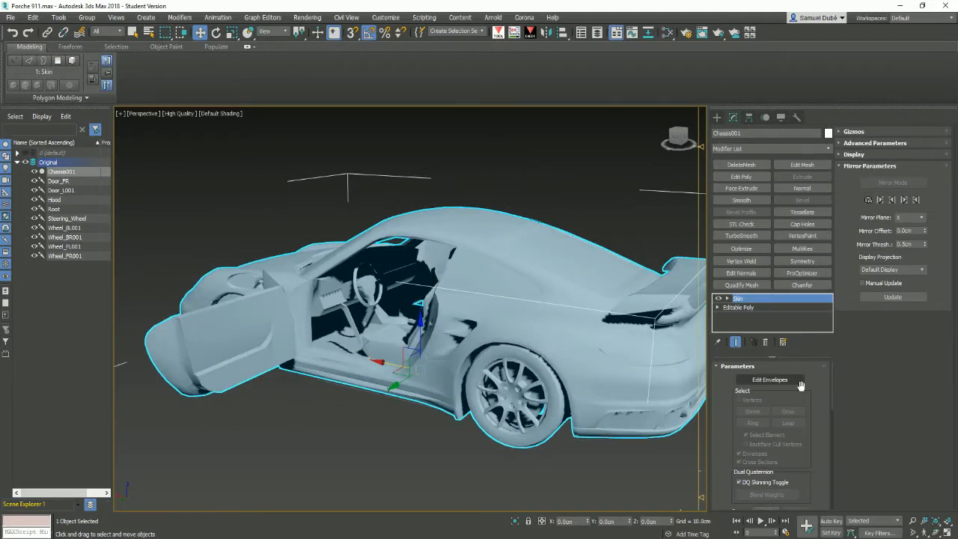
- Inspect the wheels, doors and steering wheel of the combined car mesh from several angles
scroll(832, 412, "down", 5)
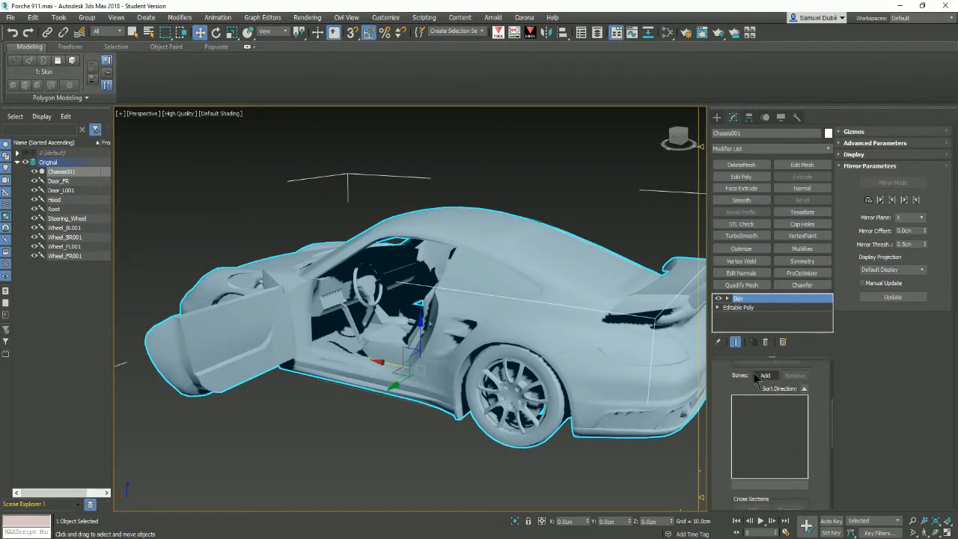
middle_click_drag(315, 352, 401, 311, "alt")
scroll(396, 298, "up", 3)
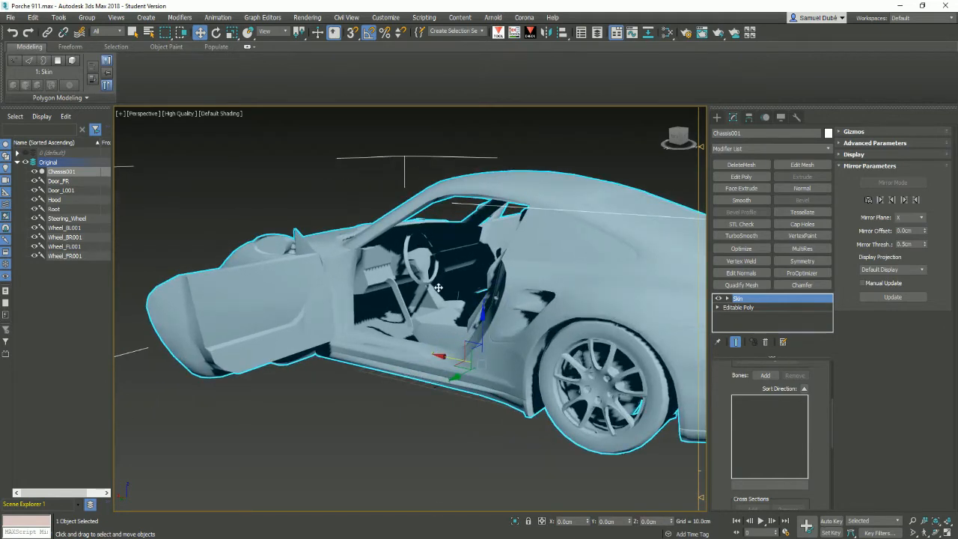
scroll(448, 329, "up", 1)
middle_click_drag(412, 355, 382, 318, "alt")
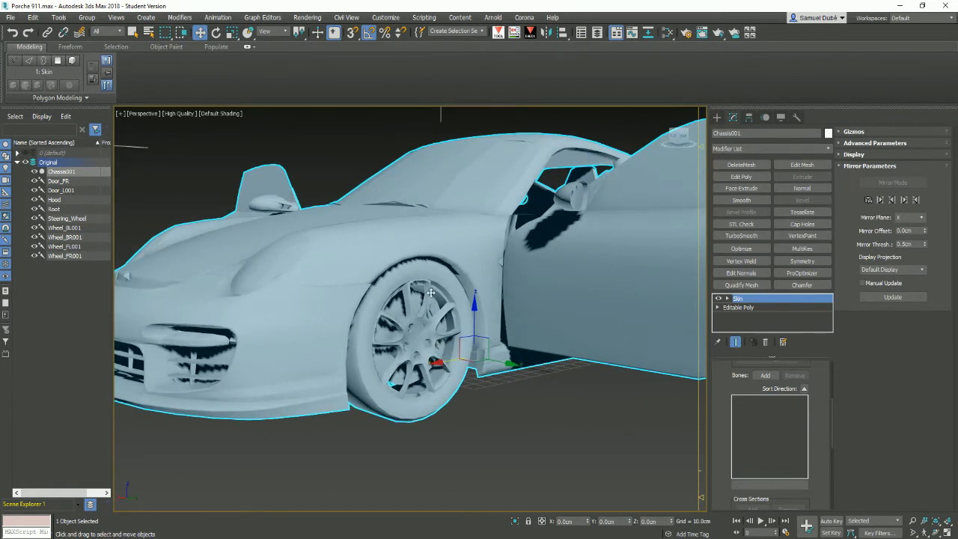
middle_click_drag(423, 376, 448, 319, "alt")
middle_click_drag(644, 279, 642, 377, "alt")
scroll(436, 296, "up", 3)
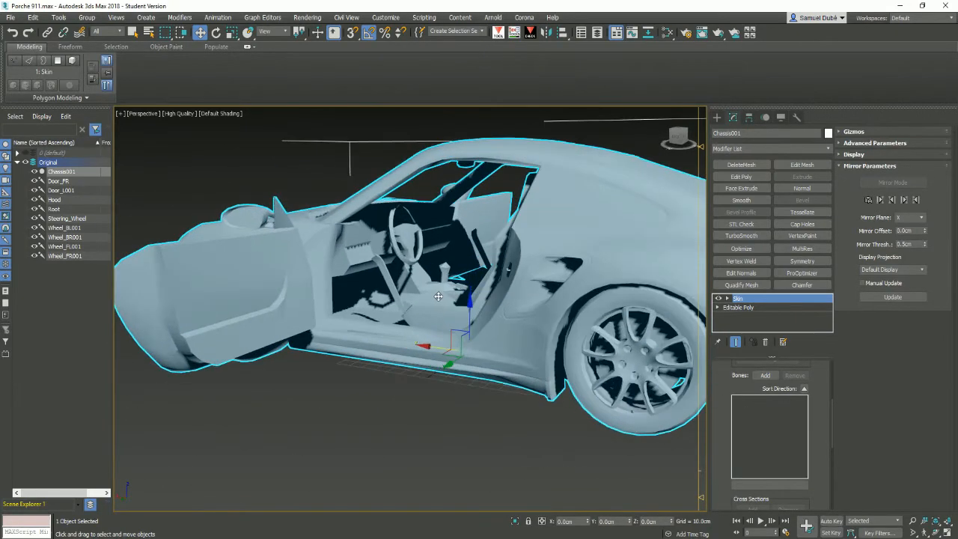
scroll(814, 428, "up", 3)
scroll(817, 428, "down", 3)
scroll(813, 414, "up", 5)
scroll(817, 422, "down", 3)
scroll(804, 419, "down", 3)
scroll(819, 419, "up", 3)
- Add every bone in the scene, from Door_FR to Wheel_FR001, to the Skin modifier
left_click(766, 405)
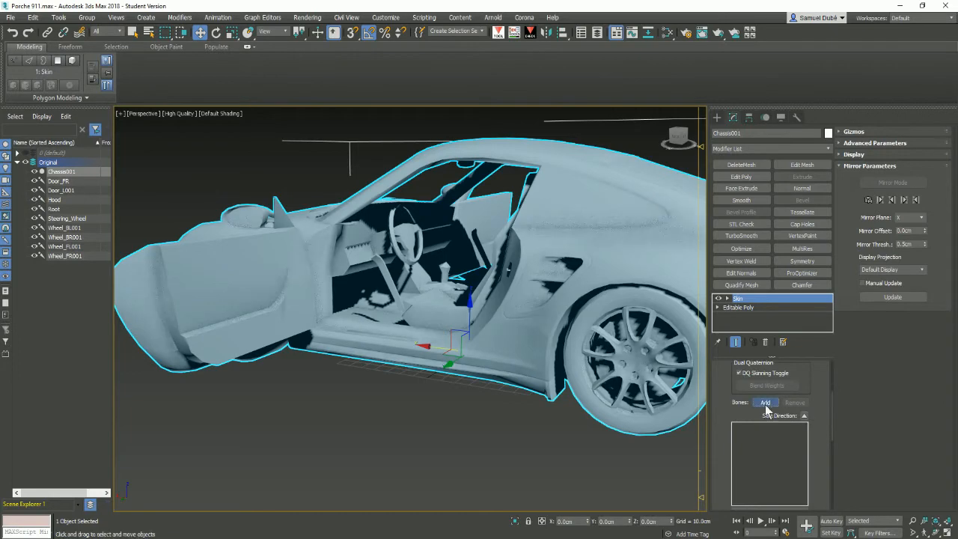
left_click(66, 76)
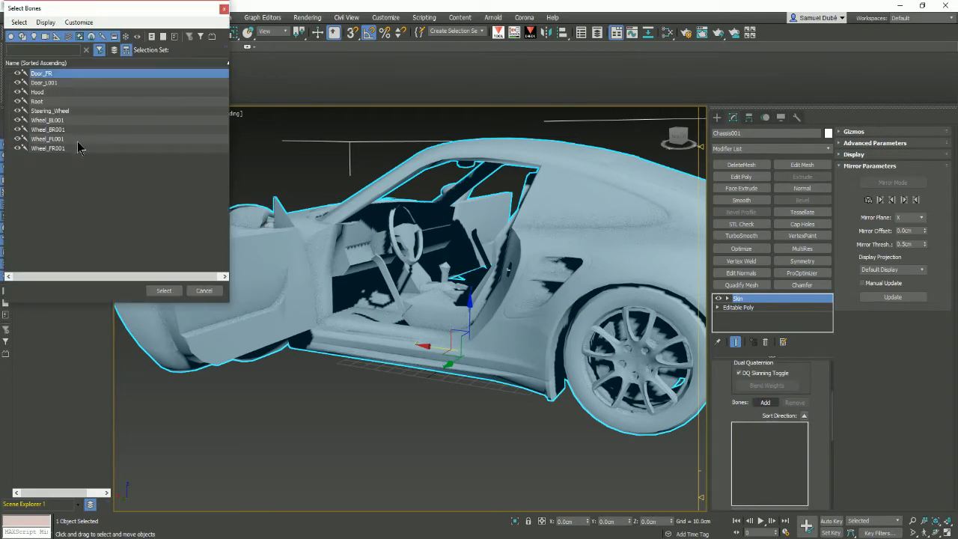
left_click(76, 139, "shift")
left_click(88, 149)
key("ctrl+a")
left_click(163, 290)
- Enable envelope editing and examine how the door, hood, root, steering wheel and wheel bones influence the car mesh
middle_click_drag(188, 297, 366, 340, "alt")
scroll(826, 417, "up", 5)
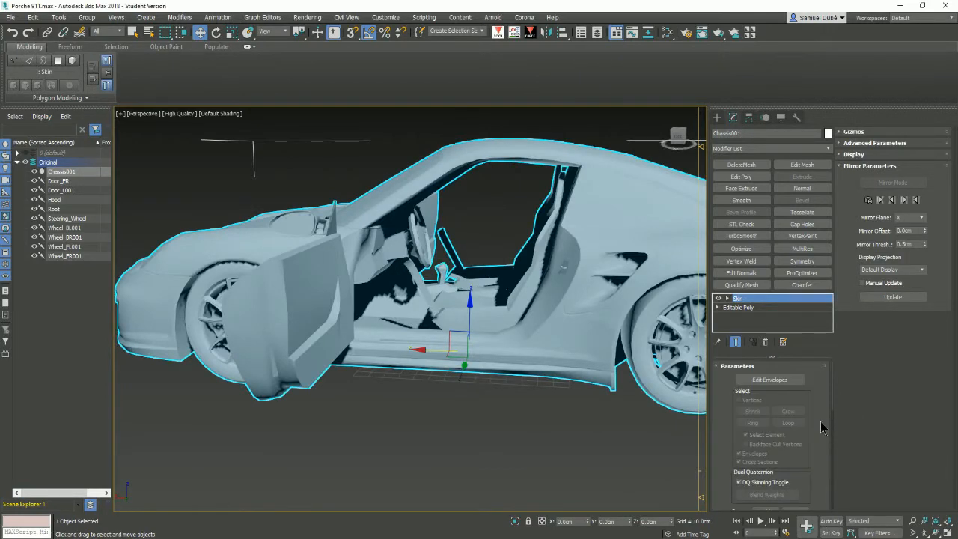
left_click(783, 380)
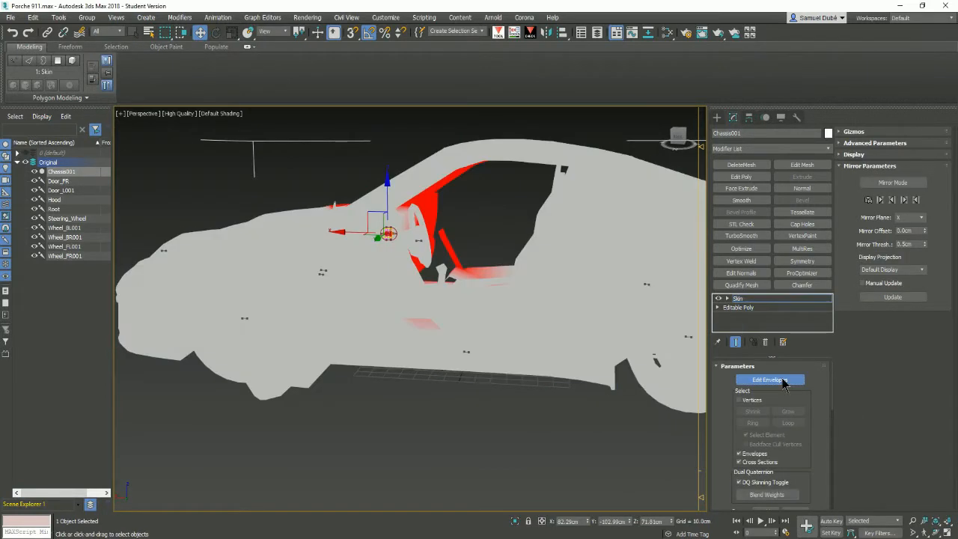
scroll(807, 399, "down", 4)
middle_click_drag(547, 352, 441, 363, "alt")
left_click(775, 448)
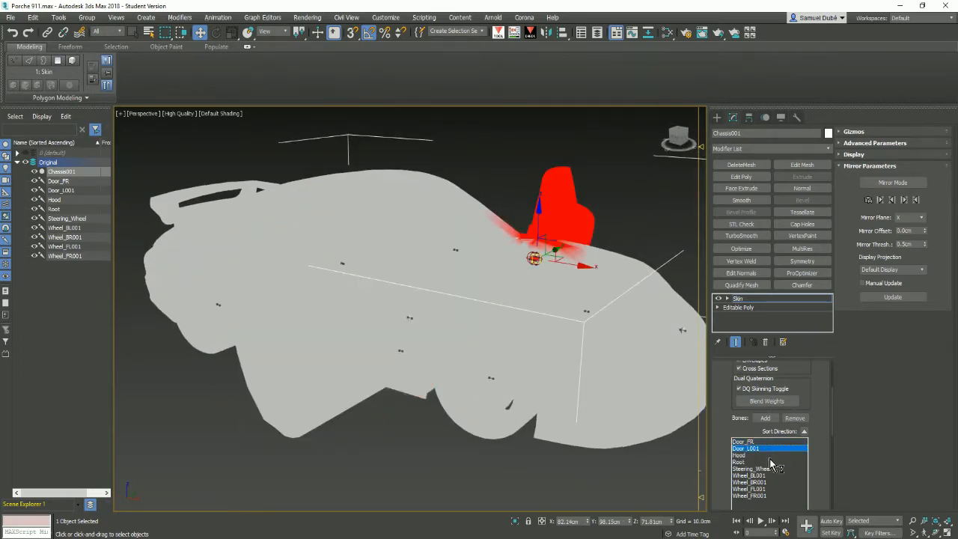
left_click(767, 455)
left_click(765, 462)
left_click(768, 469)
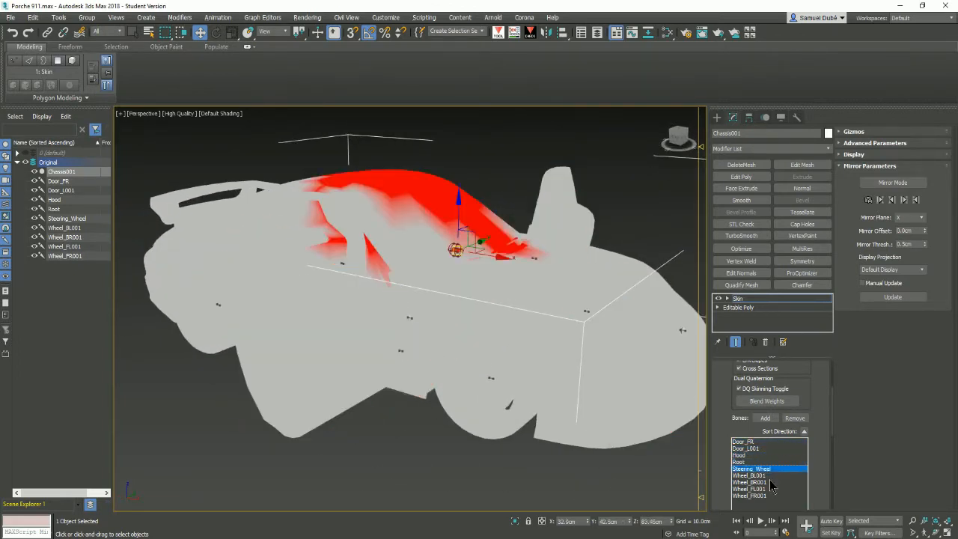
left_click(771, 482)
left_click(757, 489)
middle_click_drag(516, 357, 403, 337, "alt")
- Open the Weight Tool from the Skin weight properties and move its window clear of the car
scroll(815, 438, "down", 10)
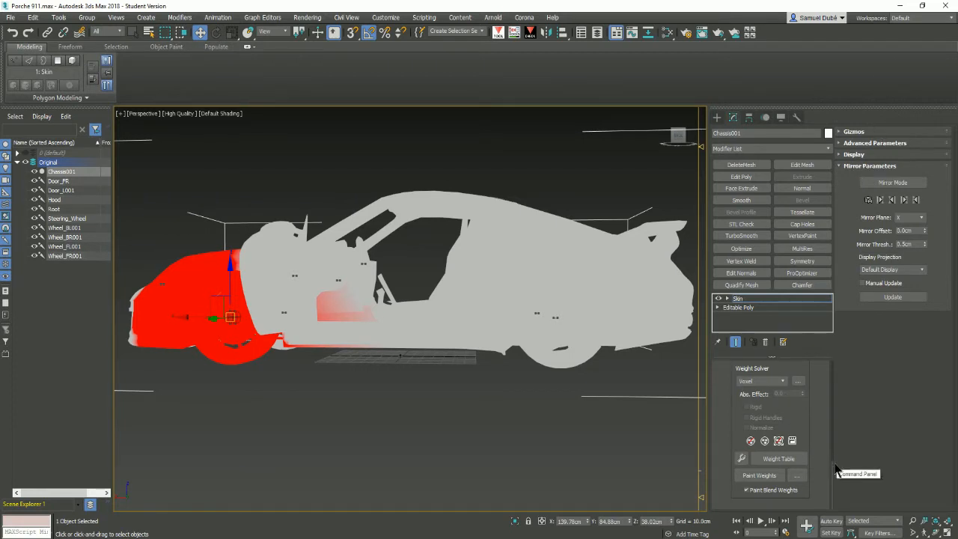
scroll(823, 462, "up", 8)
scroll(820, 453, "up", 4)
scroll(816, 446, "down", 5)
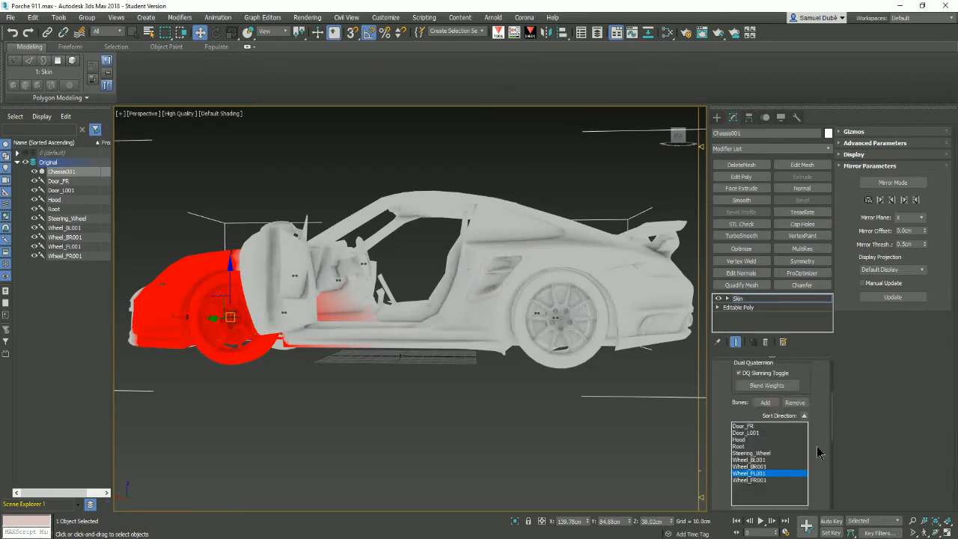
scroll(816, 446, "down", 8)
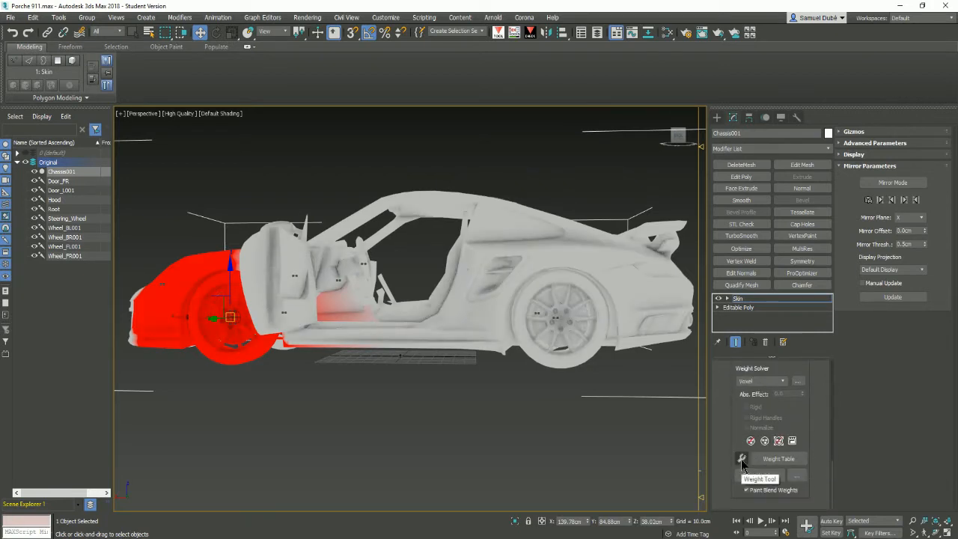
left_click(741, 459)
left_click_drag(31, 28, 84, 297)
- Display edged faces on the car mesh around the front wheel and door
middle_click_drag(187, 346, 366, 365, "alt")
scroll(365, 366, "up", 1)
middle_click_drag(463, 321, 486, 278, "alt")
key("F4")
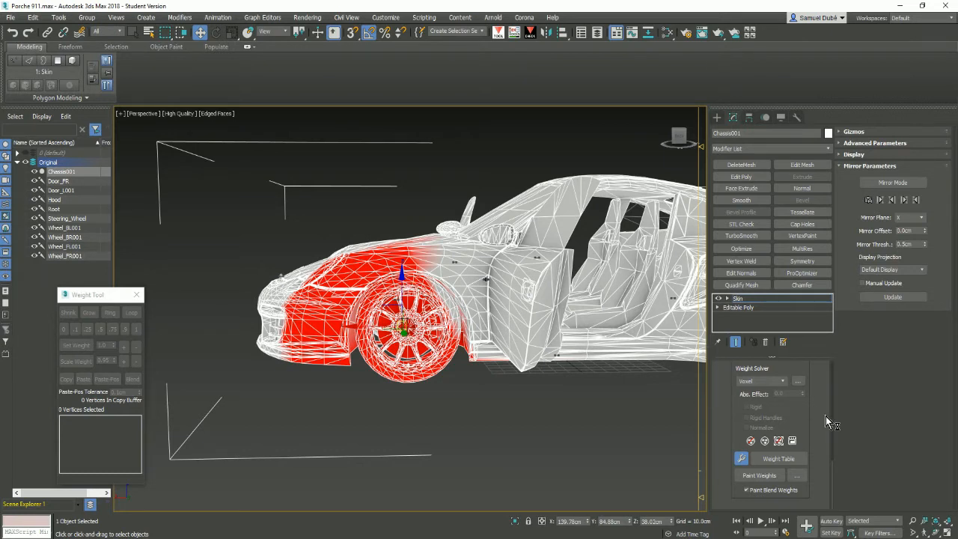
- Make Root the active bone and enable vertex selection in the Skin modifier
scroll(817, 419, "down", 5)
left_click(763, 432)
middle_click_drag(576, 391, 504, 377, "alt")
scroll(811, 415, "up", 3)
scroll(810, 414, "up", 2)
left_click(751, 401)
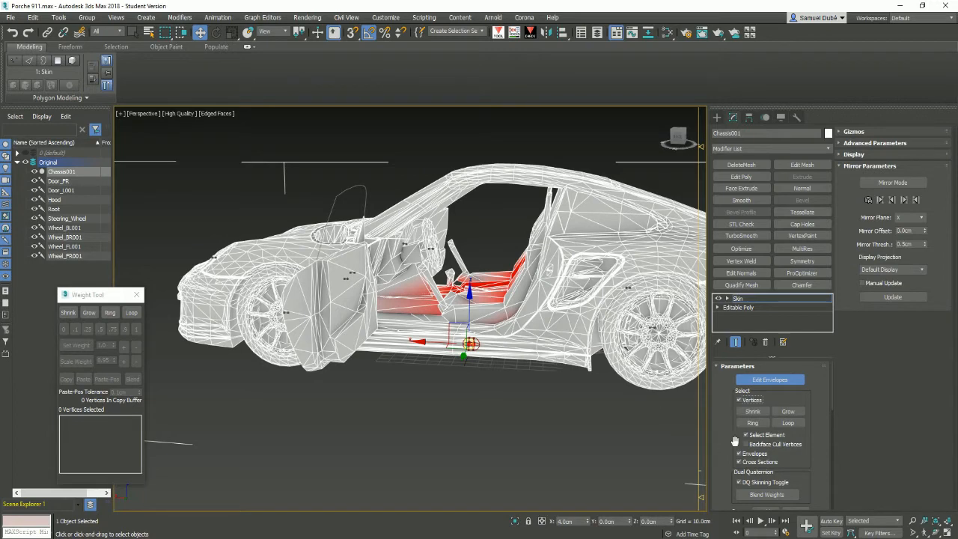
- Select all vertices of the car, set their weight to 1.0 for the Root bone and clear the selection
middle_click_drag(478, 351, 496, 363, "alt")
left_click(490, 363)
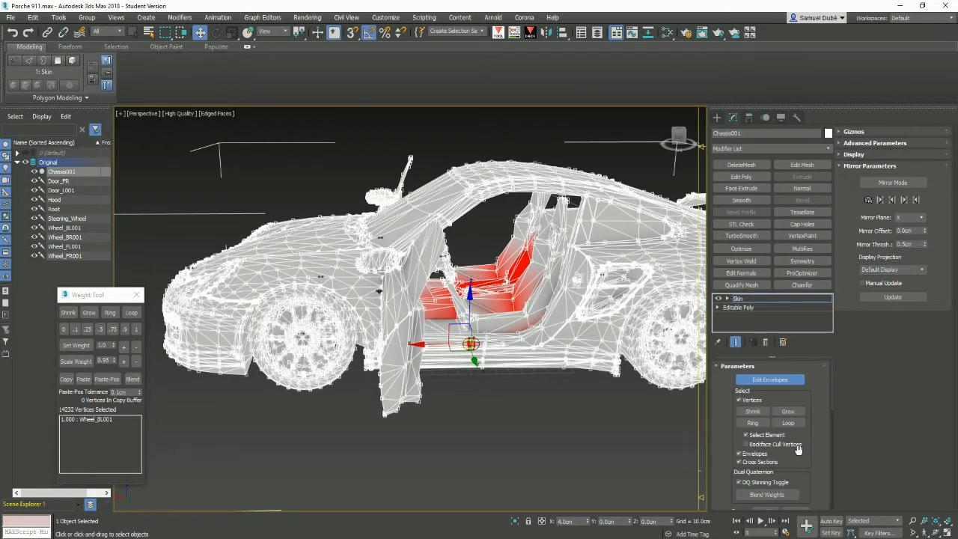
left_click(77, 346)
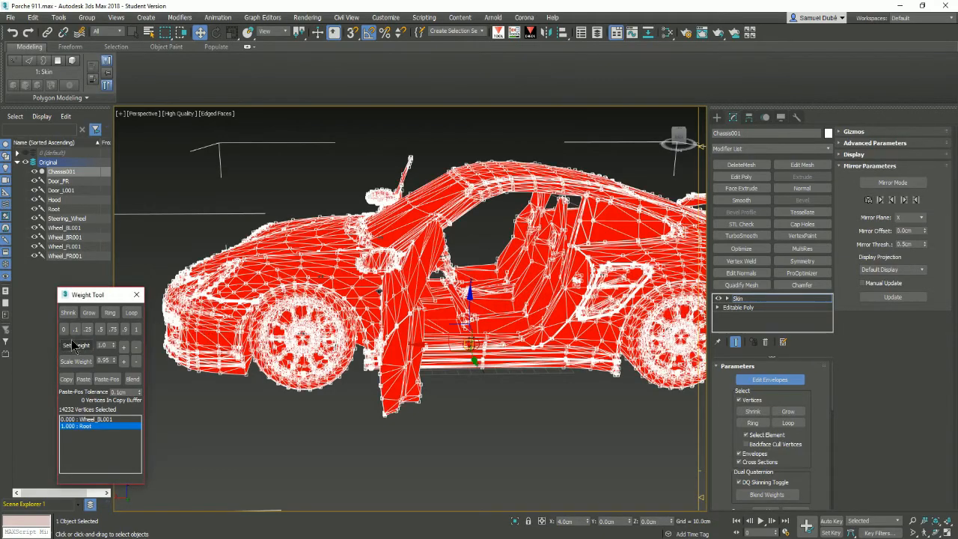
middle_click_drag(404, 352, 417, 367, "alt")
scroll(418, 367, "up", 1)
scroll(719, 408, "down", 3)
scroll(618, 446, "down", 3)
middle_click_drag(618, 446, 528, 336, "alt")
left_click(511, 369)
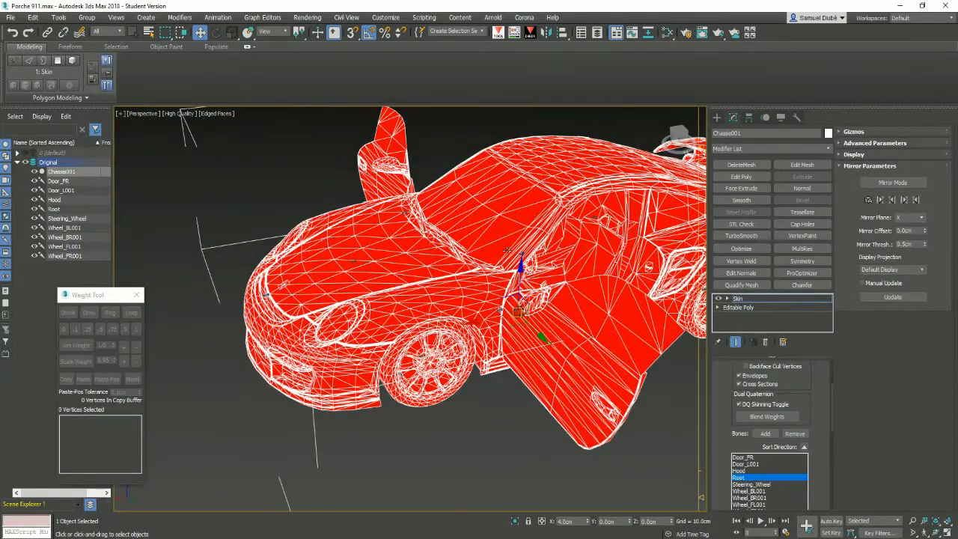
- Select all vertices of the open front right door and set their weight to 1.0 for the Door_FR bone
scroll(464, 329, "up", 6)
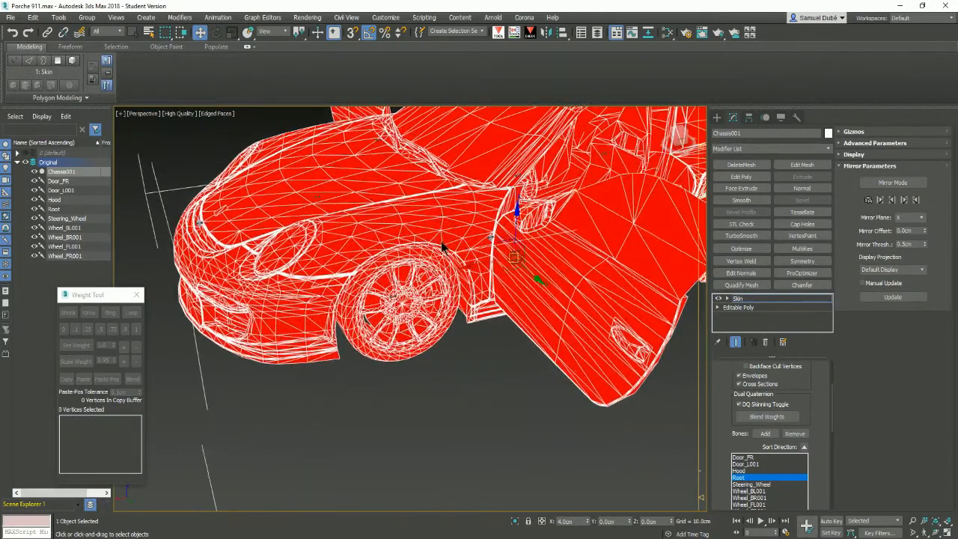
scroll(434, 320, "down", 2)
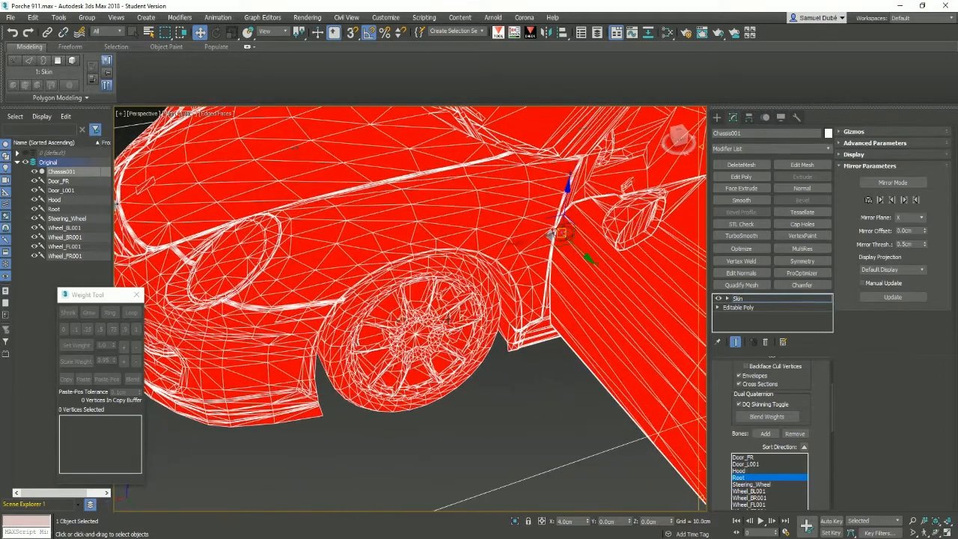
scroll(443, 321, "down", 2)
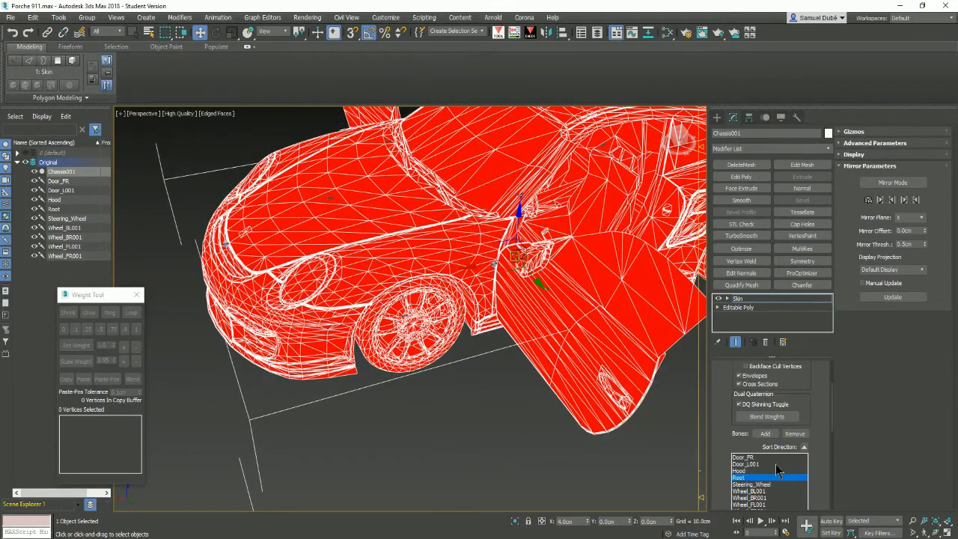
left_click(771, 457)
middle_click_drag(449, 327, 599, 183, "alt")
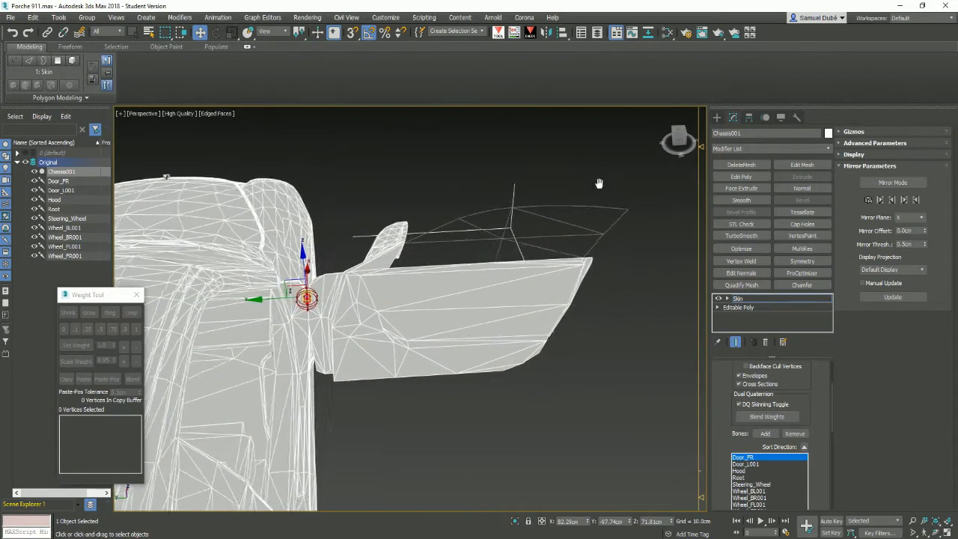
scroll(599, 184, "down", 2)
left_click_drag(343, 435, 349, 441)
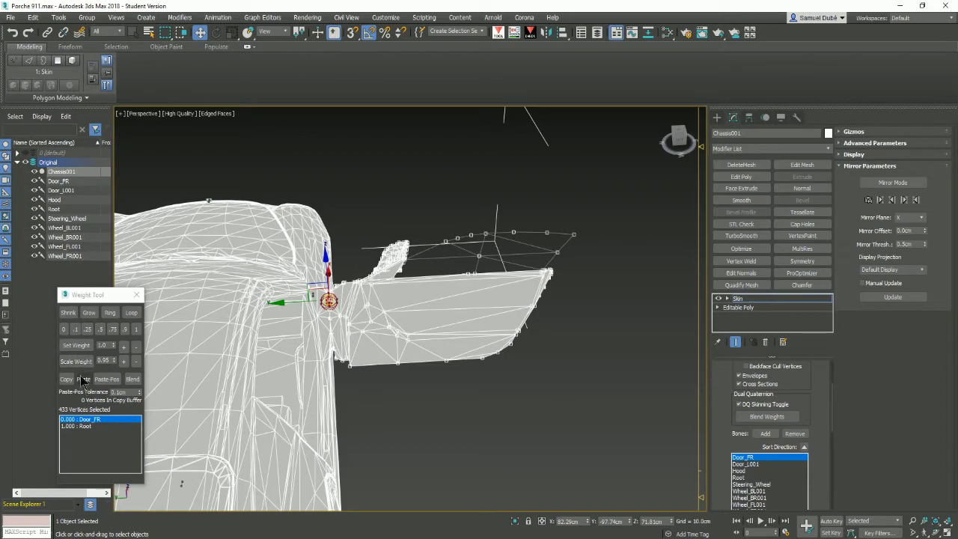
left_click(86, 348)
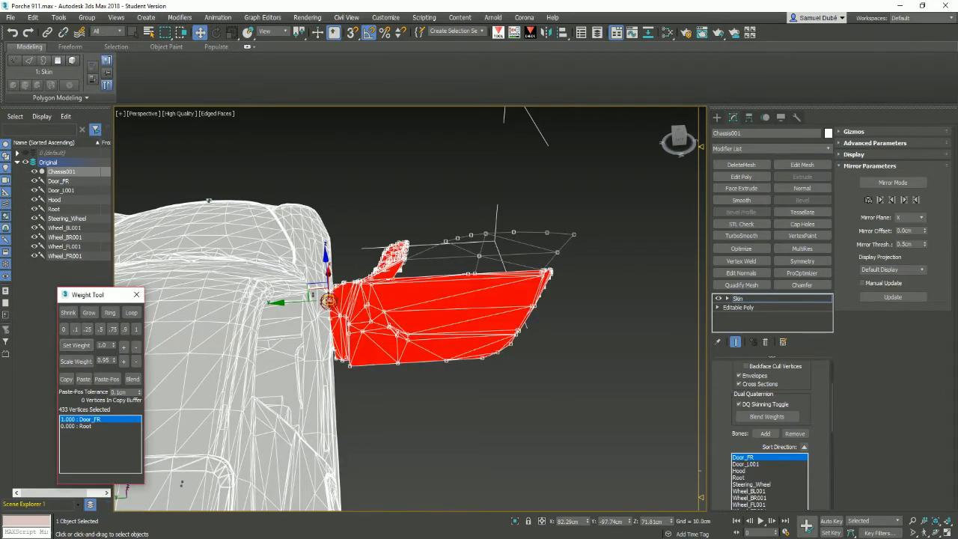
middle_click_drag(321, 191, 162, 234, "alt")
middle_click_drag(575, 270, 720, 408, "alt")
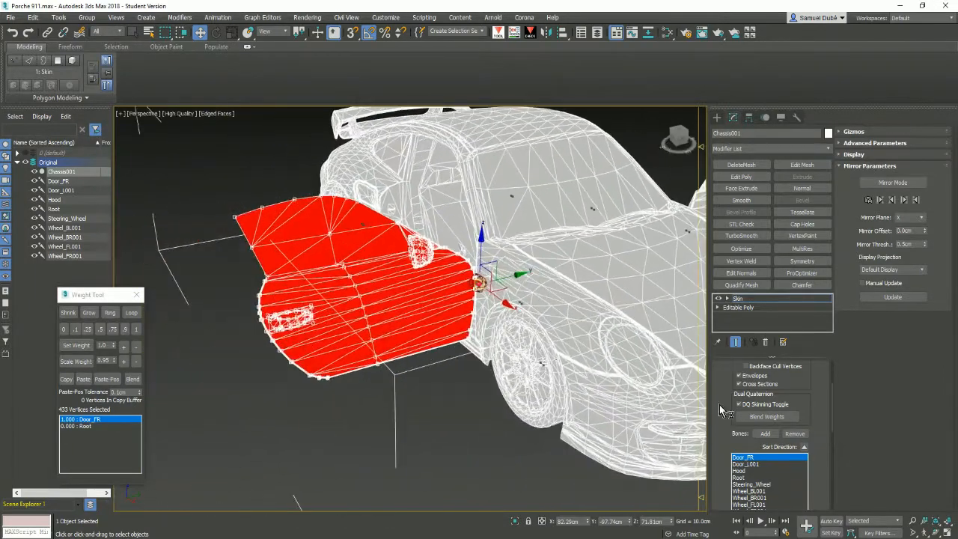
left_click(759, 478)
middle_click_drag(578, 352, 541, 349, "alt")
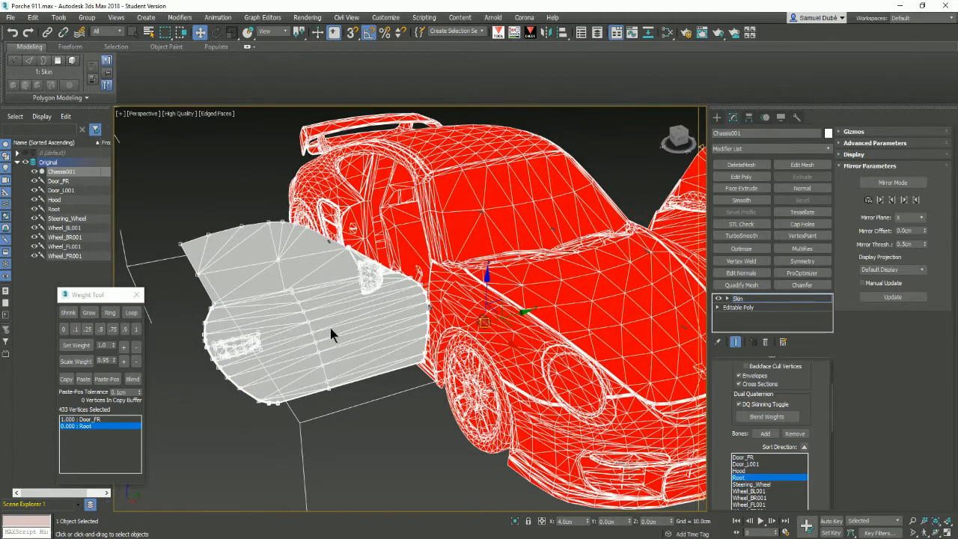
- Select the front right wheel's vertices and set their weight to 1.0 for the Wheel_FR001 bone
left_click(766, 463)
left_click(757, 457)
middle_click_drag(360, 330, 479, 423, "alt")
scroll(475, 336, "up", 2)
left_click_drag(406, 342, 402, 342)
left_click_drag(736, 460, 767, 496)
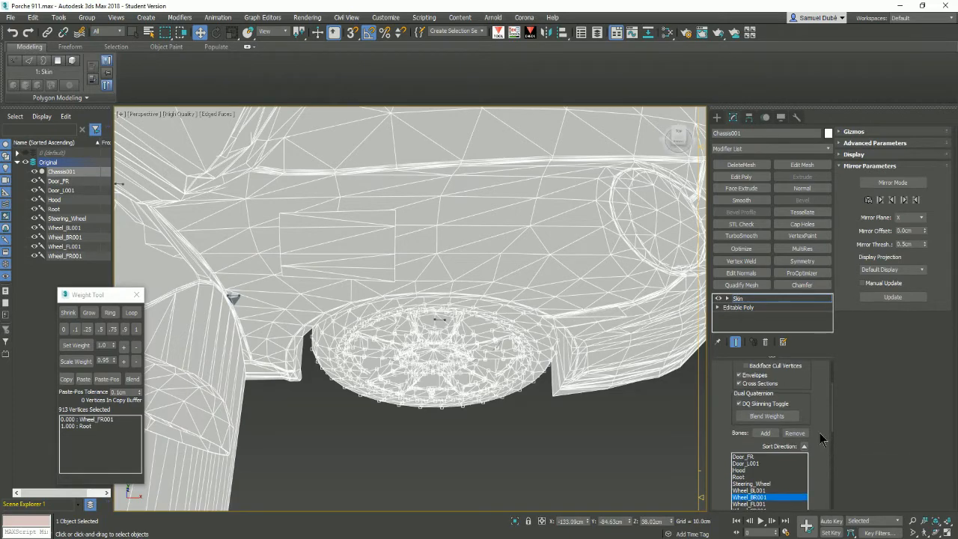
scroll(822, 433, "down", 3)
left_click(757, 417)
left_click_drag(458, 472, 339, 325)
left_click(76, 345)
- Select the front left wheel's vertices and set their weight to 1.0 for the Wheel_FL001 bone
scroll(464, 352, "down", 3)
middle_click_drag(479, 374, 479, 326, "alt")
mouse_move(599, 327)
middle_mouse_down("alt")
mouse_move(451, 327)
mouse_move(448, 359)
middle_mouse_up("alt")
left_click(763, 409)
middle_click_drag(509, 359, 516, 411, "alt")
left_click_drag(521, 453, 393, 357)
left_click(78, 346)
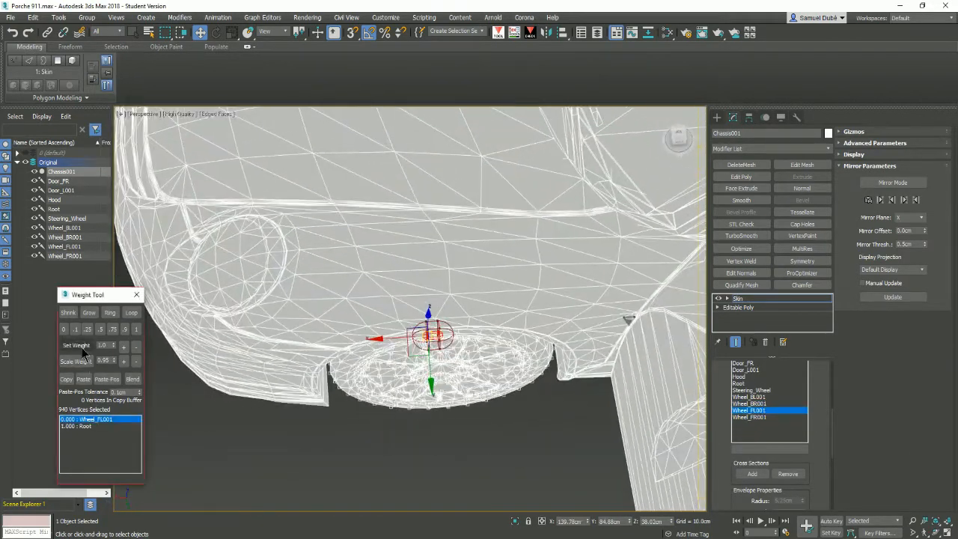
- Select the rear left wheel's vertices and set their weight to 1.0 for the Wheel_BL001 bone
middle_click_drag(523, 329, 384, 295, "alt")
scroll(404, 300, "up", 3)
left_click(757, 403)
middle_click_drag(449, 322, 441, 351, "alt")
left_click(756, 397)
left_click_drag(441, 446, 381, 338)
left_click(77, 345)
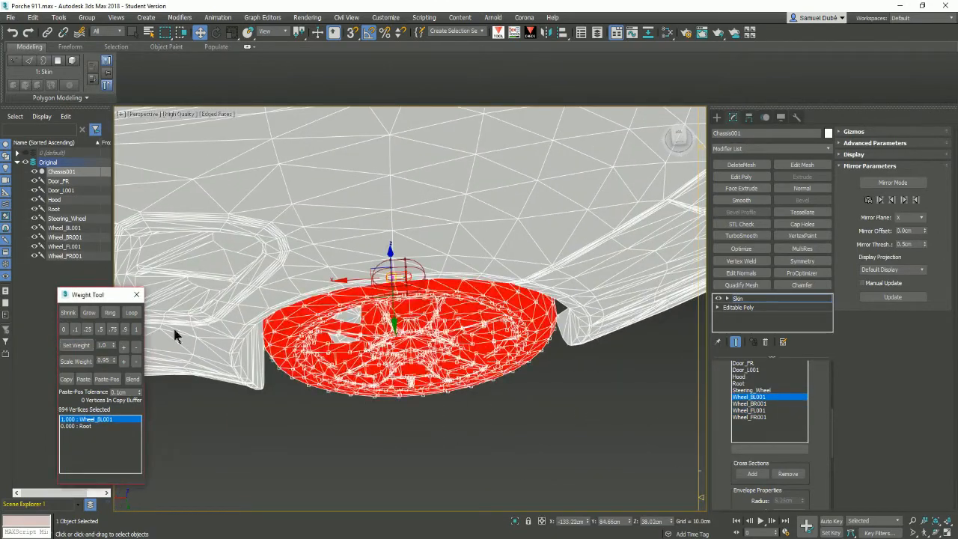
scroll(401, 330, "down", 2)
scroll(401, 337, "up", 3)
left_click(78, 346)
- Select all vertices of the rear right wheel
scroll(428, 371, "down", 4)
mouse_move(591, 351)
middle_mouse_down("alt")
mouse_move(440, 339)
mouse_move(430, 375)
middle_mouse_up("alt")
scroll(441, 404, "up", 2)
left_click_drag(472, 495, 367, 393)
- Try to weight the rear right wheel's vertices to the active Wheel_BL001 bone and undo that weight change
left_click(77, 345)
scroll(443, 393, "down", 5)
mouse_move(443, 393)
middle_mouse_down("alt")
mouse_move(592, 386)
mouse_move(449, 400)
middle_mouse_up("alt")
scroll(449, 401, "up", 2)
key("ctrl+z")
- Set the weight of the selected rear right wheel vertices to 1.0 for the Wheel_BR001 bone
left_click(777, 410)
left_click(775, 404)
middle_click_drag(448, 329, 442, 382, "alt")
scroll(442, 382, "up", 2)
left_click(77, 346)
- Select the steering wheel's vertices and set their weight to 1.0 for the Steering_Wheel bone
scroll(374, 344, "down", 4)
middle_click_drag(329, 350, 620, 344, "alt")
middle_click_drag(621, 344, 509, 321, "alt")
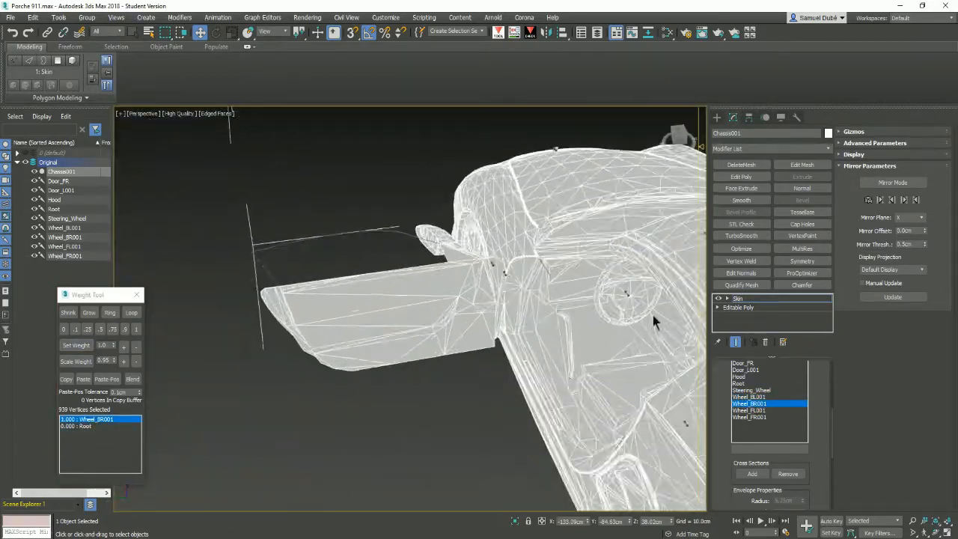
scroll(523, 321, "up", 3)
left_click(752, 390)
scroll(497, 359, "up", 2)
left_click_drag(447, 416, 522, 358)
left_click(77, 346)
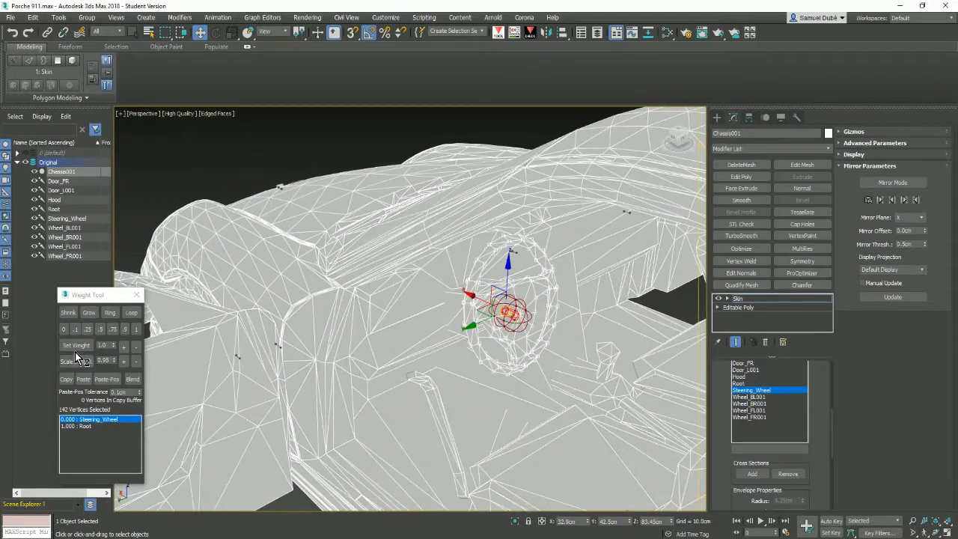
- Select the hood's vertices and set their weight to 1.0 for the Hood bone
scroll(485, 382, "down", 3)
middle_click_drag(486, 382, 359, 374, "alt")
left_click(753, 384)
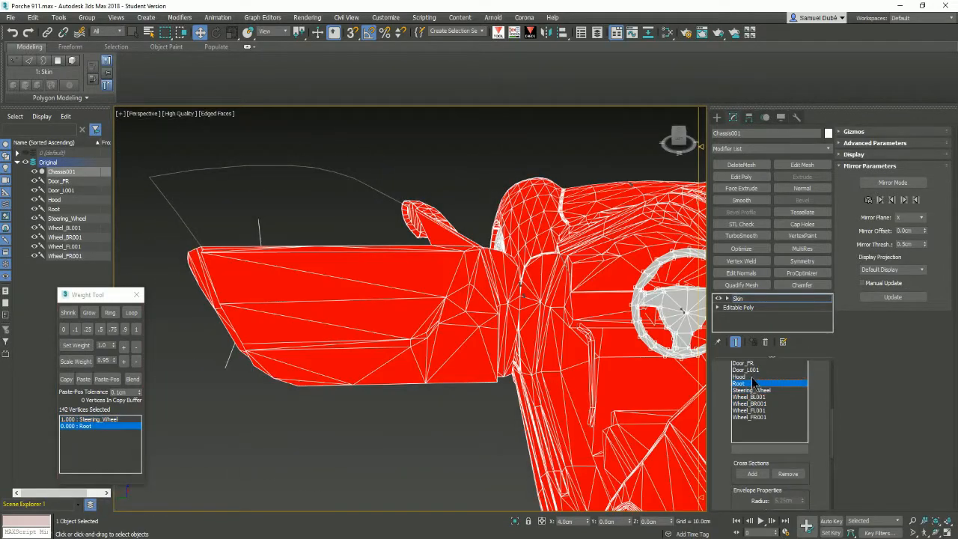
left_click(749, 376)
middle_click_drag(583, 285, 478, 321, "alt")
middle_click_drag(553, 247, 449, 337)
middle_click_drag(449, 337, 494, 359, "alt")
scroll(493, 359, "up", 3)
left_click(77, 345)
- Select all vertices of the open left door and set their weight to 1.0 for the Door_L001 bone
scroll(523, 374, "down", 4)
middle_click_drag(560, 389, 509, 284, "alt")
scroll(508, 284, "up", 2)
left_click(751, 385)
left_click(744, 370)
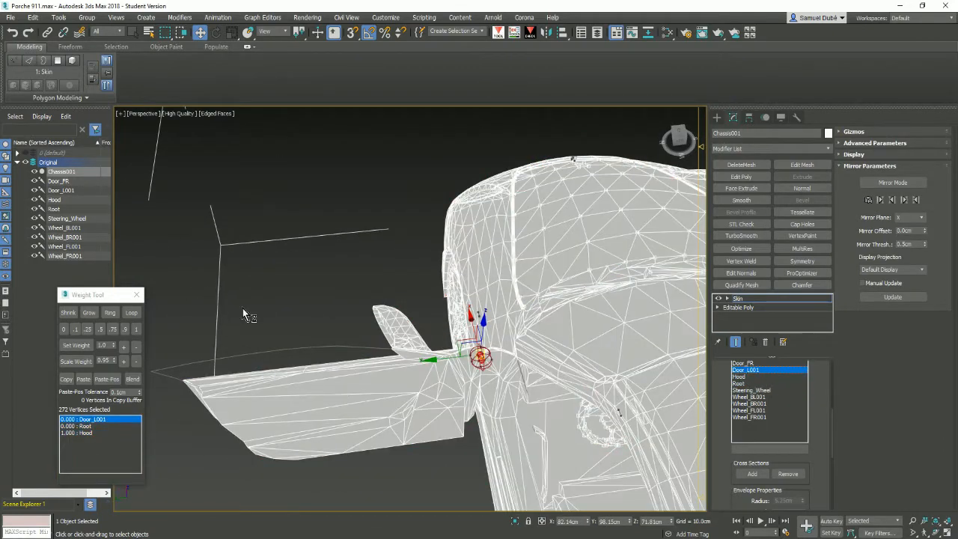
middle_click_drag(385, 359, 427, 359, "alt")
key("w")
left_click(77, 345)
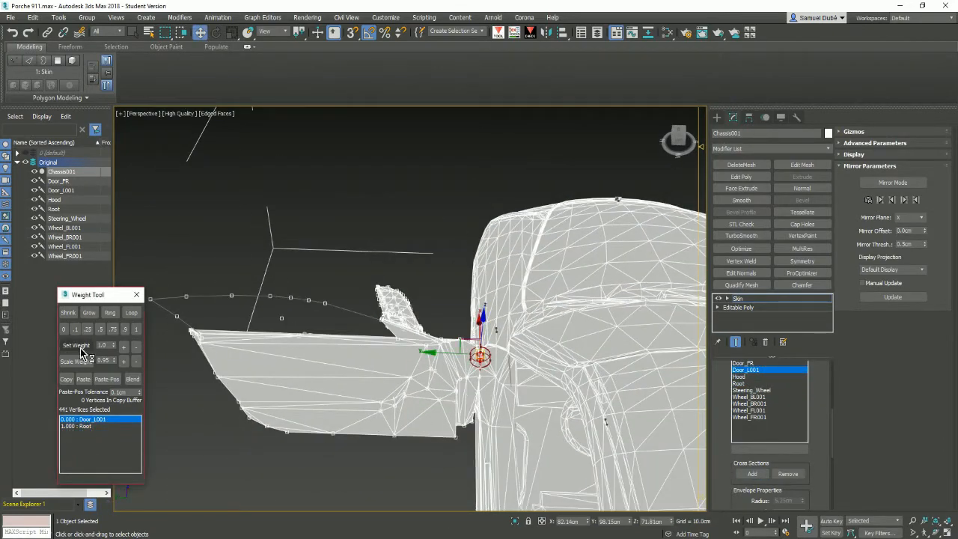
scroll(478, 352, "down", 4)
middle_click_drag(568, 336, 870, 378, "alt")
scroll(791, 470, "up", 6)
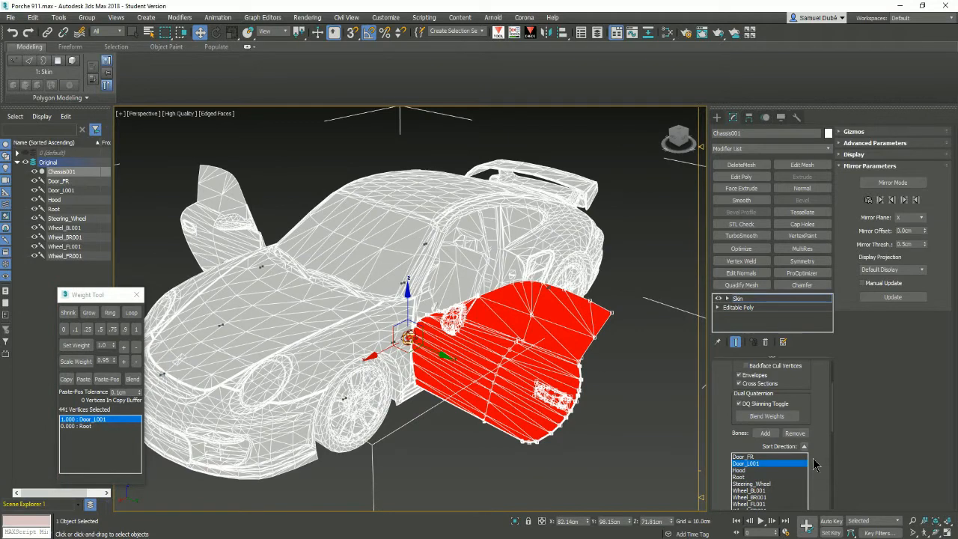
- Clear the vertex selection and examine the skin weights around the left door, interior and steering wheel
left_click(621, 425)
scroll(591, 442, "down", 4)
middle_click_drag(592, 442, 388, 438, "alt")
mouse_move(206, 316)
middle_mouse_down("alt")
mouse_move(236, 317)
mouse_move(221, 321)
middle_mouse_up("alt")
scroll(221, 322, "up", 5)
scroll(420, 326, "down", 4)
middle_click_drag(420, 326, 465, 340, "alt")
scroll(410, 348, "up", 4)
middle_click_drag(580, 441, 578, 422)
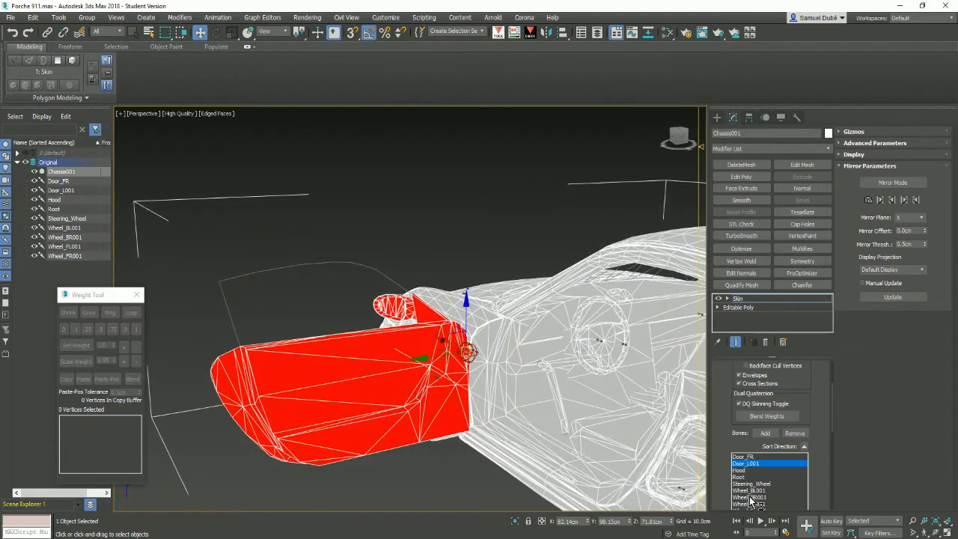
left_click(793, 484)
left_click(432, 386)
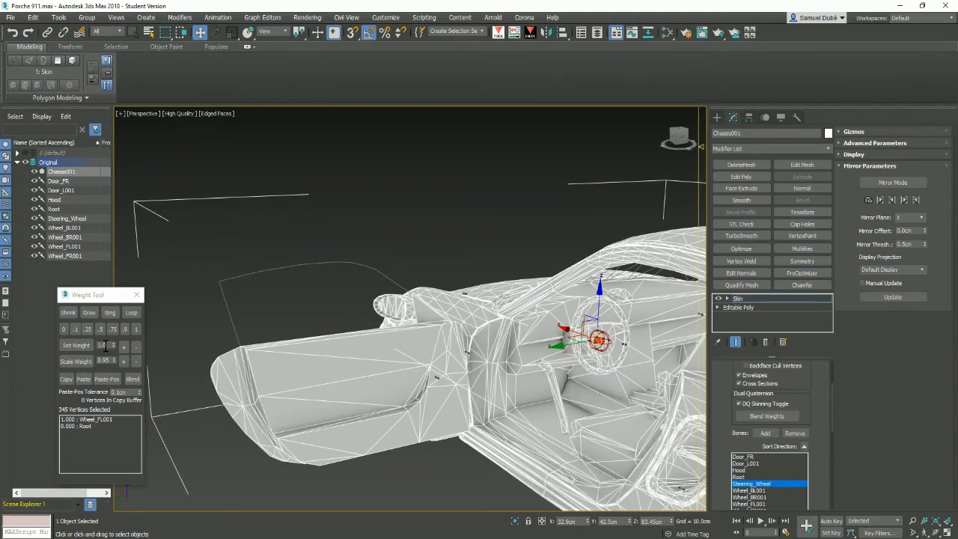
middle_click_drag(513, 318, 95, 314, "alt")
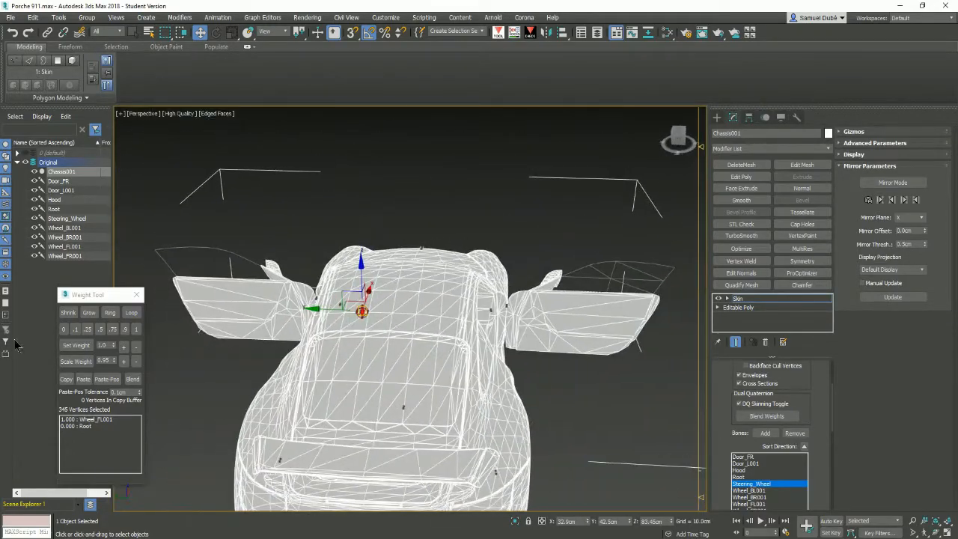
middle_click_drag(107, 357, 457, 374, "alt")
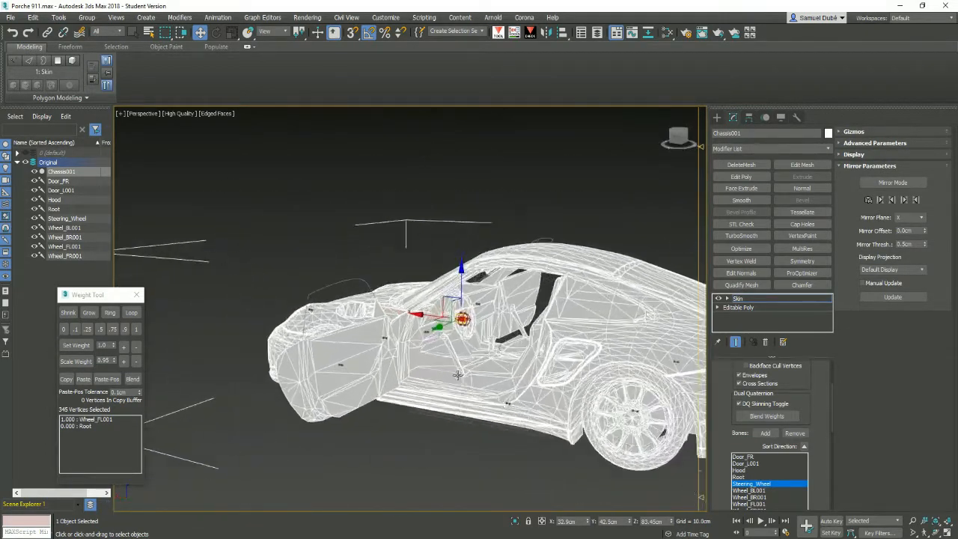
- Check which parts of the car the Door_FR, Door_L001, Root and Hood bones influence
left_click(778, 457)
left_click(759, 463)
left_click(755, 476)
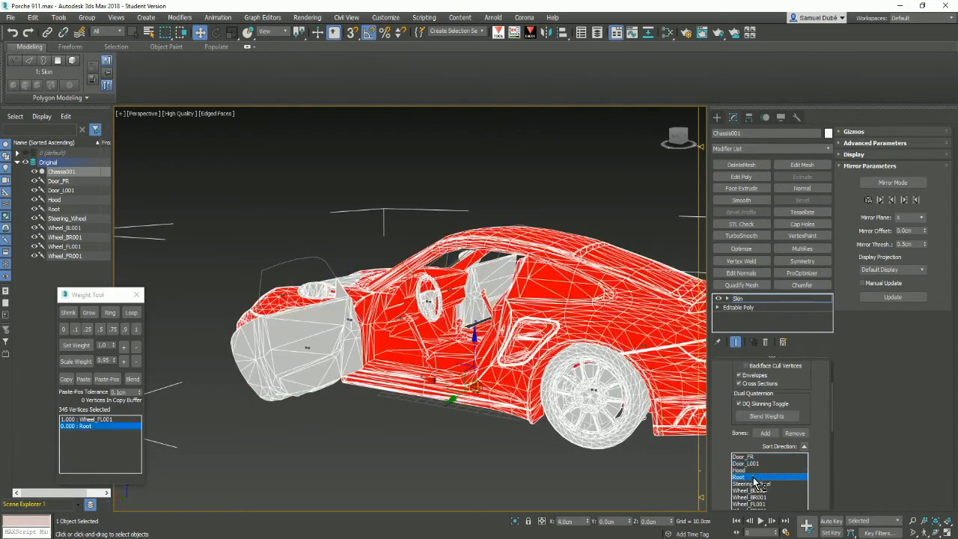
left_click(748, 470)
middle_click_drag(464, 337, 366, 321, "alt")
scroll(336, 355, "up", 3)
scroll(336, 356, "up", 3)
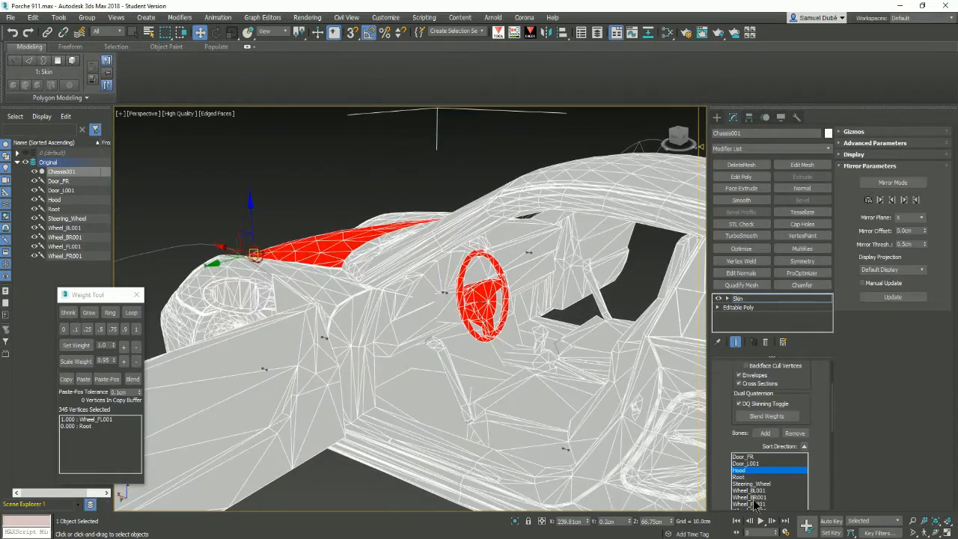
- Reassign the steering wheel's vertices from the Hood bone to the Steering_Wheel bone with a weight of 1.0
left_click(763, 490)
left_click(761, 484)
scroll(552, 317, "up", 5)
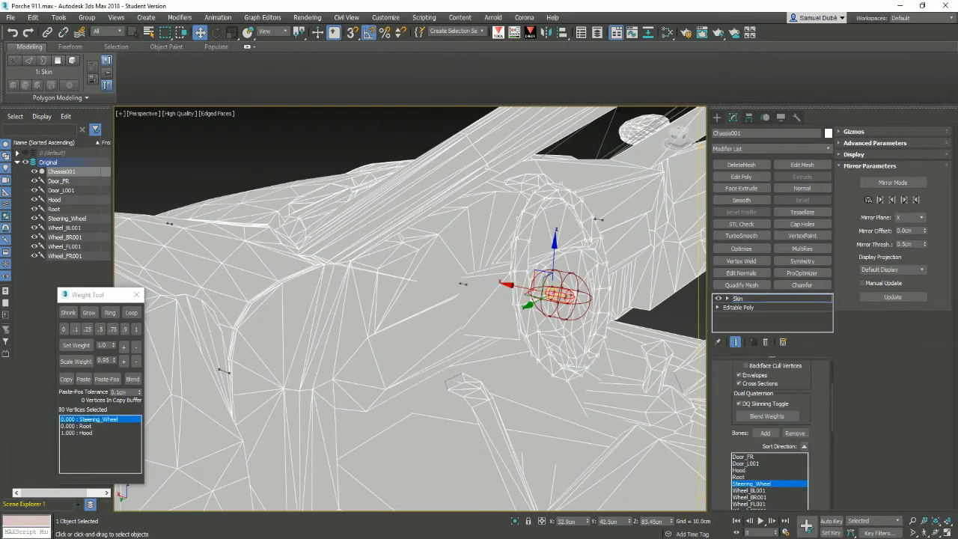
left_click_drag(579, 247, 681, 323)
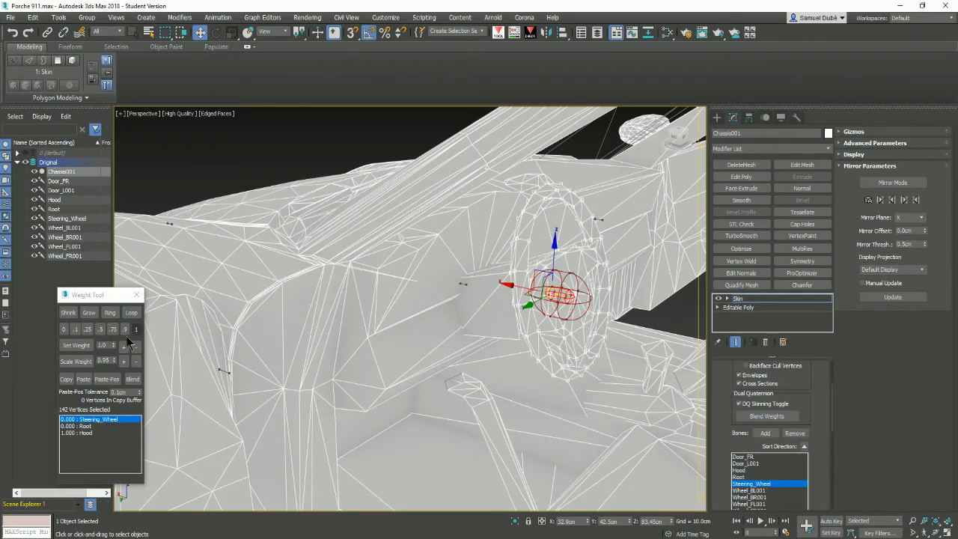
left_click(80, 349)
scroll(539, 355, "down", 6)
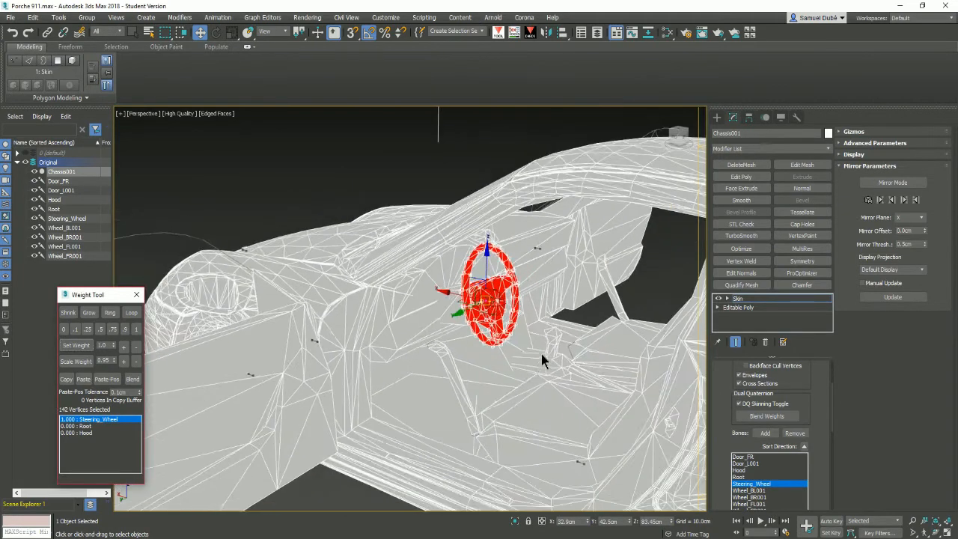
- Check the influence of each wheel bone on the car mesh, from Wheel_BL001 through Wheel_FR001
scroll(525, 330, "down", 4)
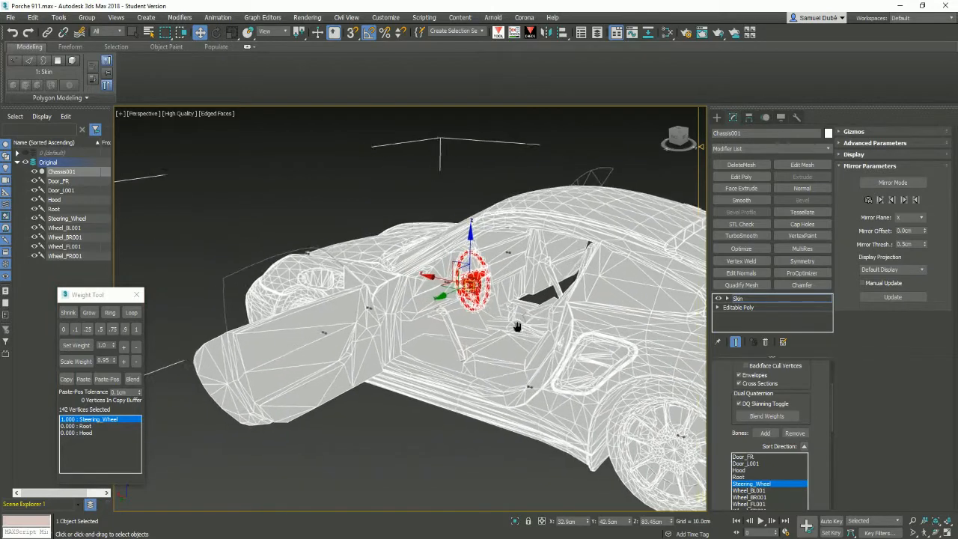
scroll(525, 329, "up", 5)
left_click(770, 490)
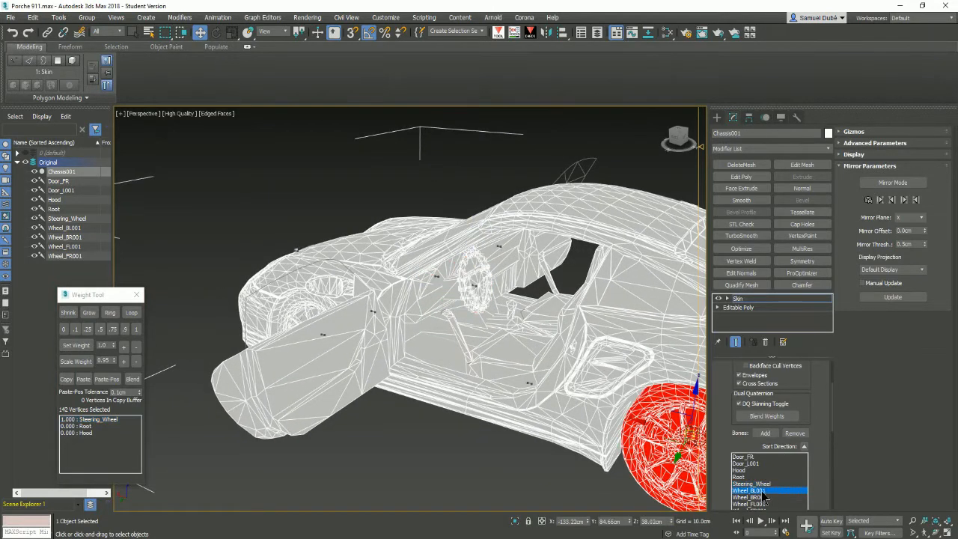
scroll(767, 490, "down", 1)
scroll(643, 460, "down", 3)
left_click(757, 481)
left_click(761, 488)
left_click(765, 495)
middle_click_drag(449, 351, 658, 336, "alt")
middle_click_drag(599, 344, 337, 340, "alt")
middle_click_drag(493, 341, 314, 359)
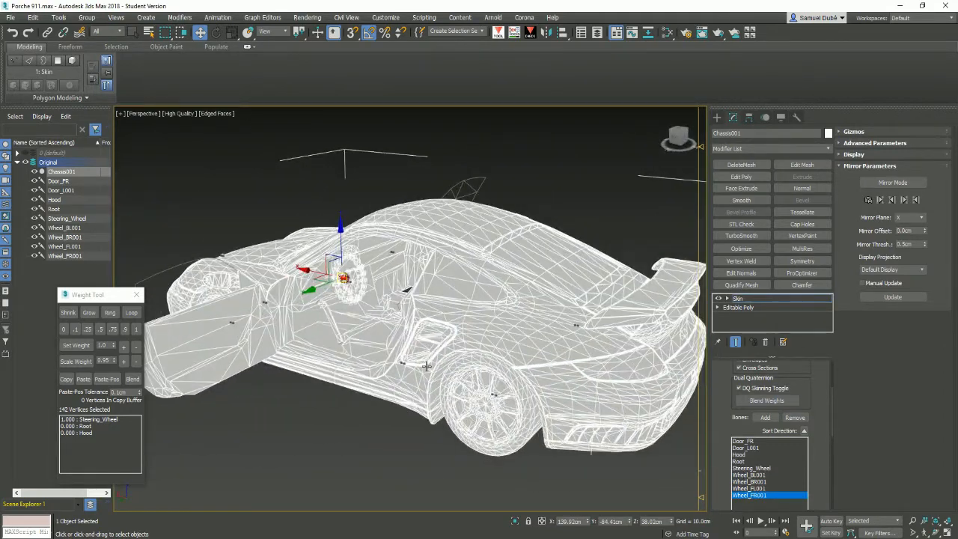
- Clear the vertex selection, leave Skin editing and turn off edged faces in the viewport
left_click(481, 252)
middle_click_drag(447, 268, 486, 274)
scroll(486, 275, "up", 2)
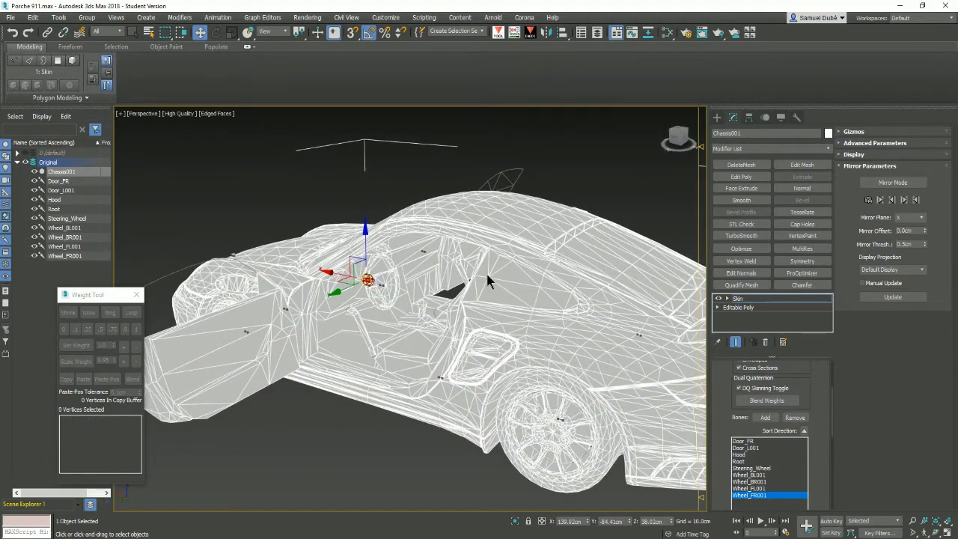
left_click(717, 118)
mouse_move(458, 243)
middle_mouse_down("alt")
mouse_move(599, 228)
mouse_move(213, 238)
middle_mouse_up("alt")
key("F4")
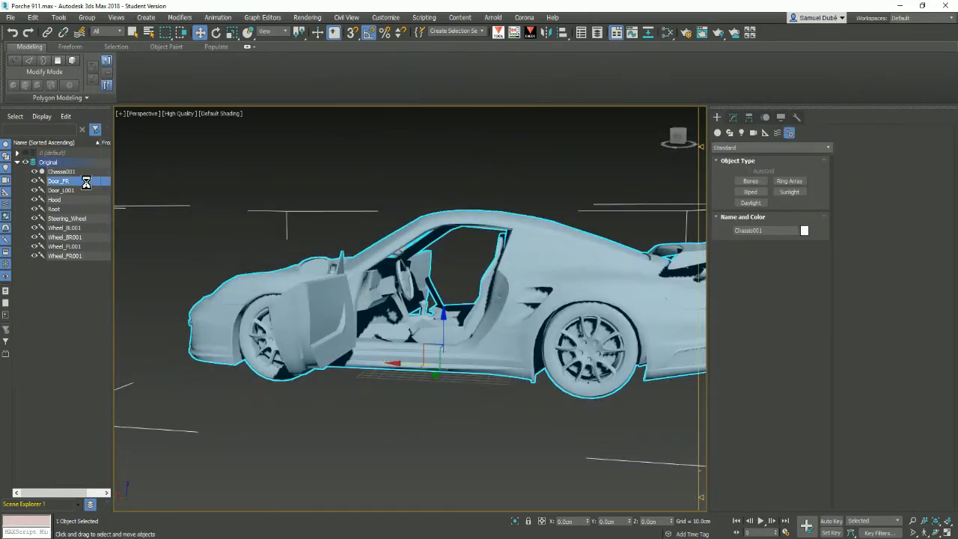
- Rotate the Door_FR bone about its vertical axis to test the skinned door's movement
left_click(86, 185)
middle_click_drag(449, 247, 458, 285, "alt")
key("e")
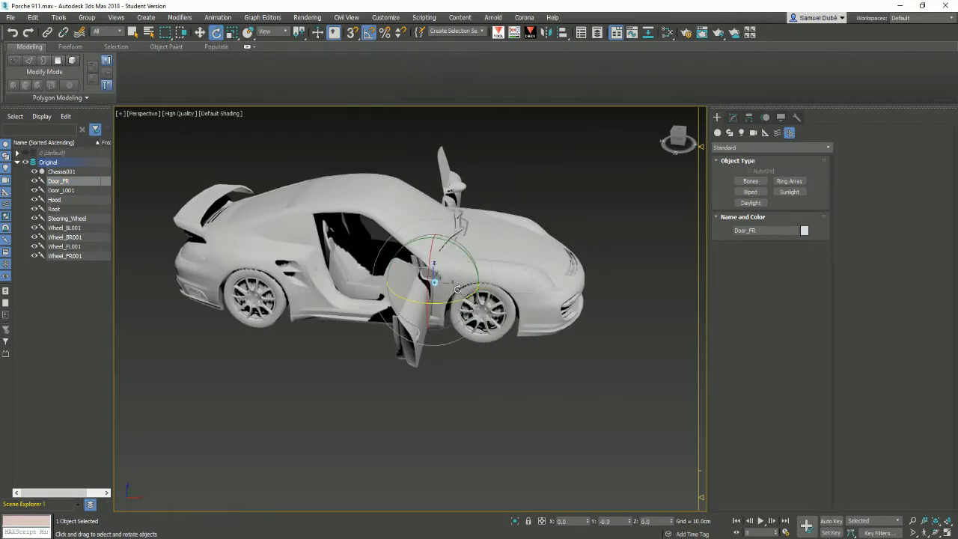
left_click_drag(458, 298, 536, 295)
- Select the car mesh together with all of its bones in the viewport
middle_click_drag(277, 213, 399, 266, "alt")
key("w")
left_click_drag(272, 117, 581, 370)
scroll(373, 298, "up", 5)
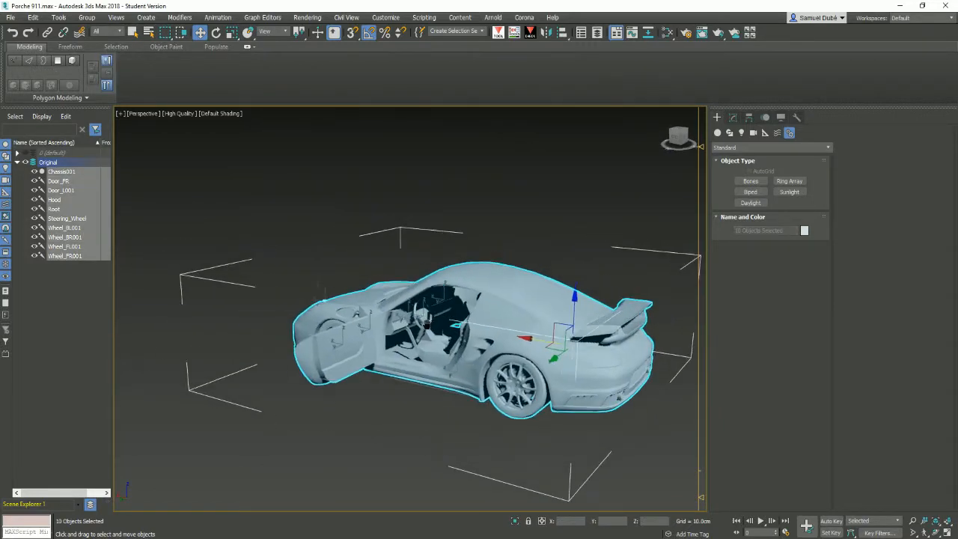
- Start exporting only the selected objects to the Desktop as an FBX file named TutorialRig2
left_click(10, 17)
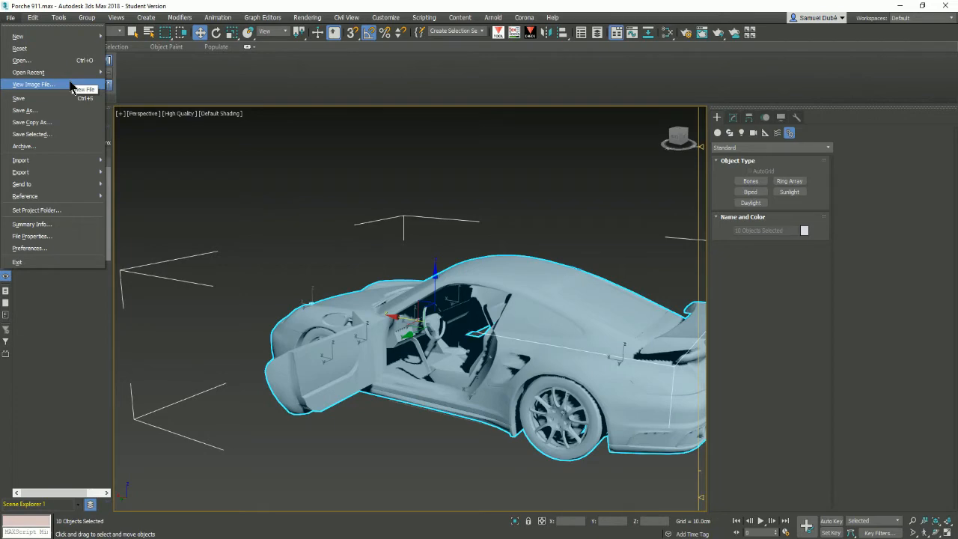
mouse_move(61, 177)
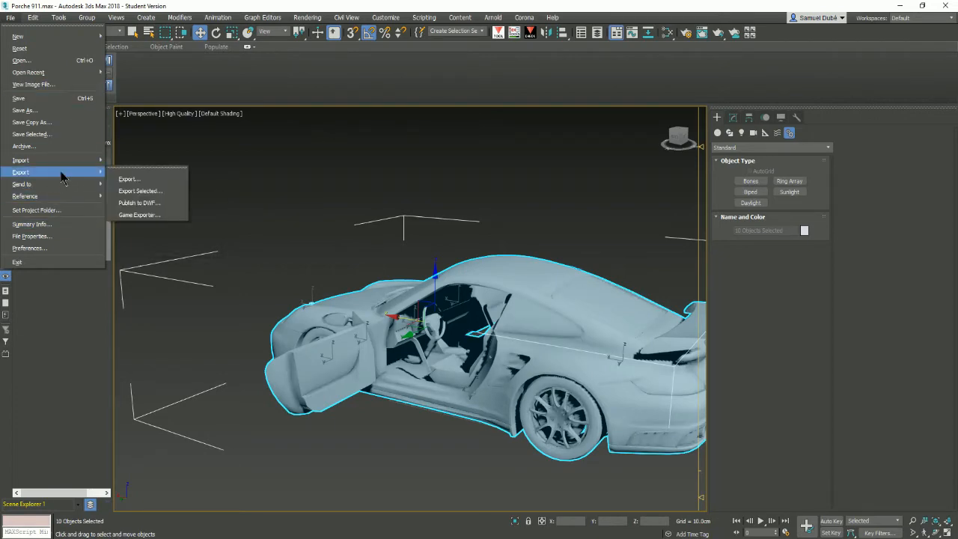
left_click(140, 191)
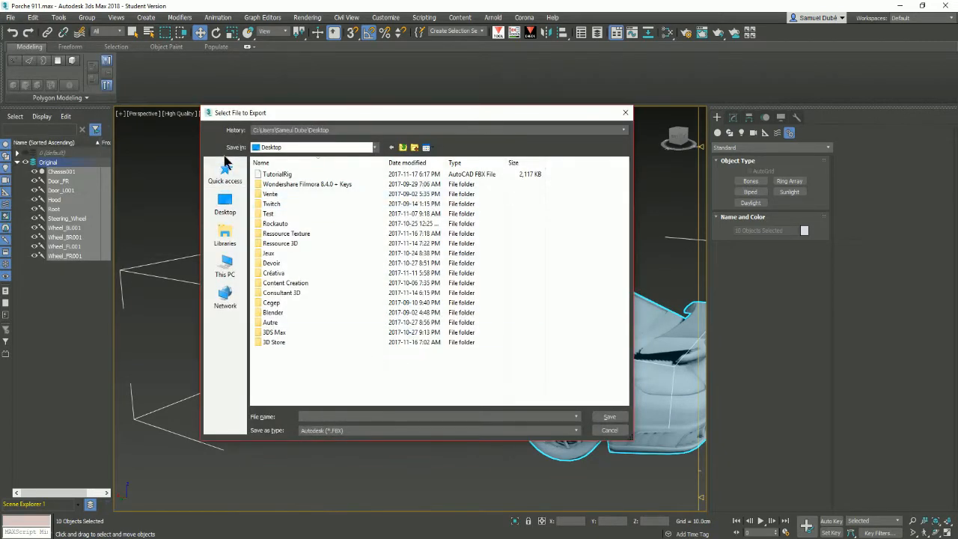
left_click(326, 417)
type("Tu")
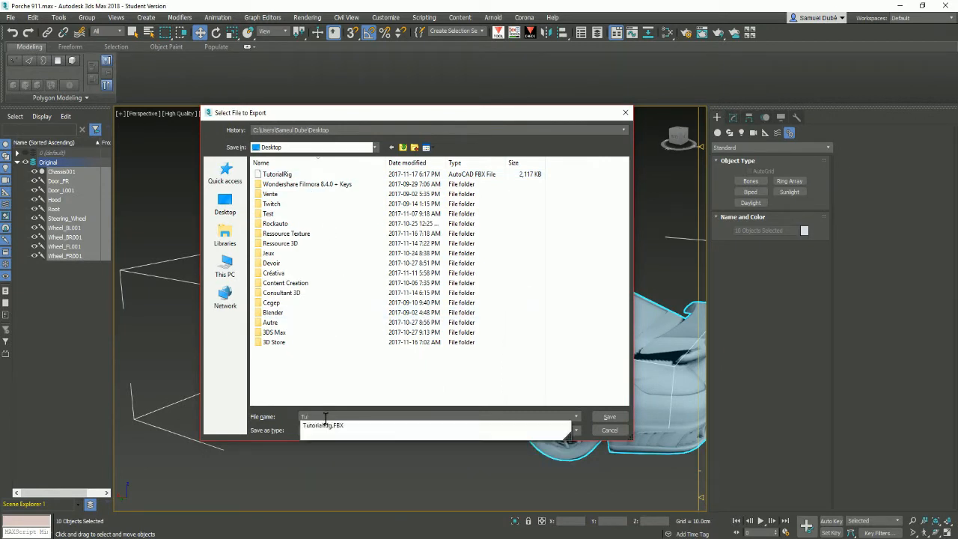
type("g2")
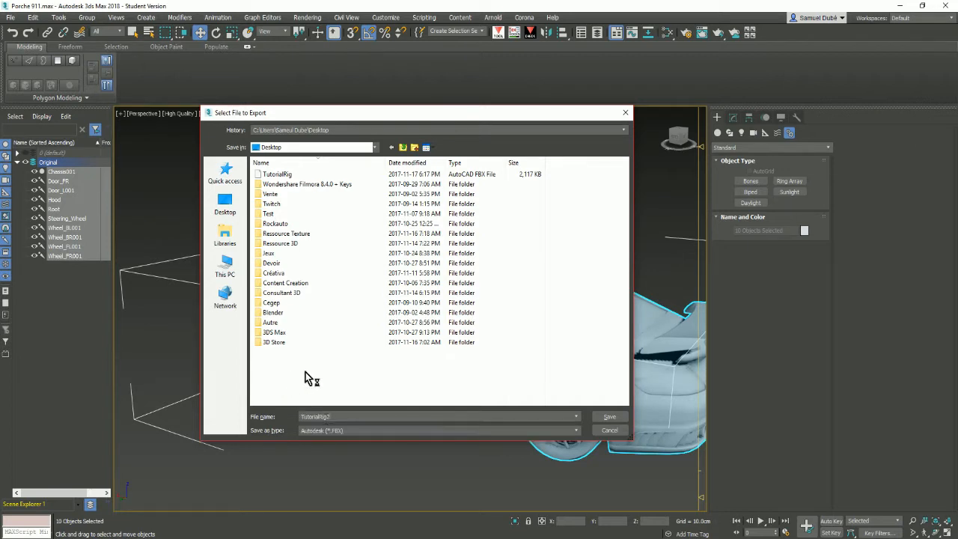
left_click(609, 419)
left_click(609, 417)
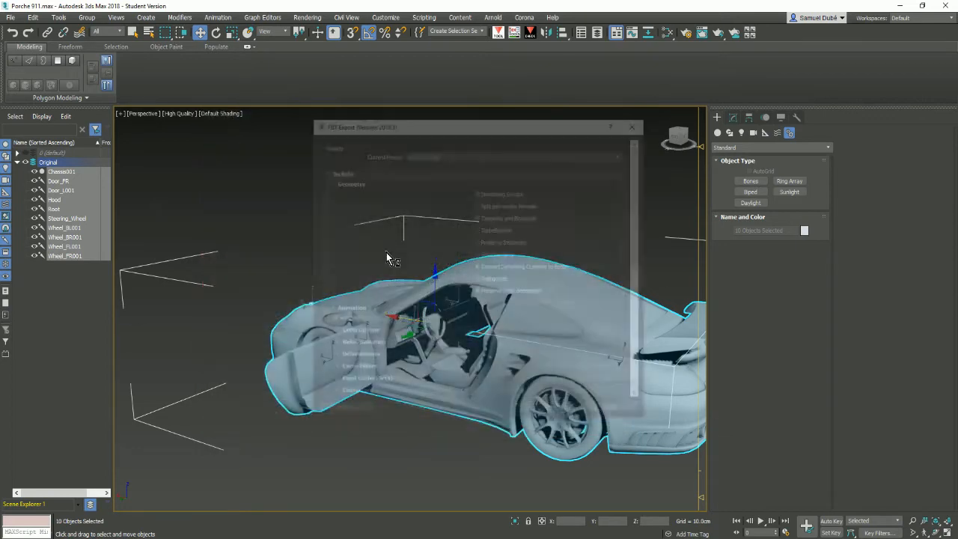
- Review the FBX export options, keep the up axis at Z-up and run the export
left_click_drag(640, 200, 639, 329)
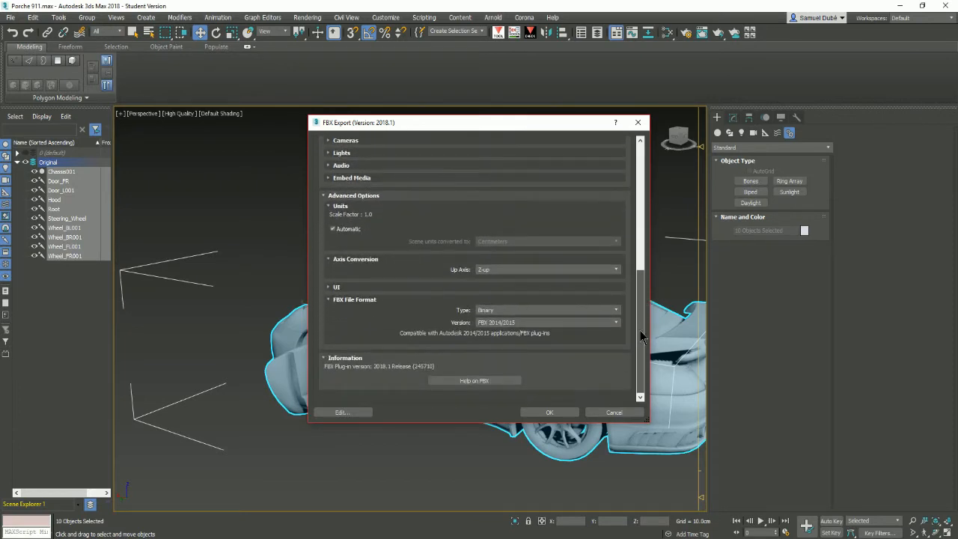
left_click(490, 269)
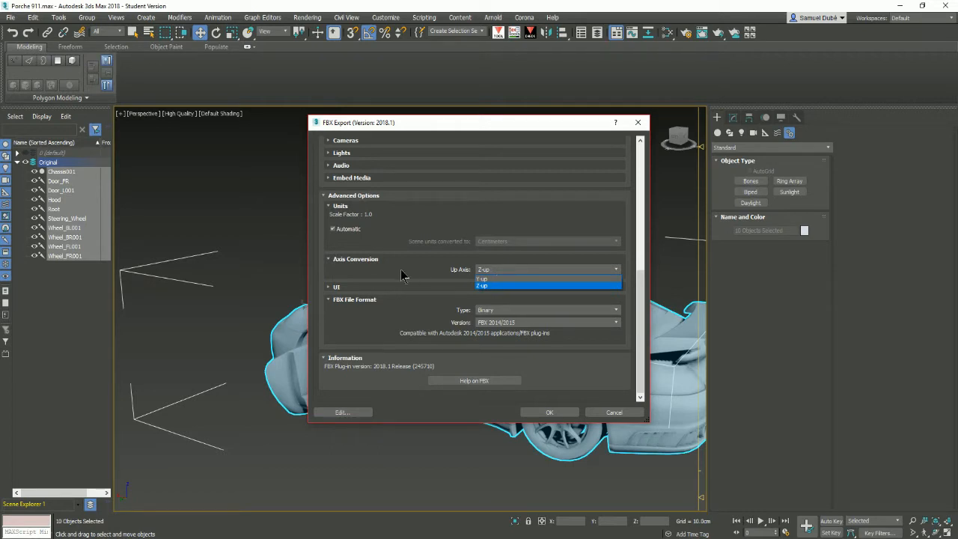
left_click(496, 291)
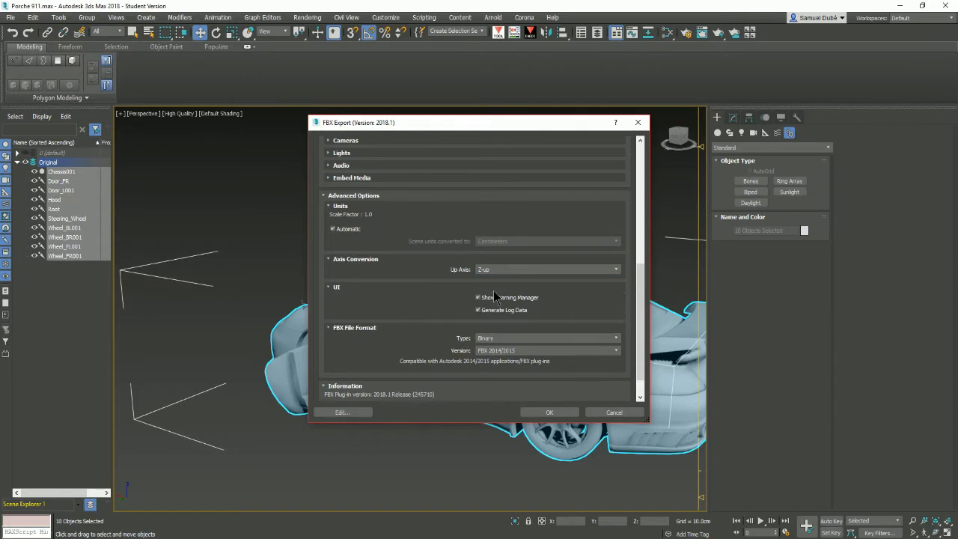
left_click(360, 288)
left_click_drag(641, 310, 632, 182)
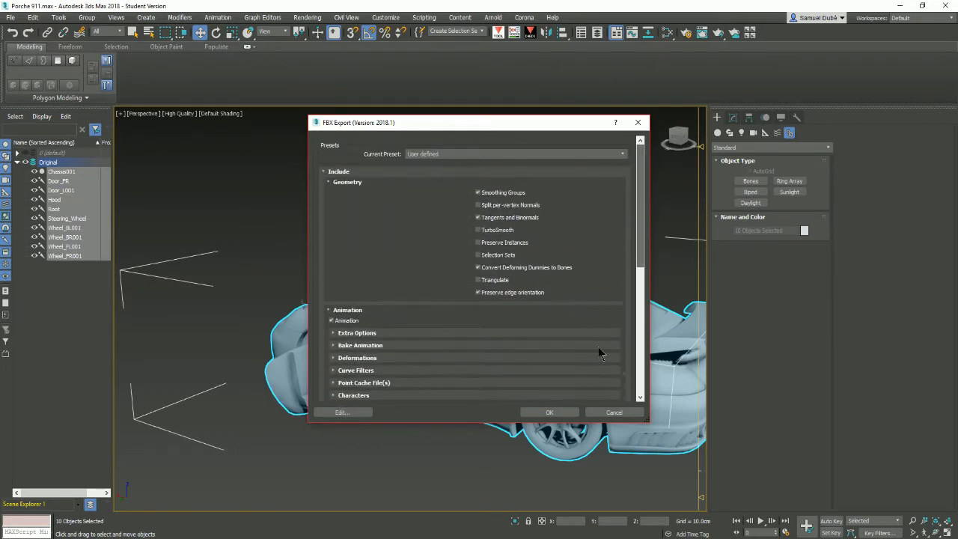
left_click(549, 412)
middle_click_drag(486, 407, 410, 403, "alt")
scroll(410, 403, "up", 2)
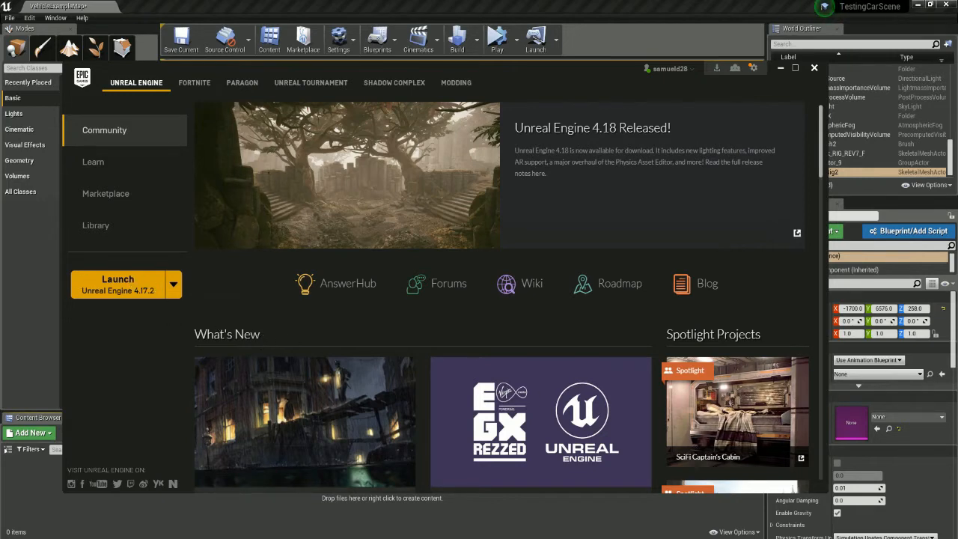
- Switch to the Unreal Project Browser and view the existing projects and the Vehicle template for new projects
mouse_move(526, 537)
left_click(608, 526)
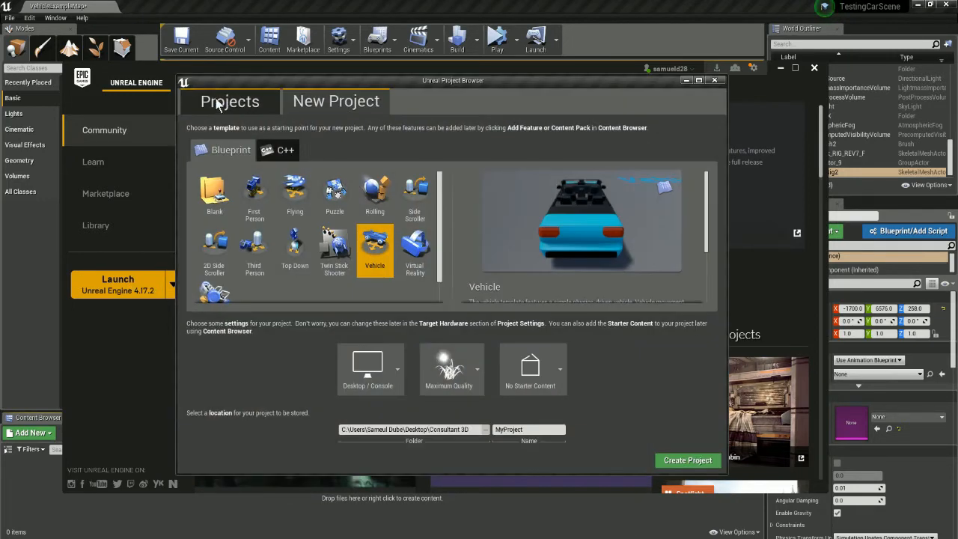
left_click(219, 103)
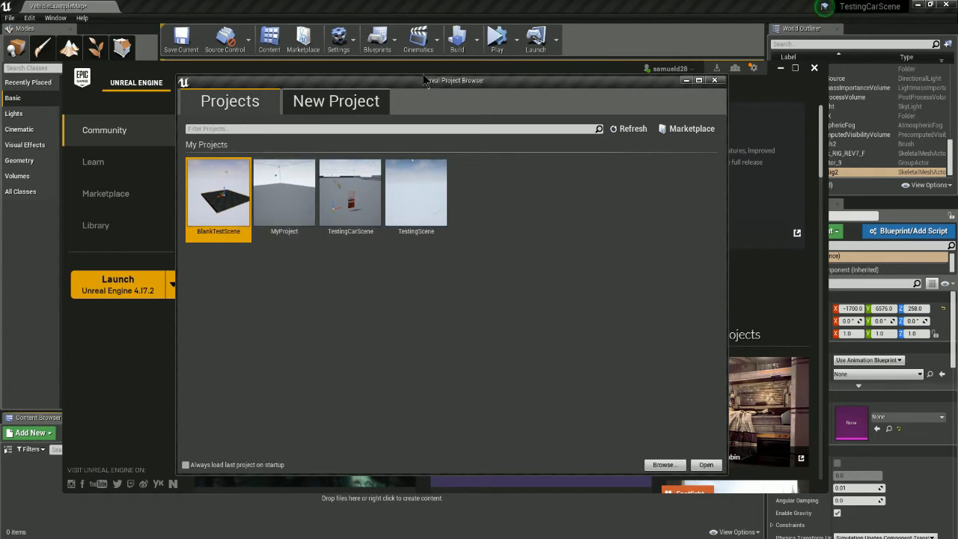
left_click_drag(423, 80, 425, 92)
left_click(336, 104)
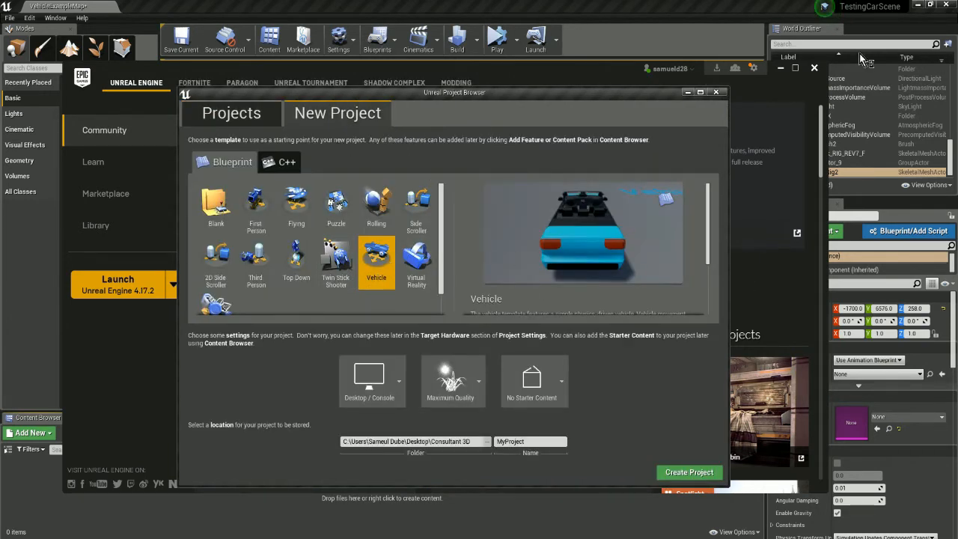
- Minimise the Epic Games Launcher and the Project Browser to return to the TestingCarScene level
left_click(780, 68)
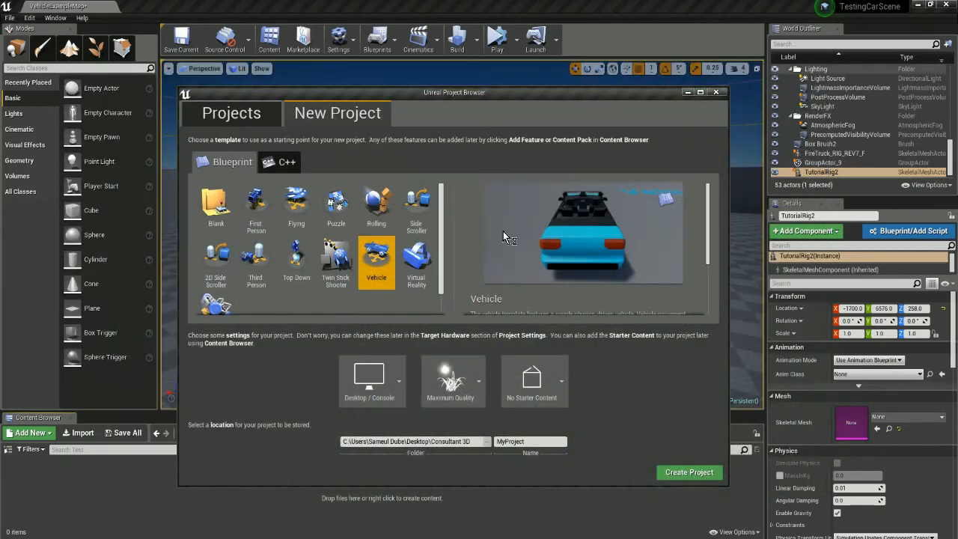
left_click(688, 92)
right_click_drag(466, 277, 475, 274)
mouse_move(420, 305)
right_mouse_down()
mouse_move(418, 296)
mouse_move(419, 305)
right_mouse_up()
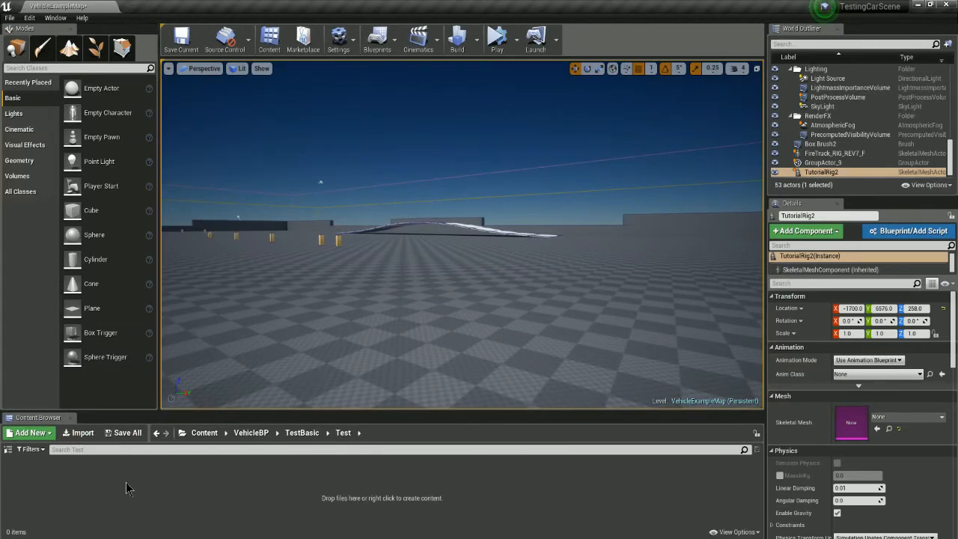
- Import TutorialRig2.FBX from the Desktop into the Test folder as a skeletal mesh without an existing skeleton
left_click(83, 434)
scroll(487, 320, "down", 3)
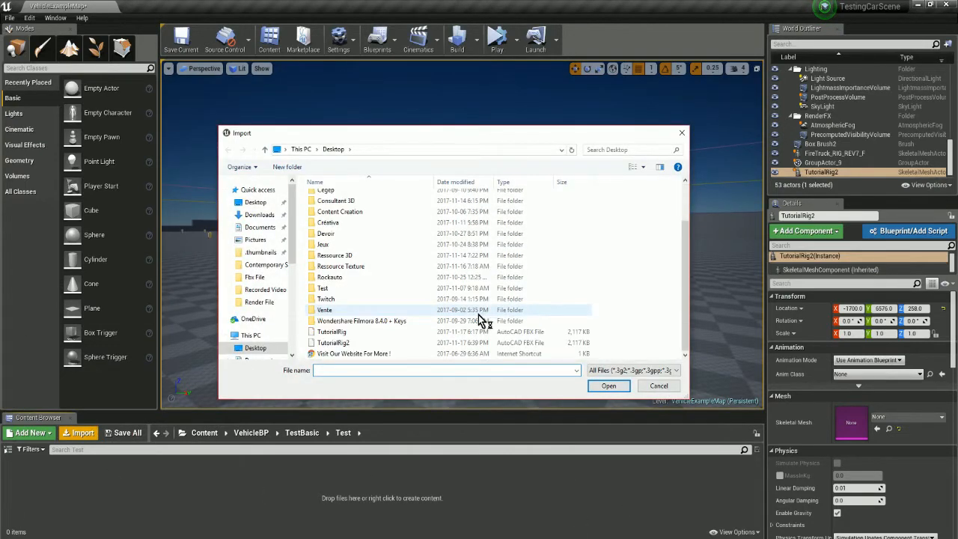
double_click(383, 346)
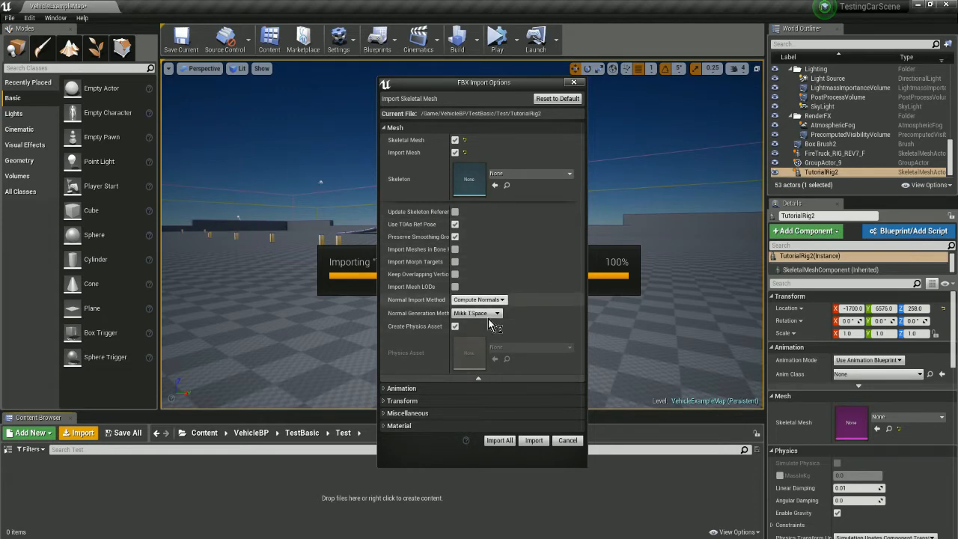
left_click(535, 441)
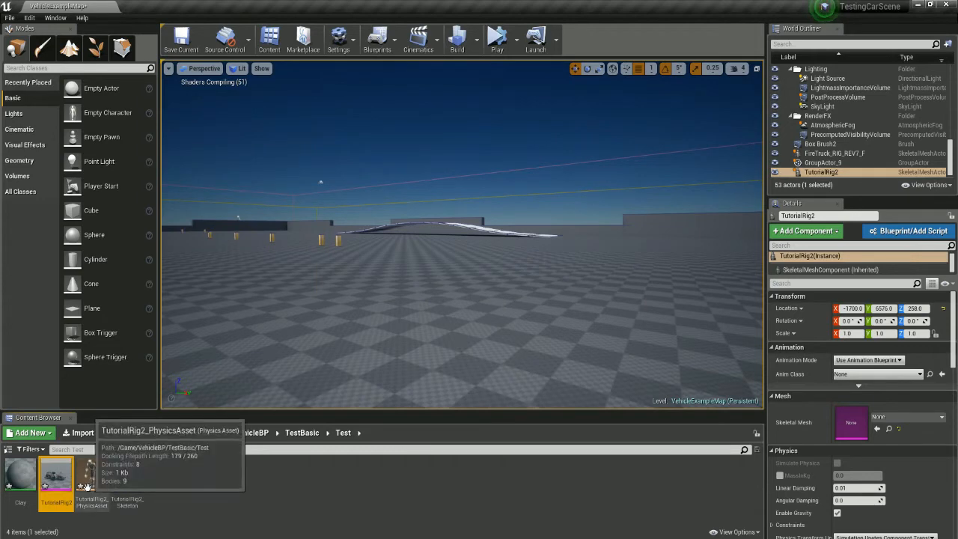
- Open the imported TutorialRig2 skeletal mesh, inspect the car and display its skeleton tree
double_click(72, 472)
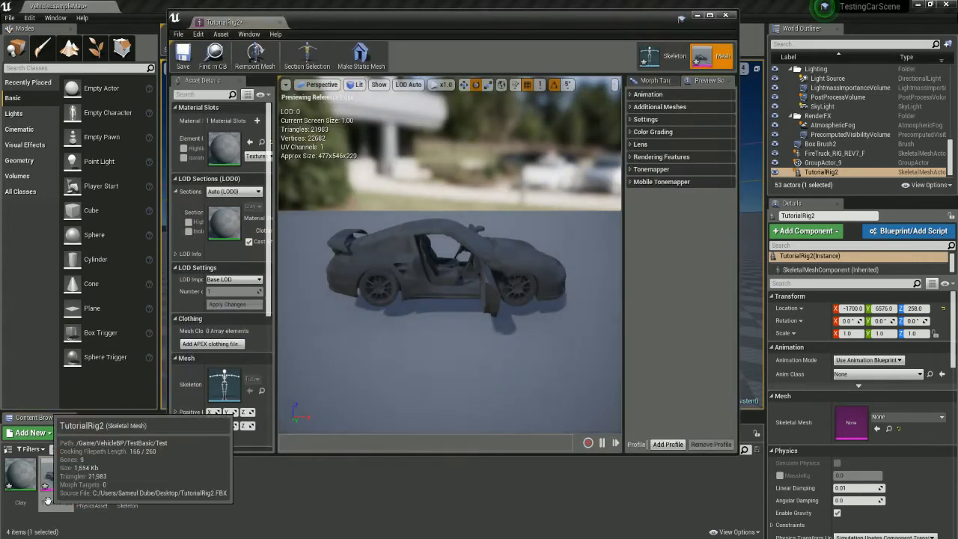
mouse_move(453, 299)
left_mouse_down("alt")
mouse_move(374, 314)
mouse_move(307, 348)
mouse_move(415, 284)
mouse_move(563, 302)
left_mouse_up("alt")
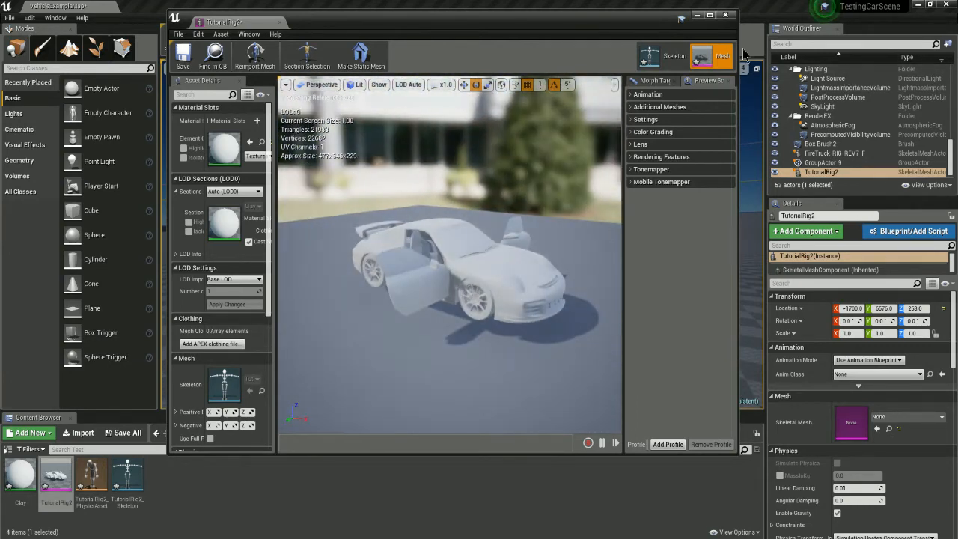
left_click(662, 60)
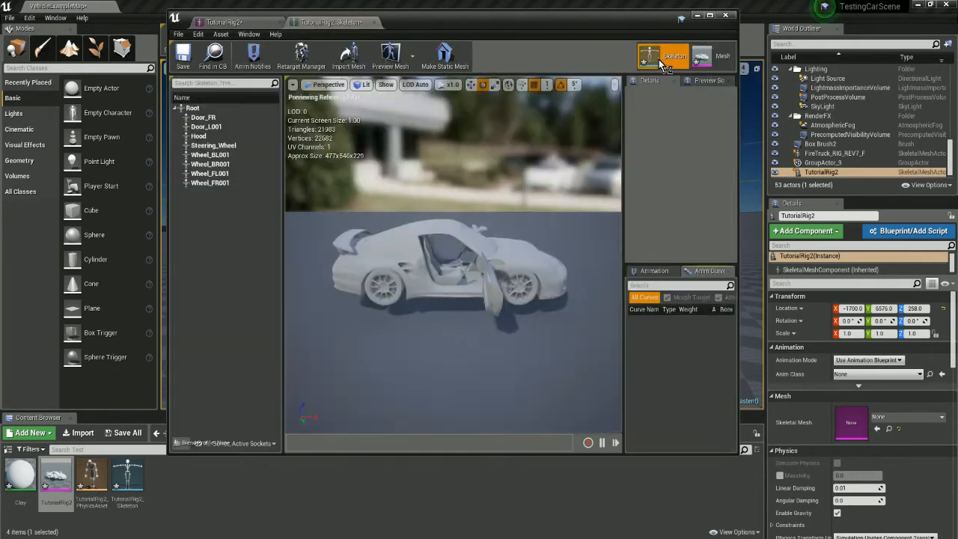
- Test the door by rotating the Door_FR bone in the skeleton preview, and undo the rotation
left_click(203, 117)
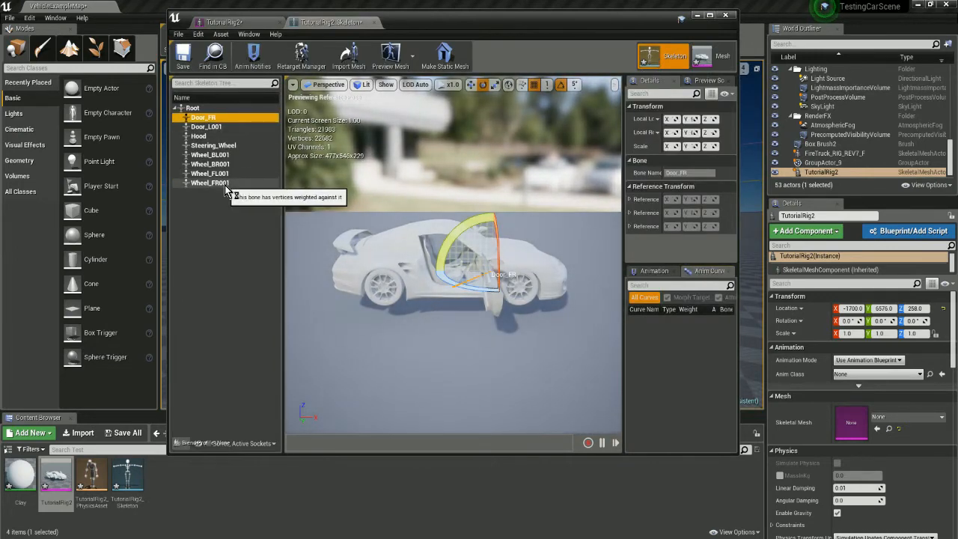
left_click_drag(597, 272, 524, 292, "alt")
left_click(528, 272)
left_click_drag(577, 244, 590, 207)
key("ctrl+z")
- Test the rig by moving the Root bone upward in the preview, inspect the car and close the skeleton editor
left_click(192, 108)
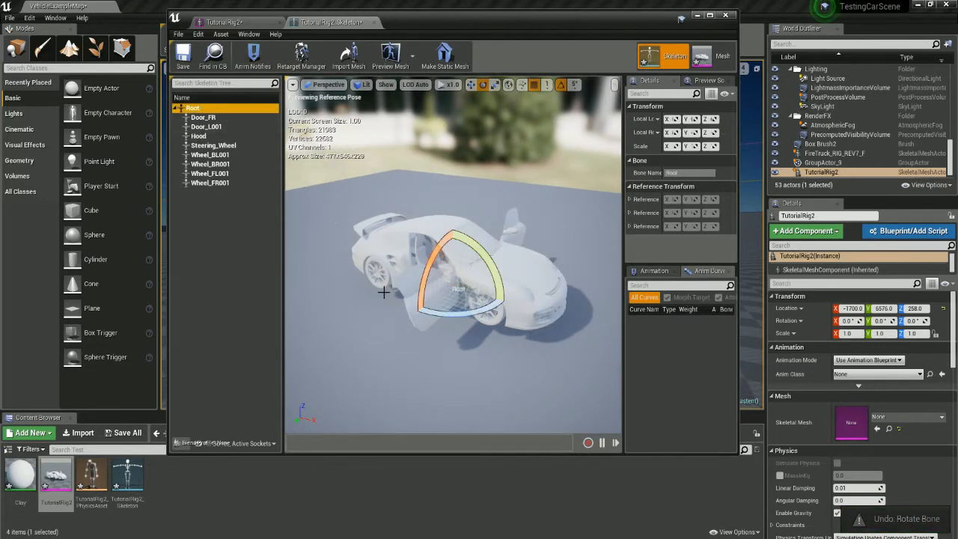
left_click_drag(377, 280, 329, 285, "alt")
key("w")
left_click_drag(454, 269, 467, 245)
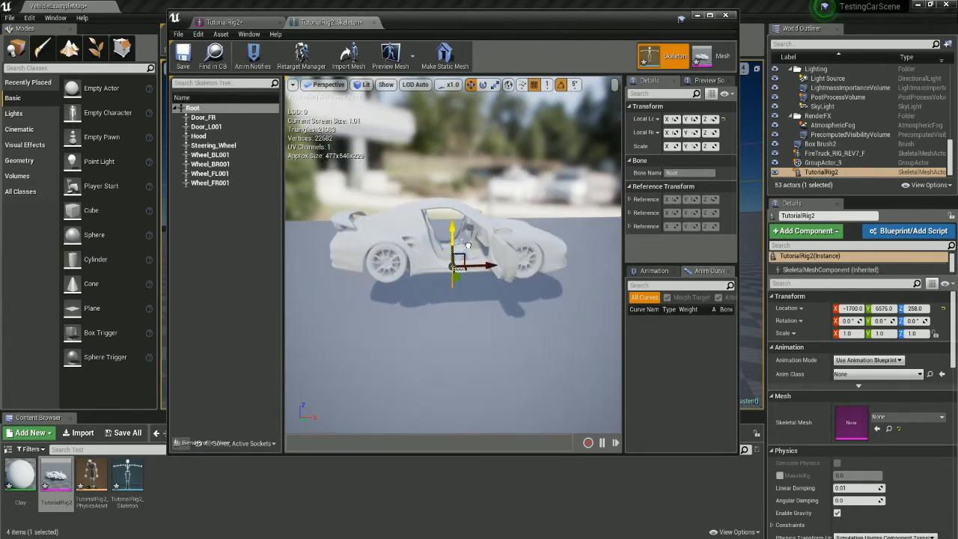
left_click(501, 260)
mouse_move(507, 319)
left_mouse_down("alt")
mouse_move(415, 348)
mouse_move(507, 321)
mouse_move(617, 326)
mouse_move(502, 336)
left_mouse_up("alt")
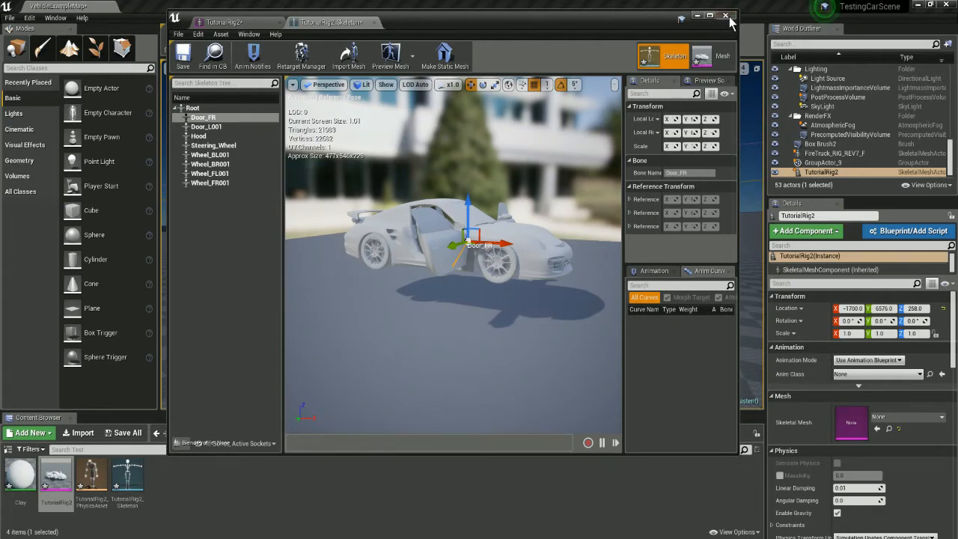
left_click(724, 15)
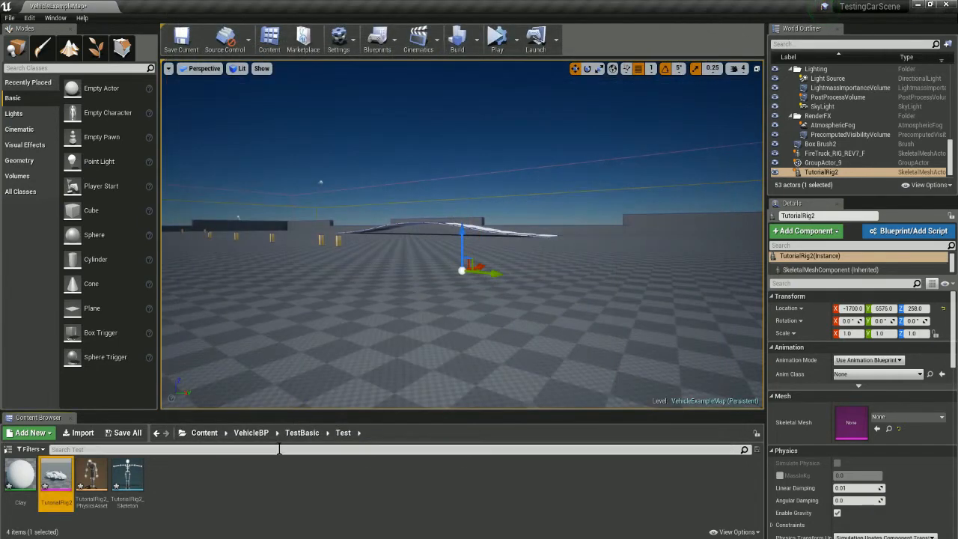
- Open TutorialRig2_PhysicsAsset and examine how the collision bodies fit around the car's wheels, doors and chassis
double_click(91, 476)
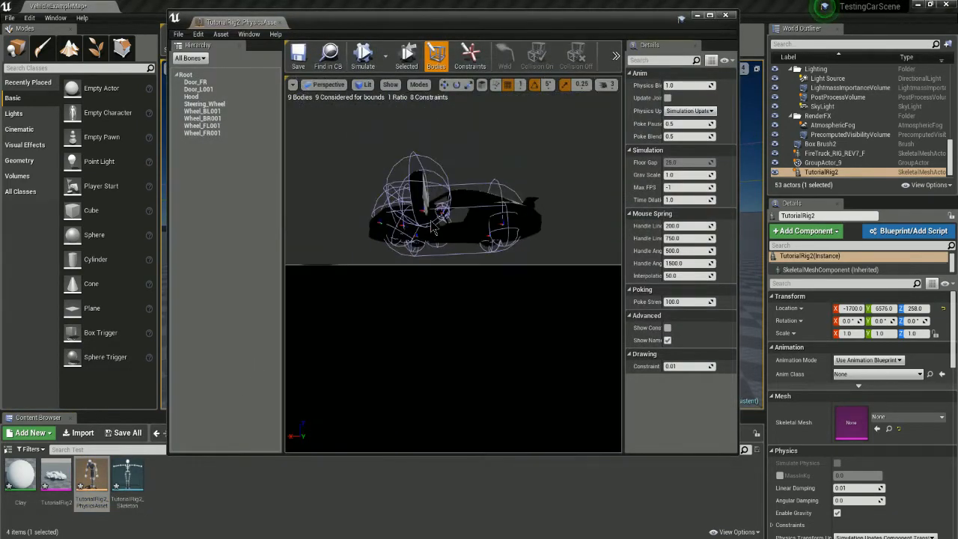
left_click_drag(454, 300, 473, 268)
left_click_drag(466, 230, 509, 225, "alt")
scroll(449, 225, "up", 8)
left_click_drag(373, 206, 415, 289, "alt")
scroll(415, 289, "down", 5)
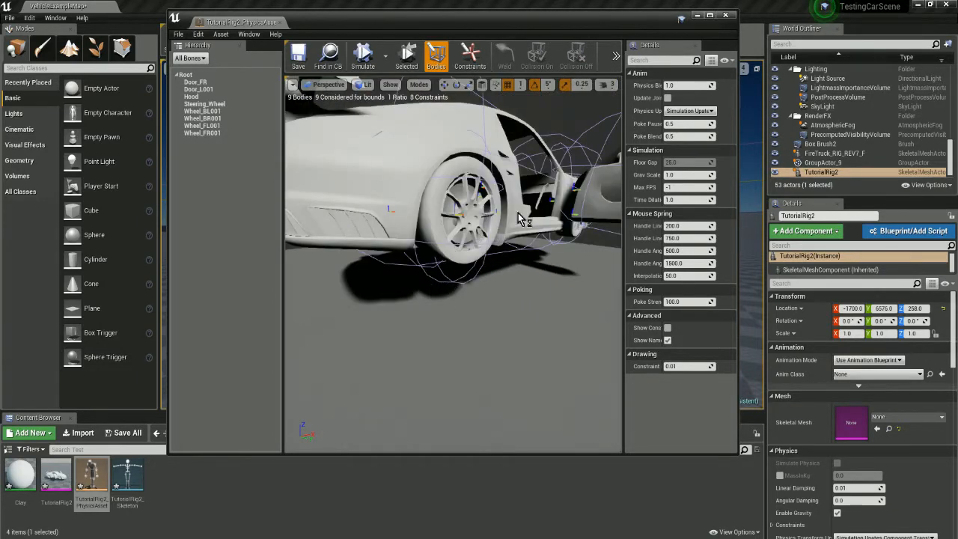
left_click_drag(477, 287, 426, 266, "alt")
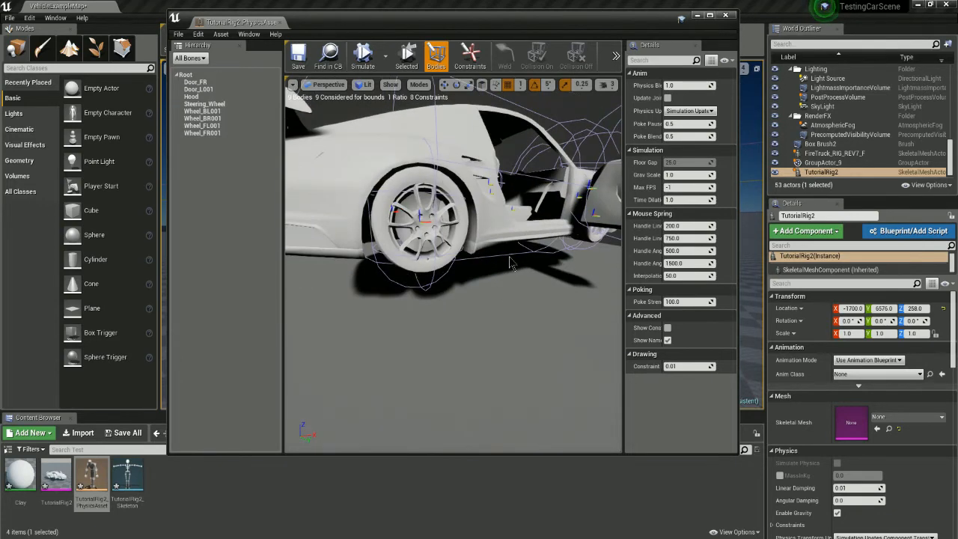
left_click_drag(530, 252, 523, 288, "alt")
scroll(571, 246, "down", 5)
left_click_drag(448, 254, 329, 251, "alt")
left_click_drag(416, 249, 532, 252, "alt")
left_click_drag(479, 227, 414, 224, "alt")
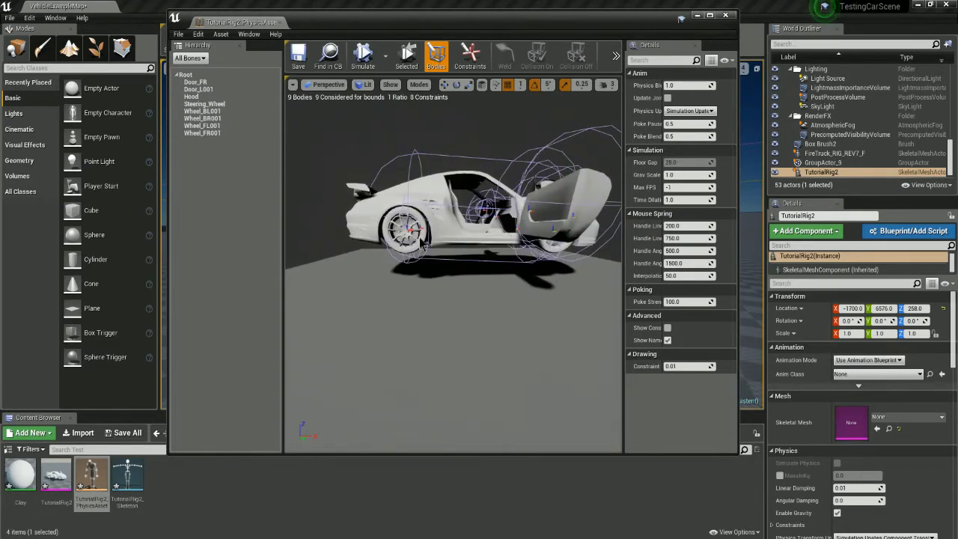
left_click_drag(416, 263, 521, 261, "alt")
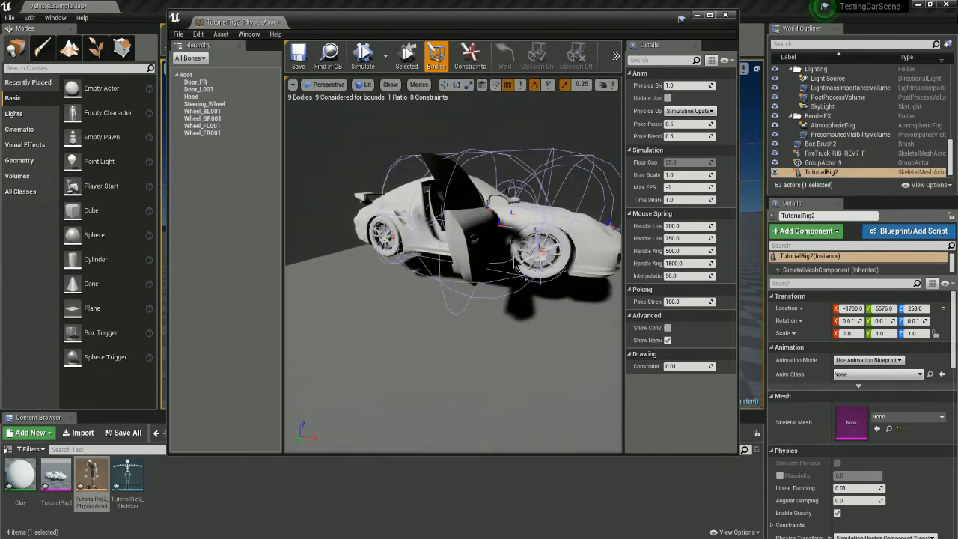
- Delete the collision bodies of all bones from Root to Wheel_FR001 in the physics asset
left_click(203, 133)
left_click(209, 82, "shift")
right_click(207, 135)
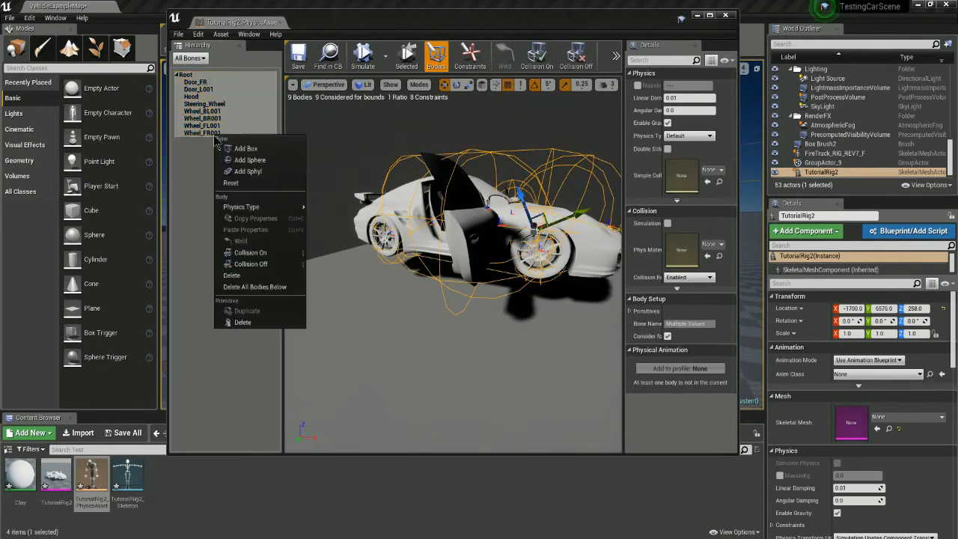
left_click(283, 318)
- Add a new box collision body to the Root bone in the physics asset
left_click(203, 76)
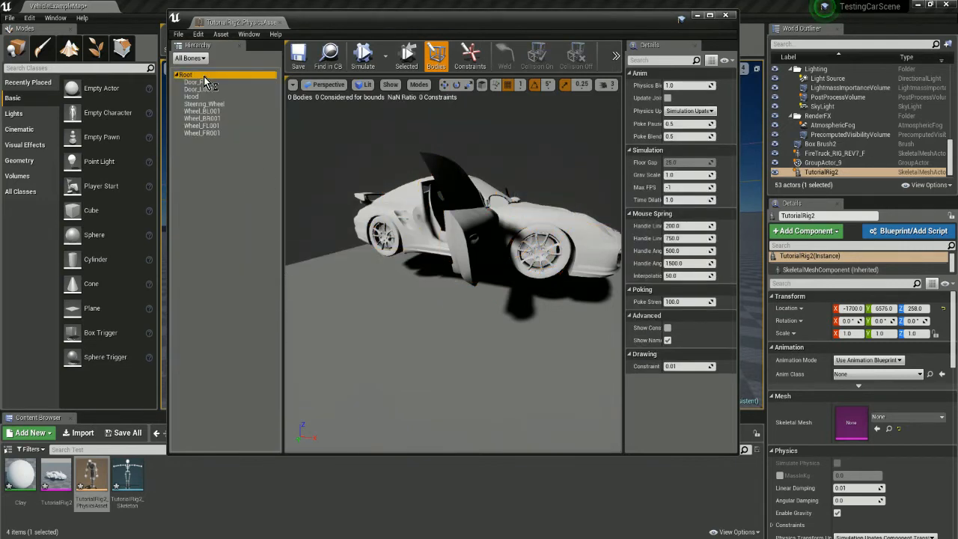
right_click(203, 76)
left_click(251, 88)
left_click(511, 251)
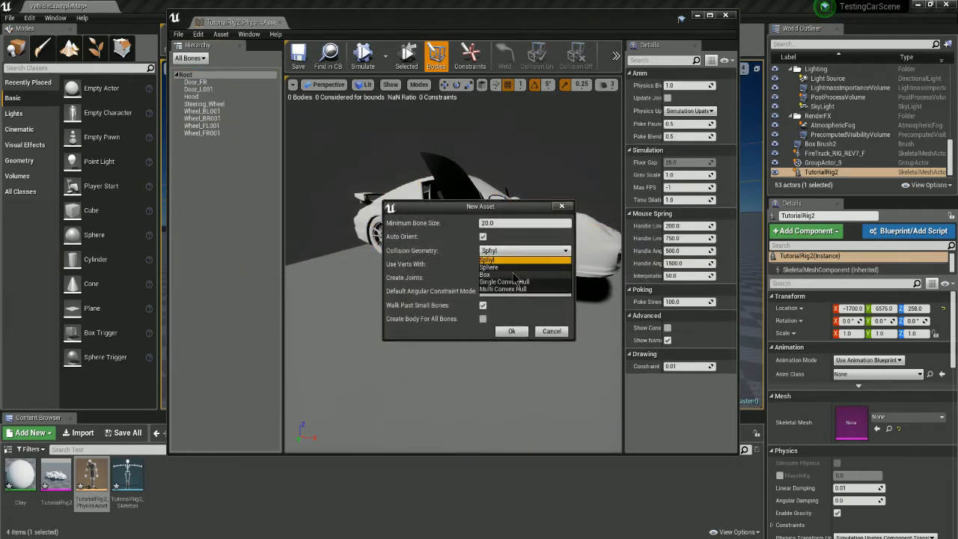
left_click(512, 263)
left_click(511, 331)
left_click_drag(497, 313, 504, 170)
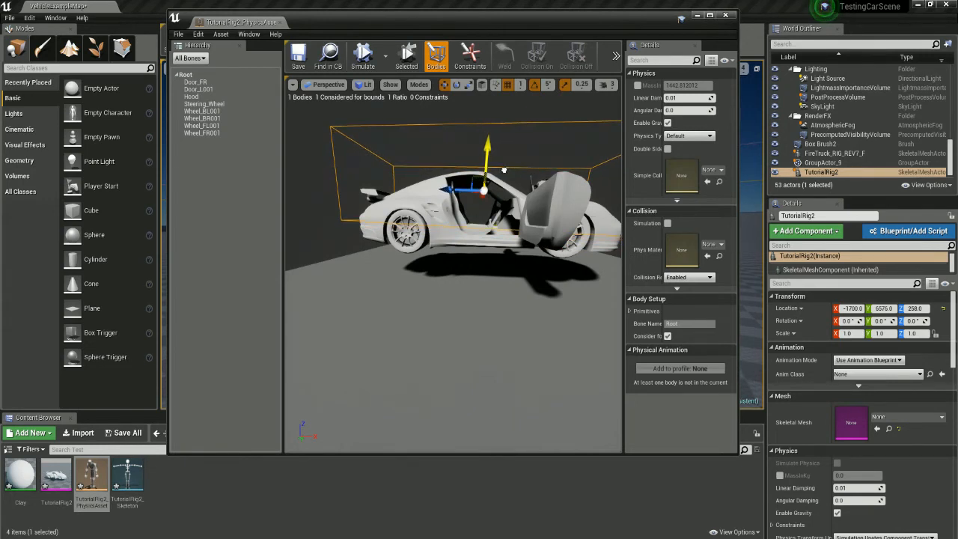
- Add sphere collision bodies to the four wheel bones, Wheel_BL001 to Wheel_FR001, check their fit and close the physics asset
left_click(218, 129)
right_click(221, 135)
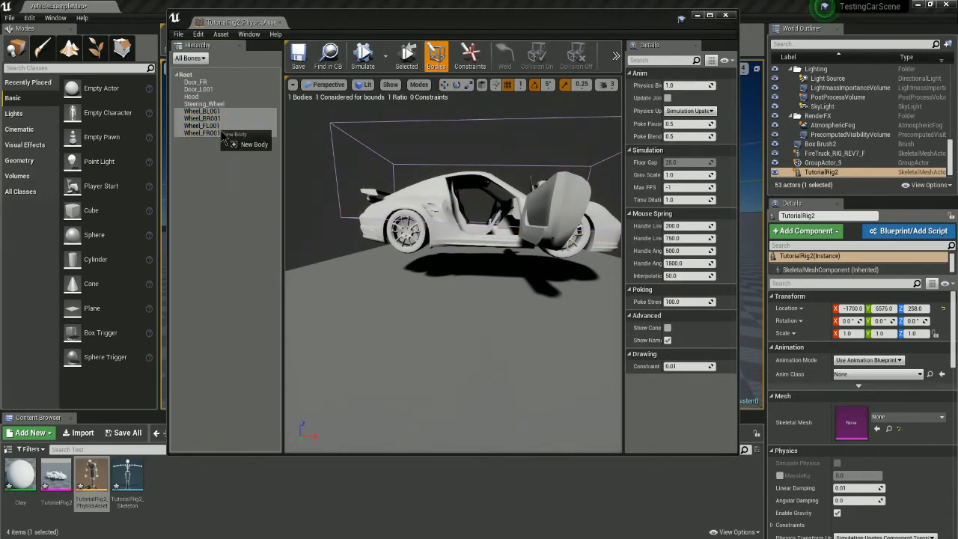
left_click(250, 148)
left_click_drag(521, 211, 456, 213)
left_click(459, 252)
left_click(447, 268)
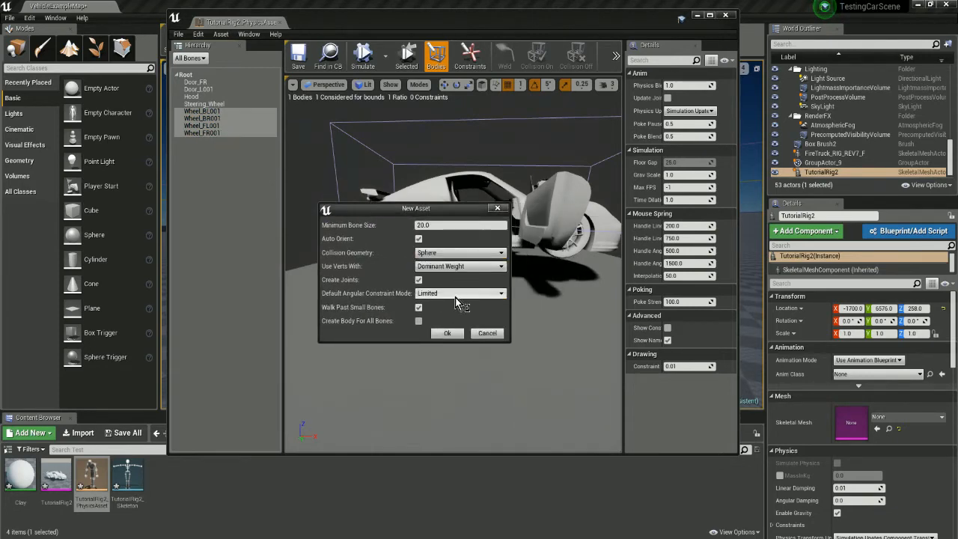
left_click(448, 336)
left_click_drag(444, 265, 464, 242, "alt")
scroll(464, 241, "up", 4)
scroll(464, 242, "down", 7)
scroll(469, 239, "up", 5)
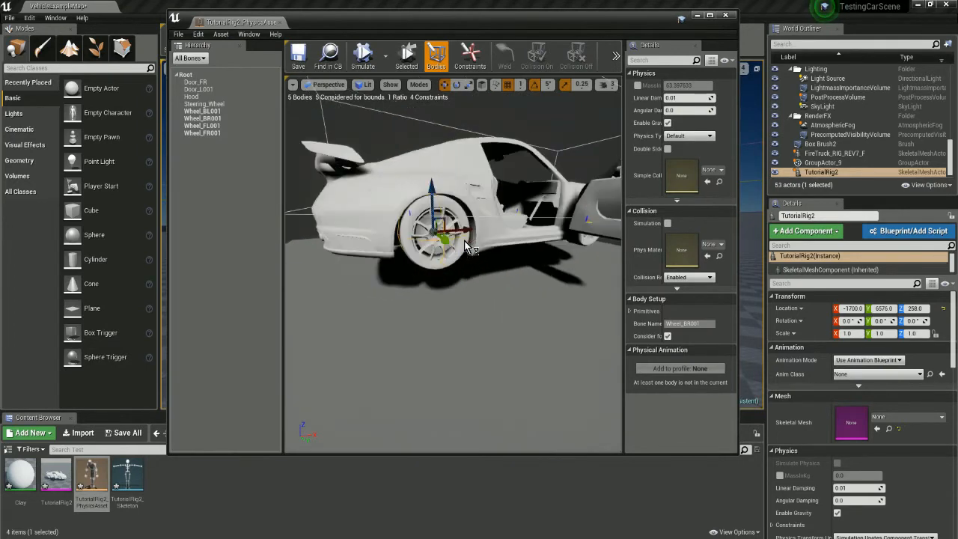
left_click(725, 15)
- Create a Blueprint class with VehicleWheel as its parent in the Test folder and name it Front
left_click(171, 487)
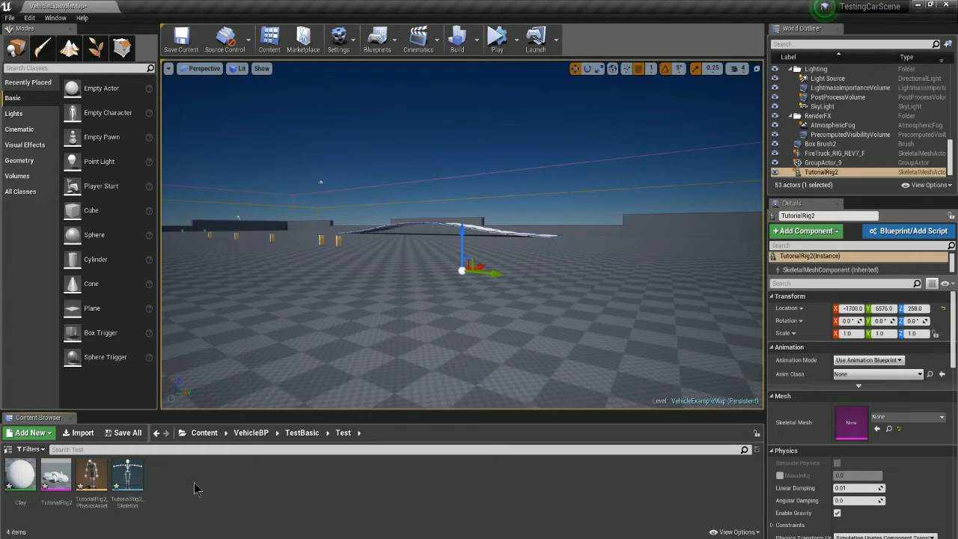
right_click(162, 462)
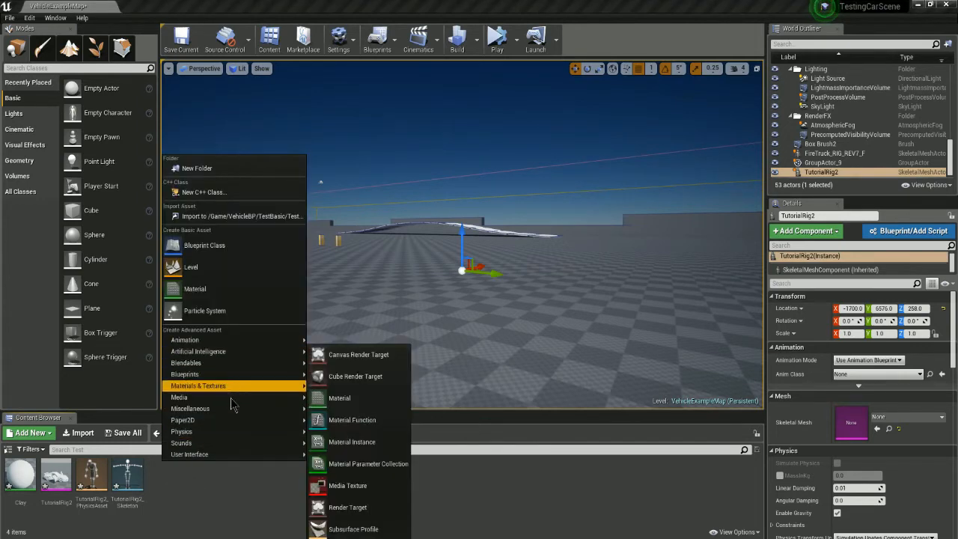
left_click(260, 252)
type("whwee")
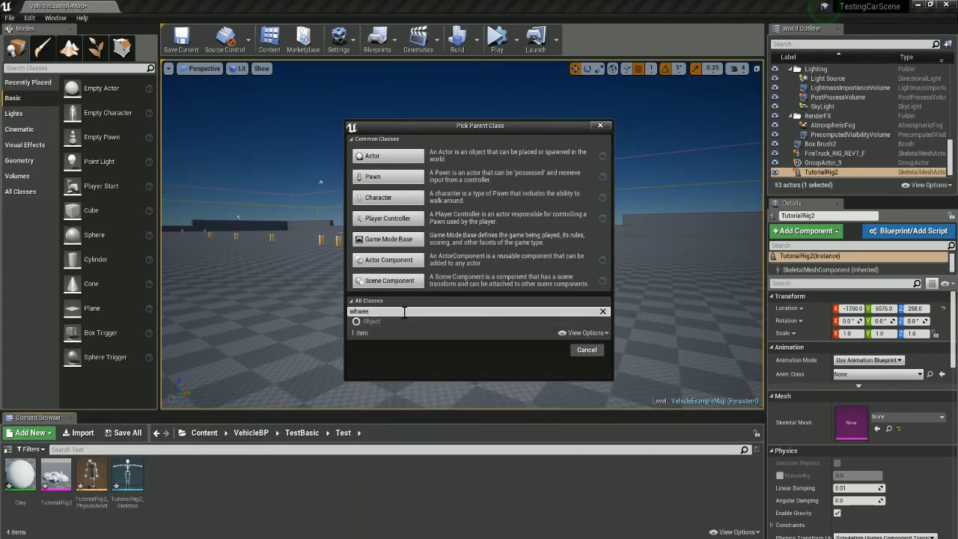
key("BackSpace")
type("ee")
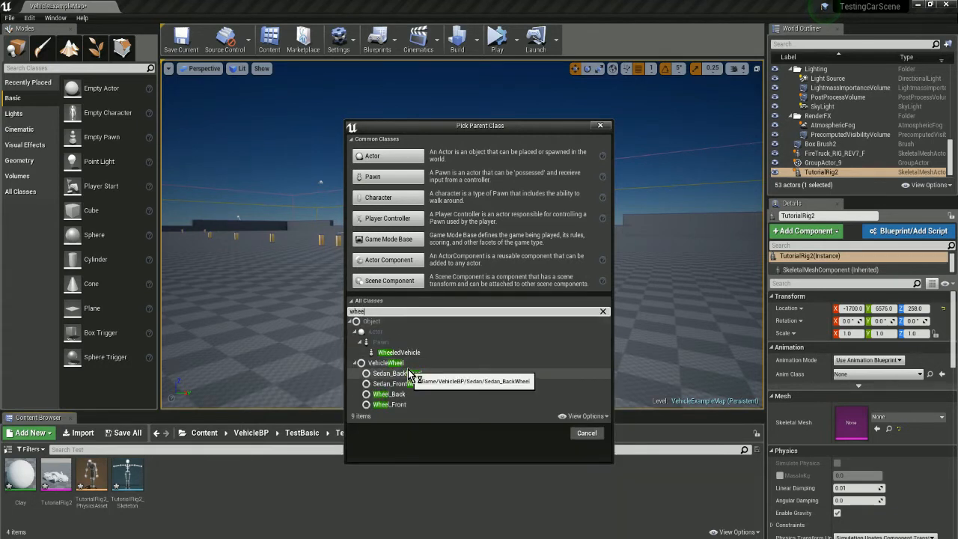
left_click(408, 363)
left_click(544, 330)
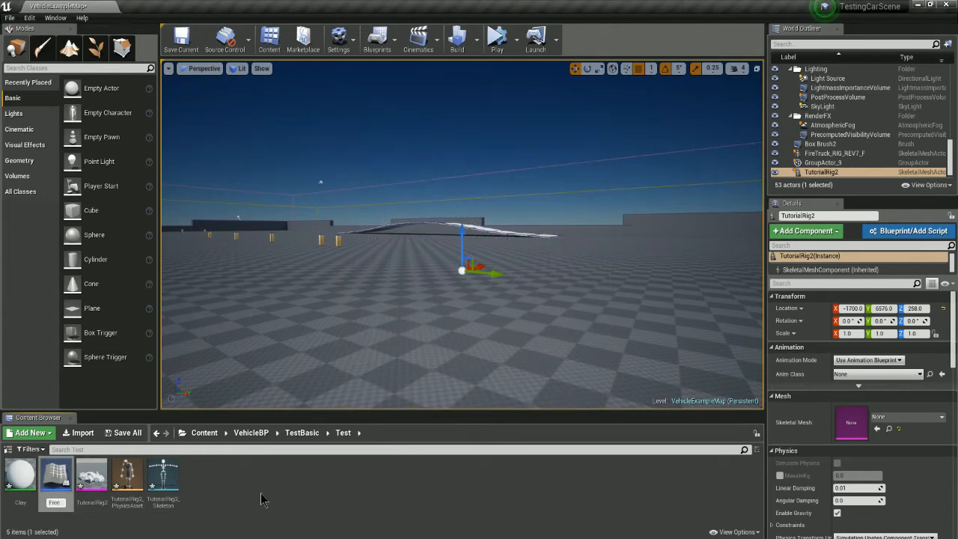
type("Front")
key("Return")
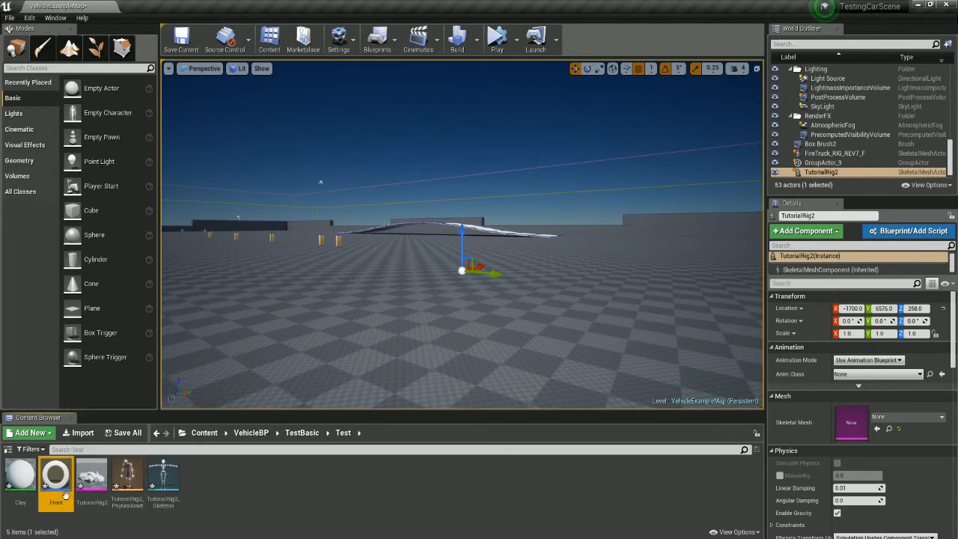
right_click(223, 486)
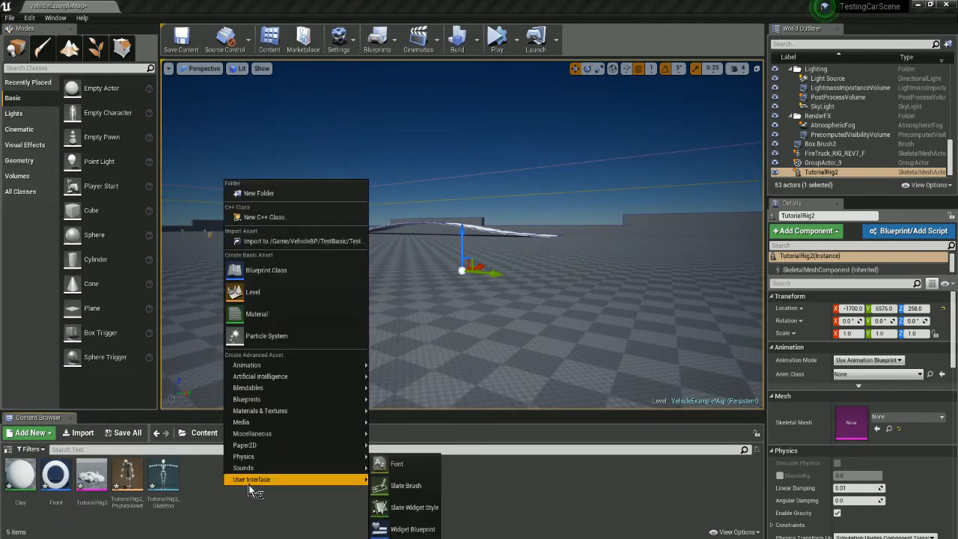
left_click(280, 274)
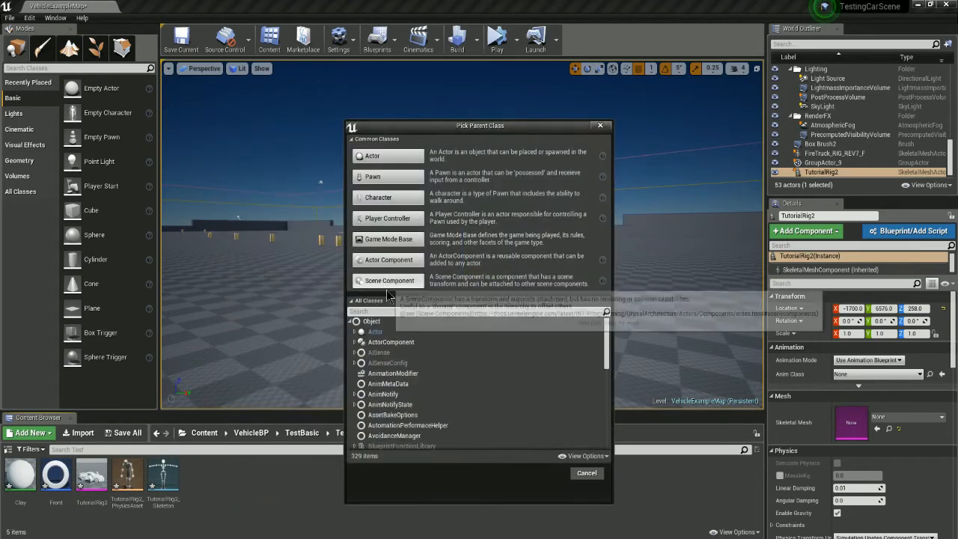
left_click(587, 472)
- Create a data asset of the TireConfig class in the Test folder and name it Tire
left_click(30, 432)
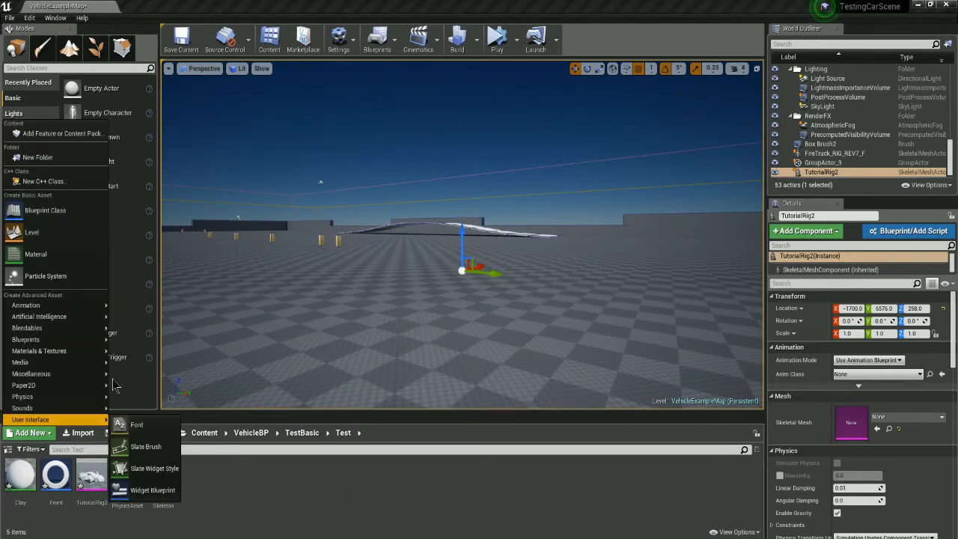
mouse_move(61, 376)
left_click(144, 163)
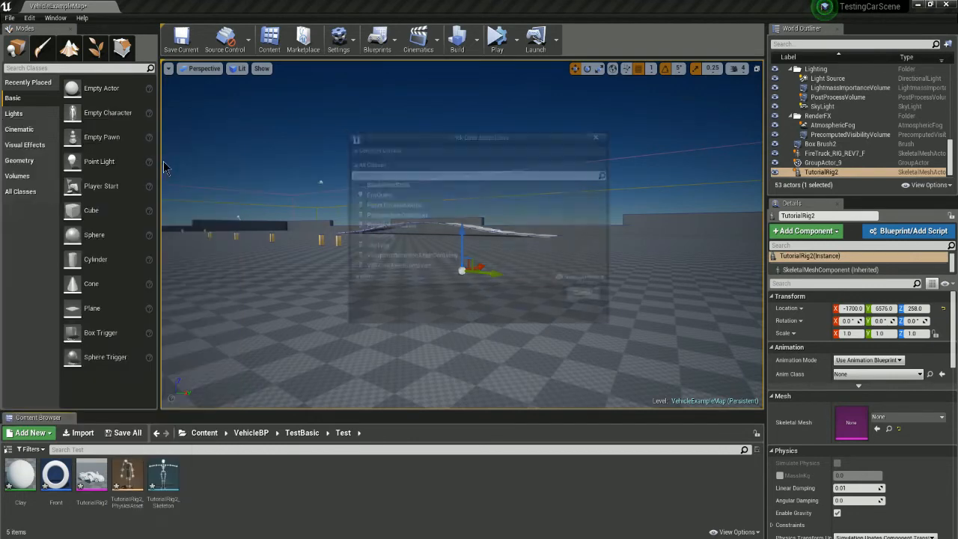
type("tire")
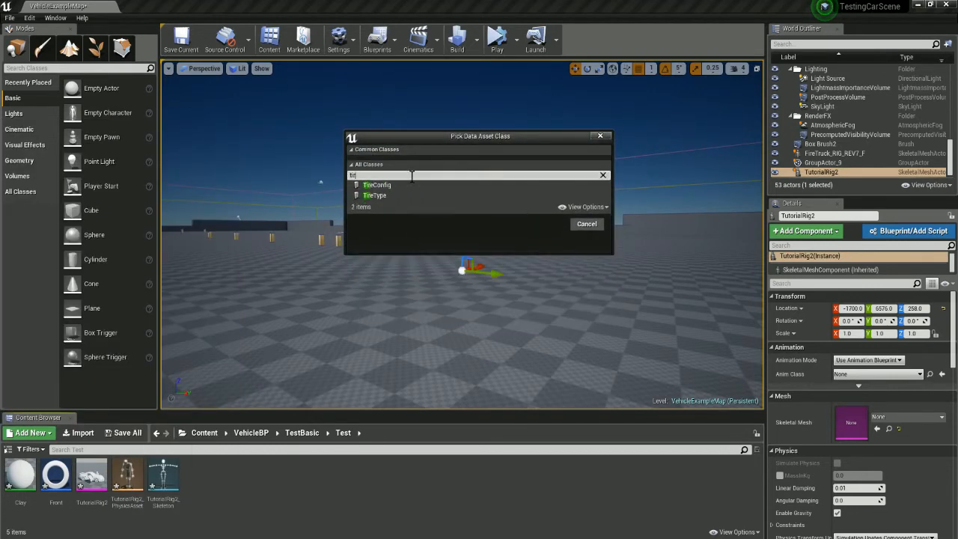
left_click(401, 186)
left_click(546, 223)
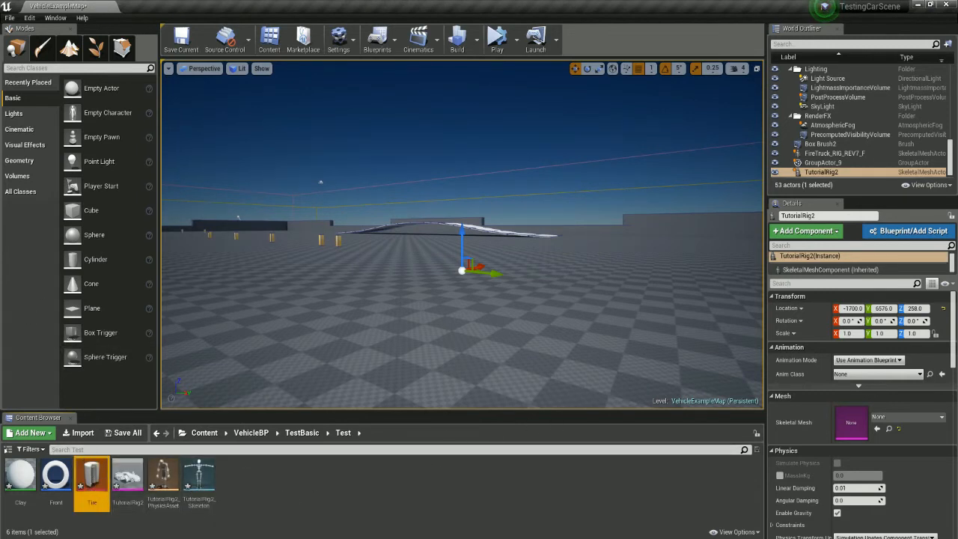
- Assign the new Tire data asset as the Tire Config of the Front wheel blueprint and close the blueprint
double_click(56, 474)
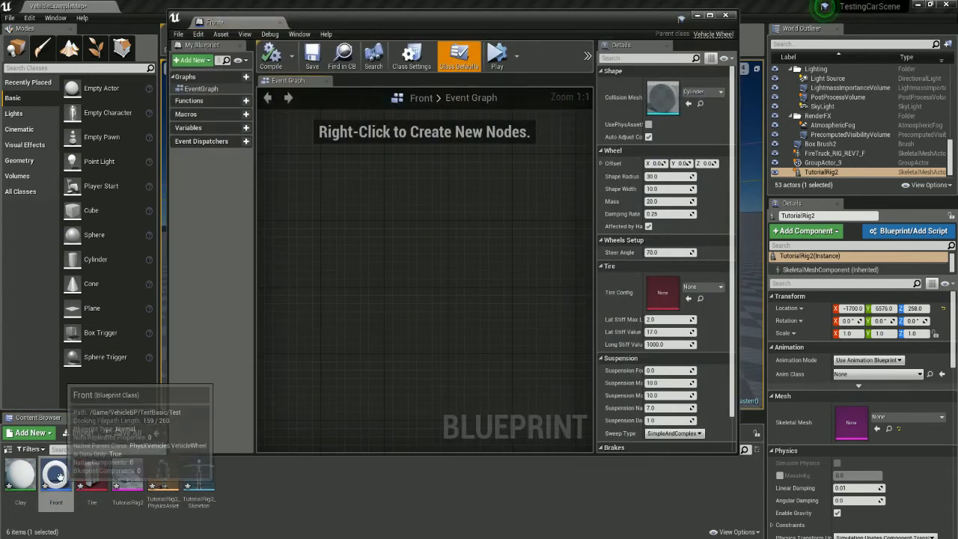
left_click(703, 287)
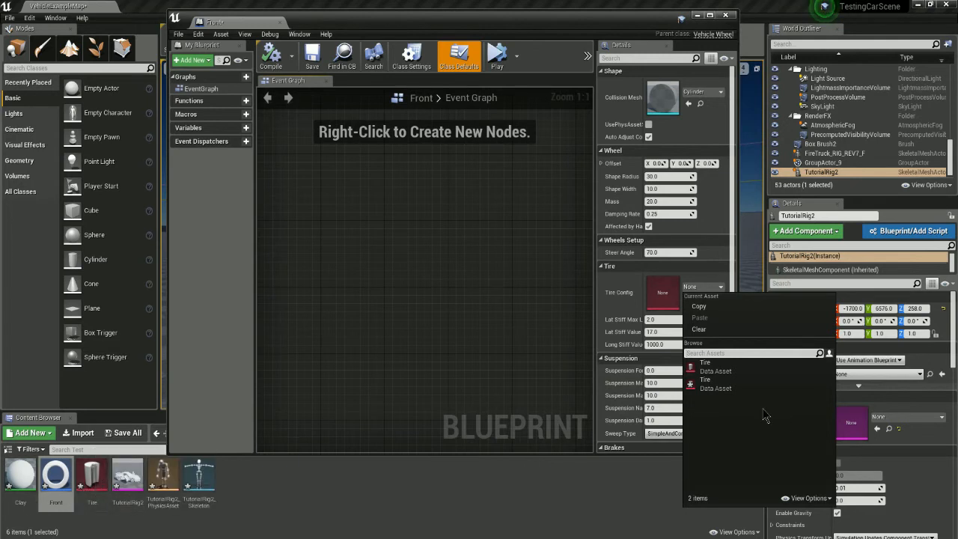
left_click(715, 370)
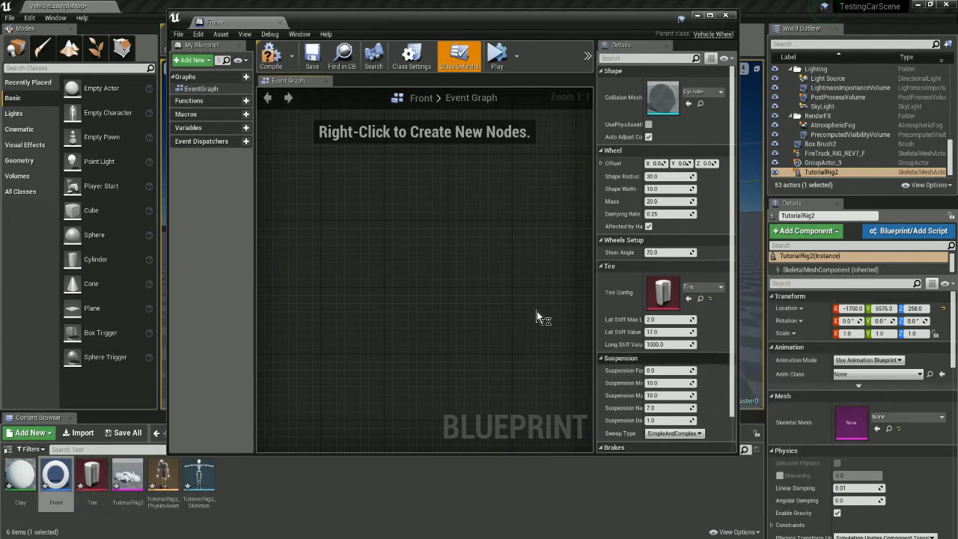
left_click(725, 16)
- Create a Blueprint class with WheeledVehicle as its parent in the Test folder and name it Porche
left_click(270, 516)
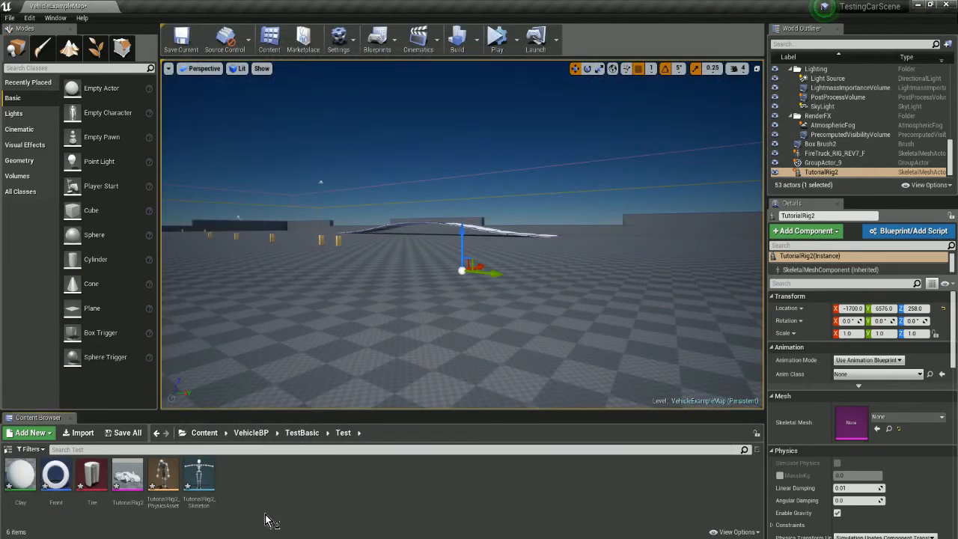
right_click(247, 486)
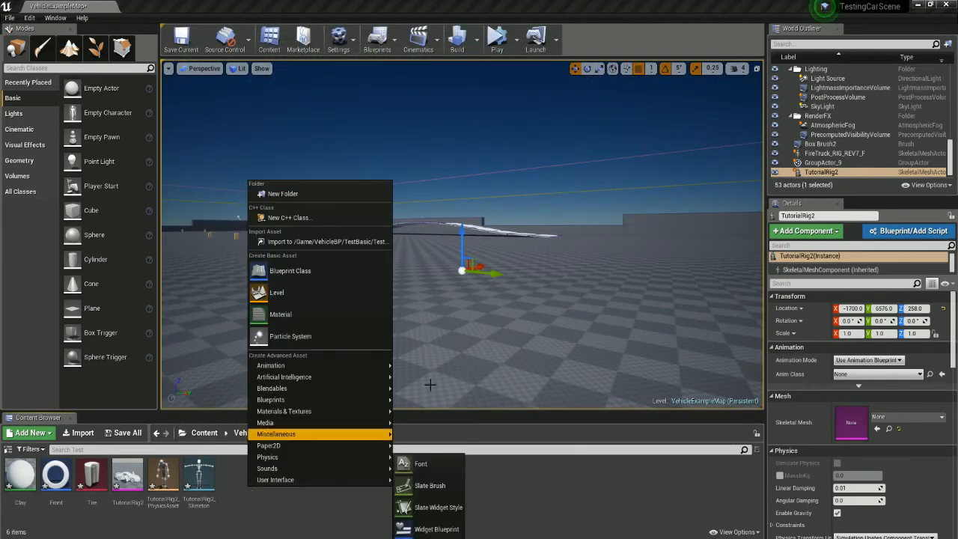
left_click(335, 273)
left_click(416, 310)
type("wheel")
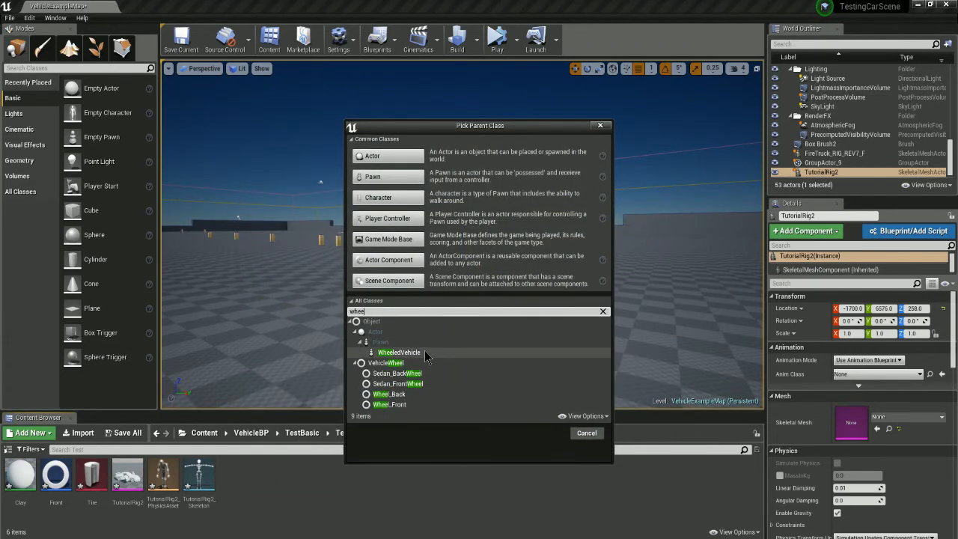
left_click(419, 352)
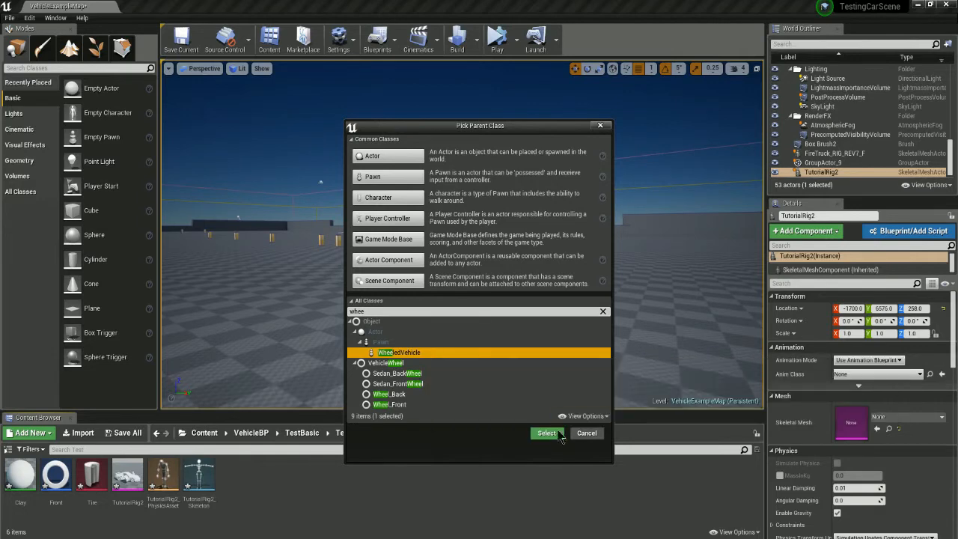
left_click(547, 432)
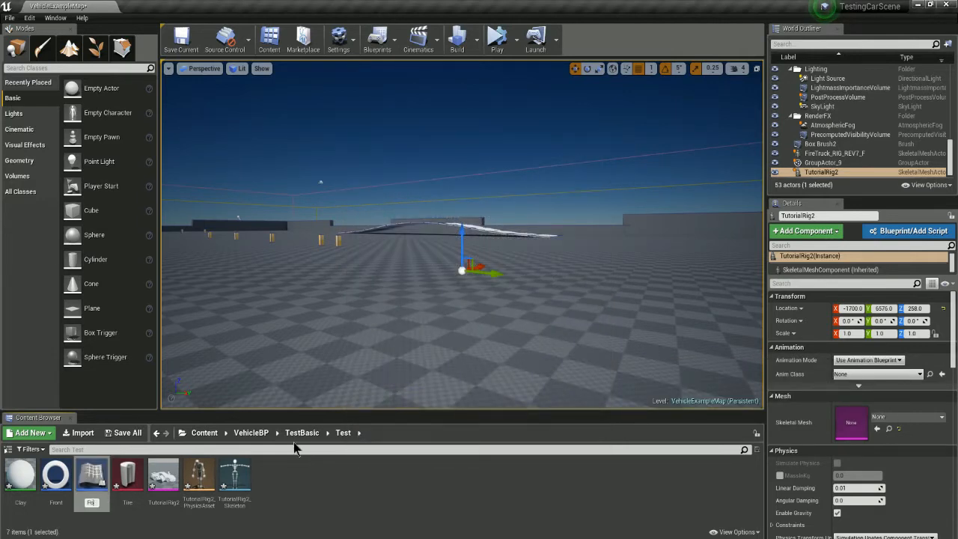
key("Return")
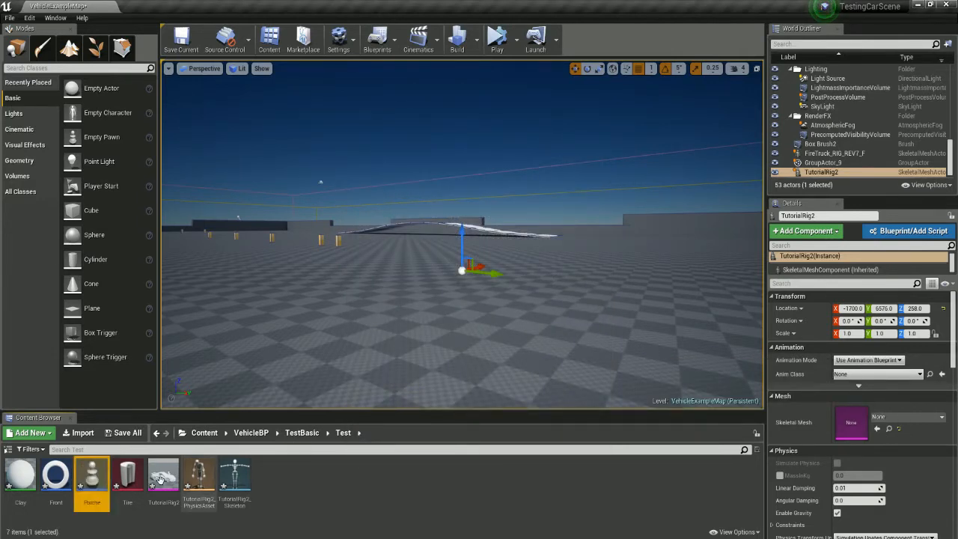
- Open the Porche blueprint, set its Mesh component's skeletal mesh to TutorialRig2 and view the whole car
double_click(91, 479)
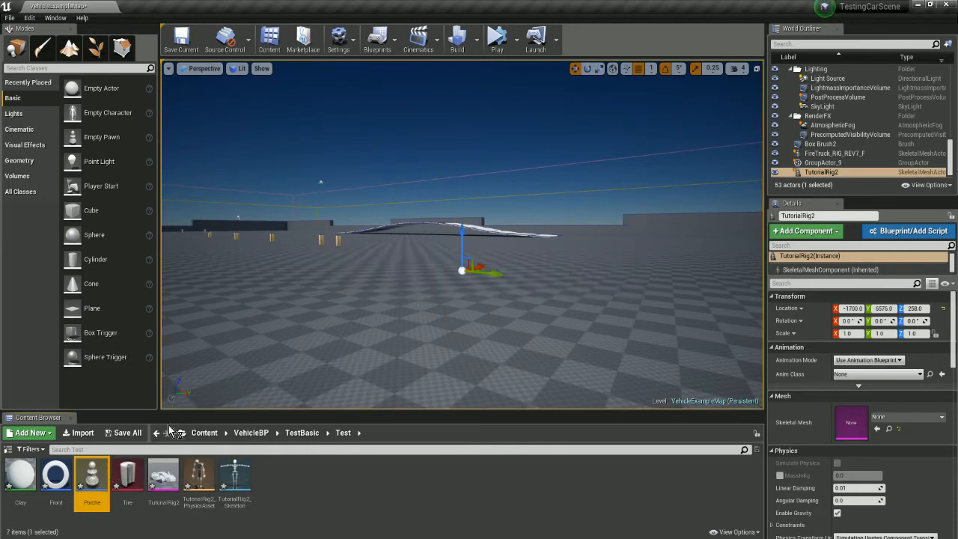
left_click_drag(506, 25, 651, 15)
right_click_drag(592, 404, 535, 385)
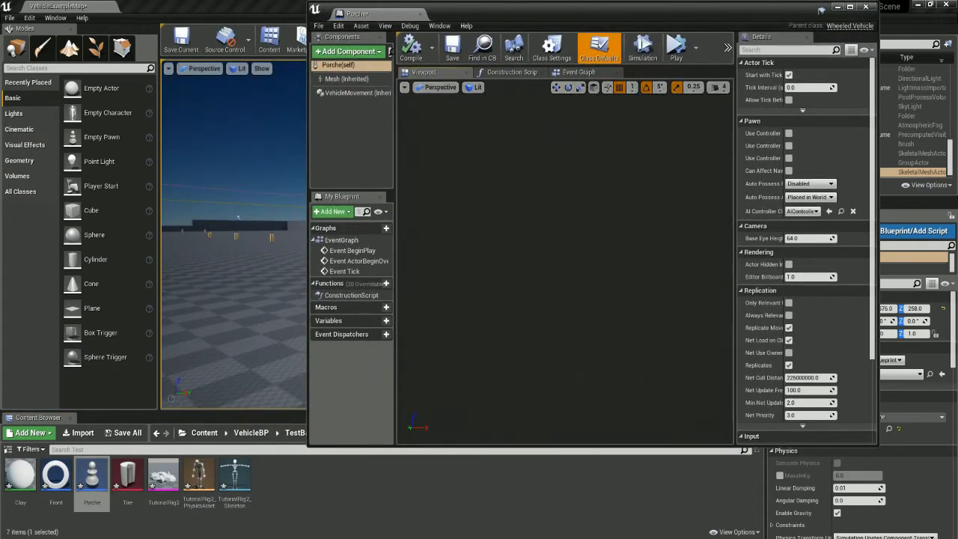
left_click(345, 79)
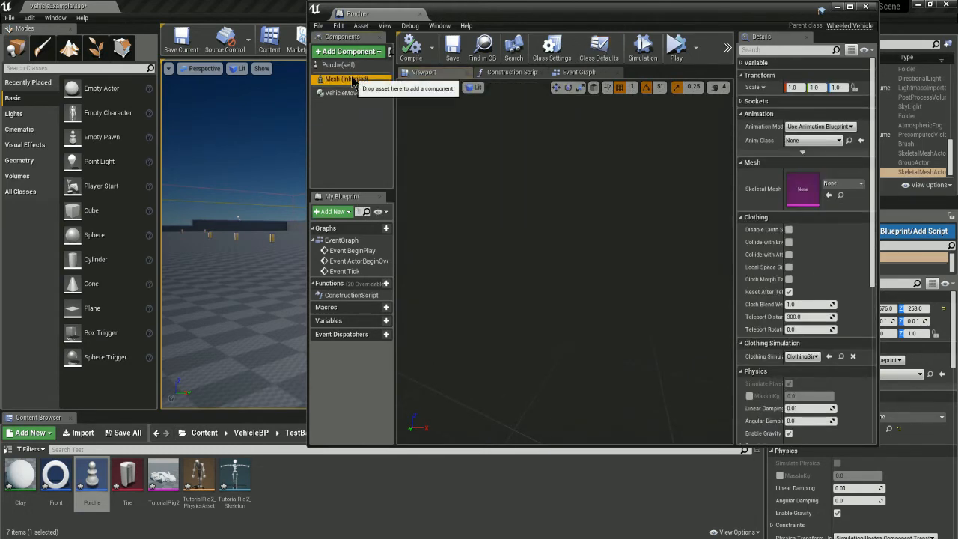
left_click(841, 185)
scroll(901, 344, "down", 3)
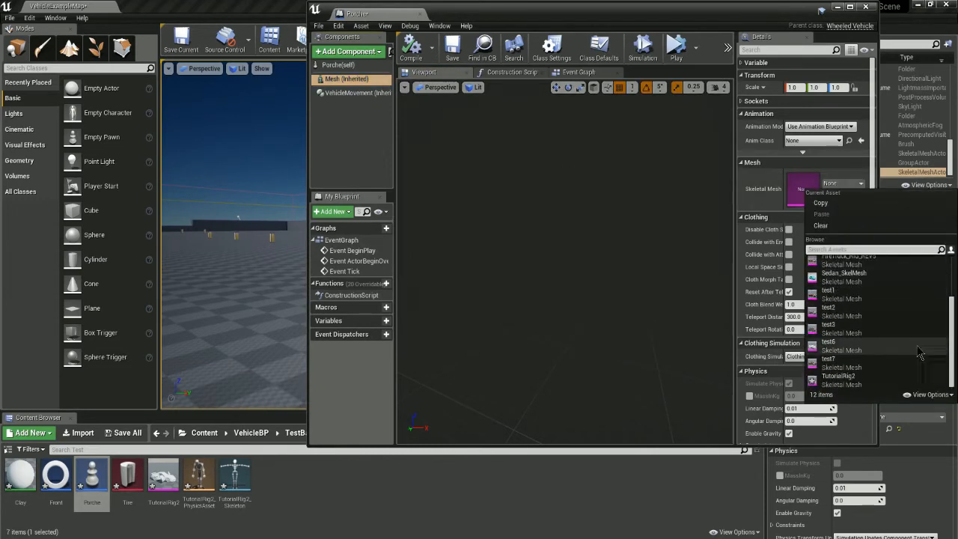
left_click(872, 383)
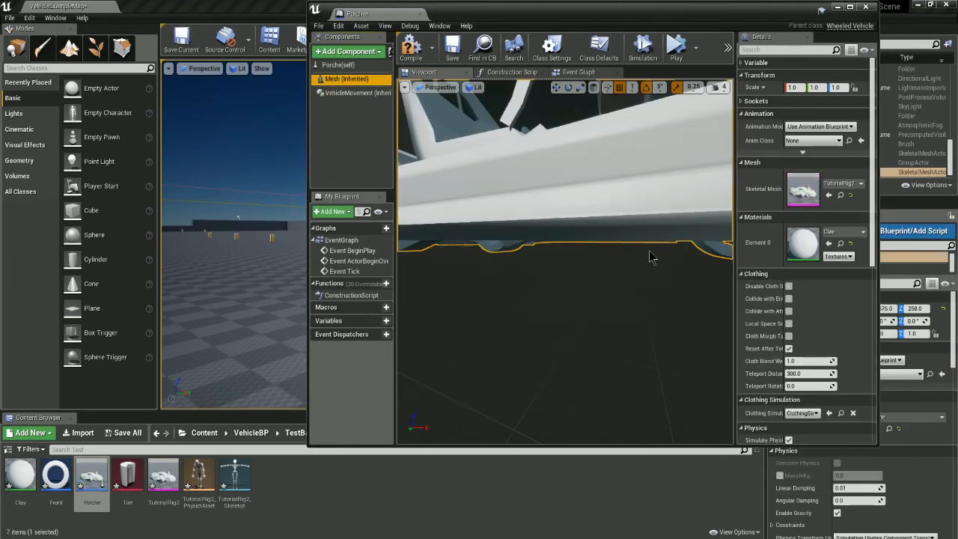
left_click_drag(565, 262, 620, 262, "alt")
scroll(620, 261, "down", 3)
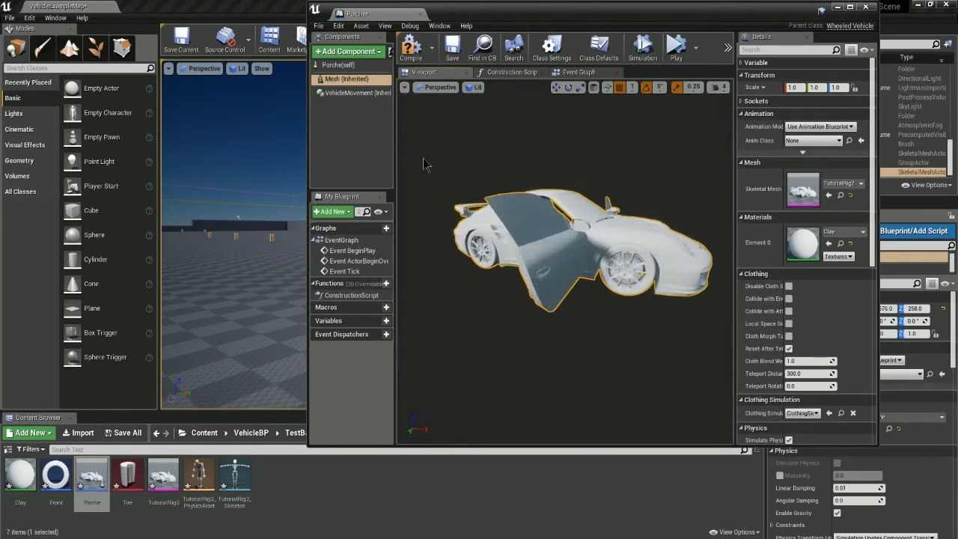
- Select the Porche blueprint's VehicleMovement component and set the Wheel Class of wheel setup 0 to Front
left_click(361, 94)
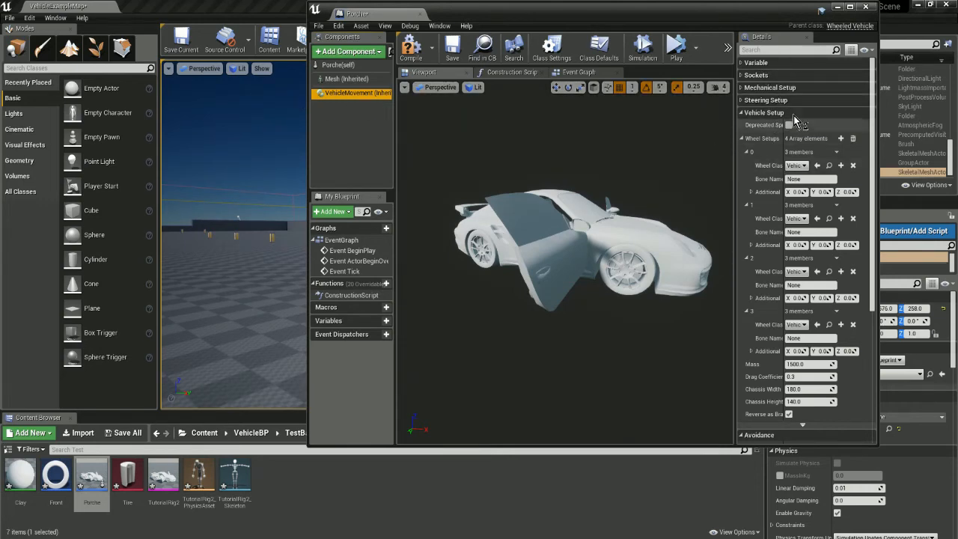
scroll(759, 307, "down", 4)
left_click(759, 303)
left_click(760, 302)
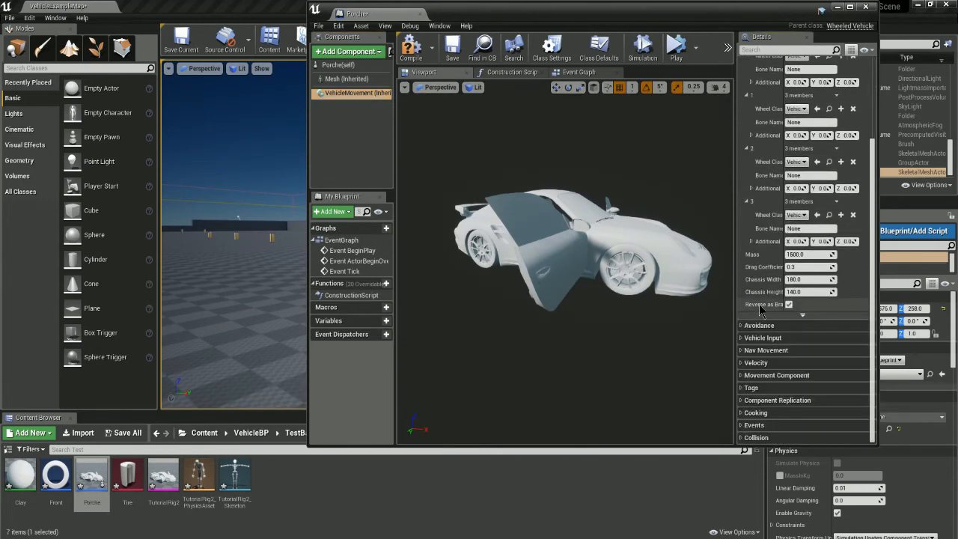
scroll(763, 285, "up", 3)
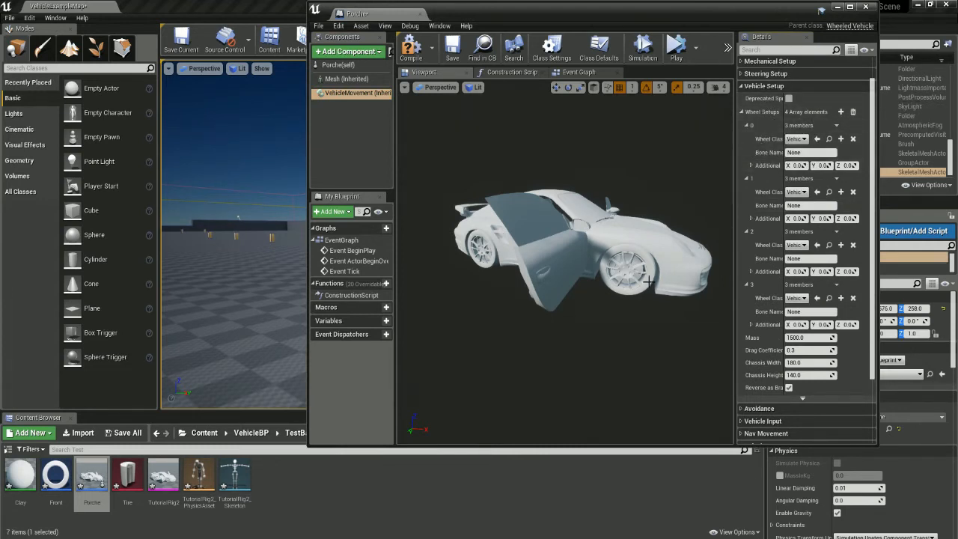
left_click_drag(654, 277, 625, 291, "alt")
scroll(625, 292, "up", 6)
scroll(625, 293, "down", 4)
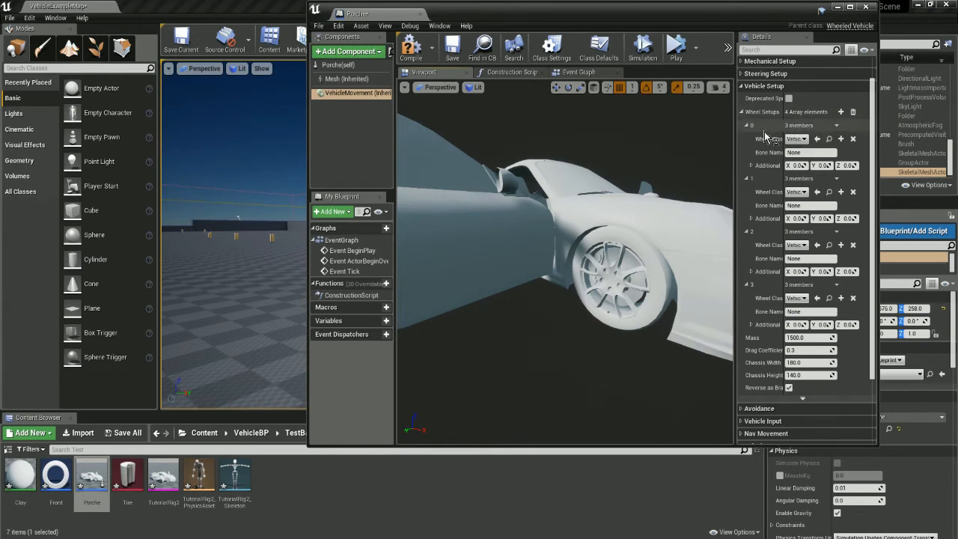
left_click(798, 139)
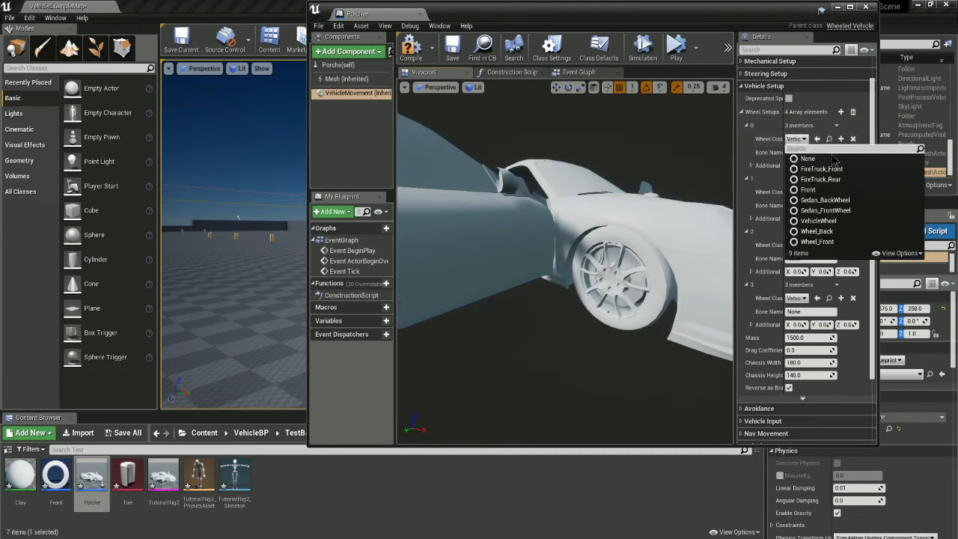
left_click(810, 189)
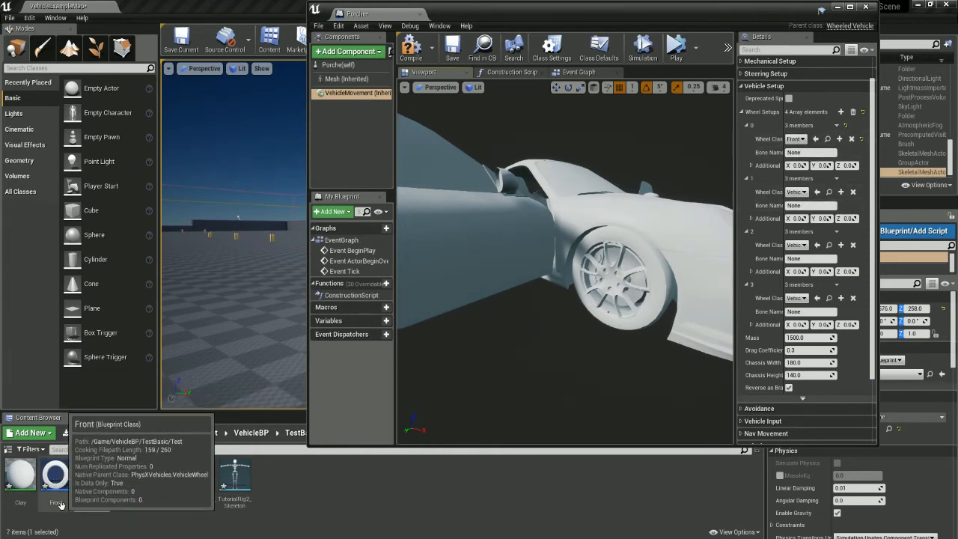
- Set the Wheel Class of wheel setups 1, 2 and 3 to Front
left_click(802, 194)
left_click(812, 238)
left_click(802, 299)
left_click(804, 302)
left_click(802, 299)
left_click(820, 347)
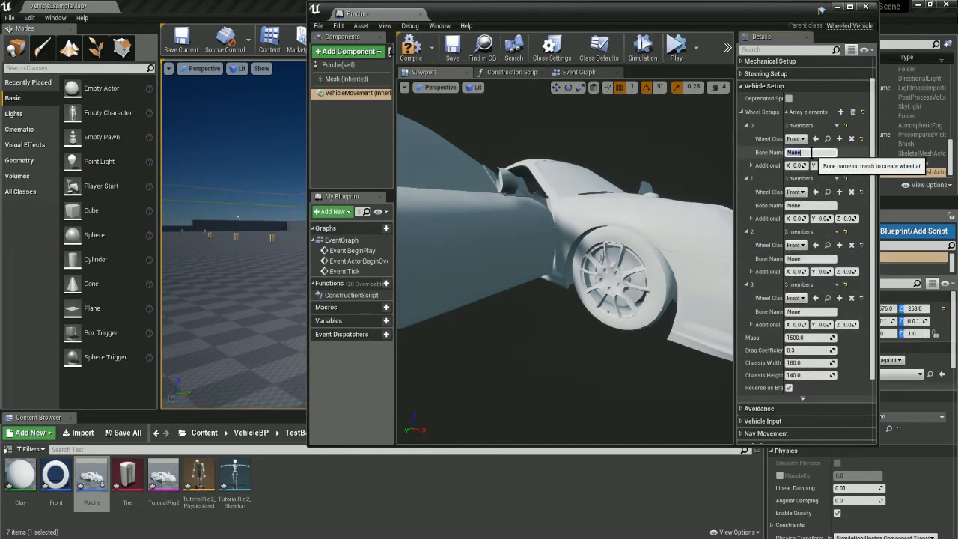
- Copy the Wheel_BL001 bone name from the TutorialRig2 skeleton and enter it as the Bone Name of wheel setup 0
left_click(789, 152)
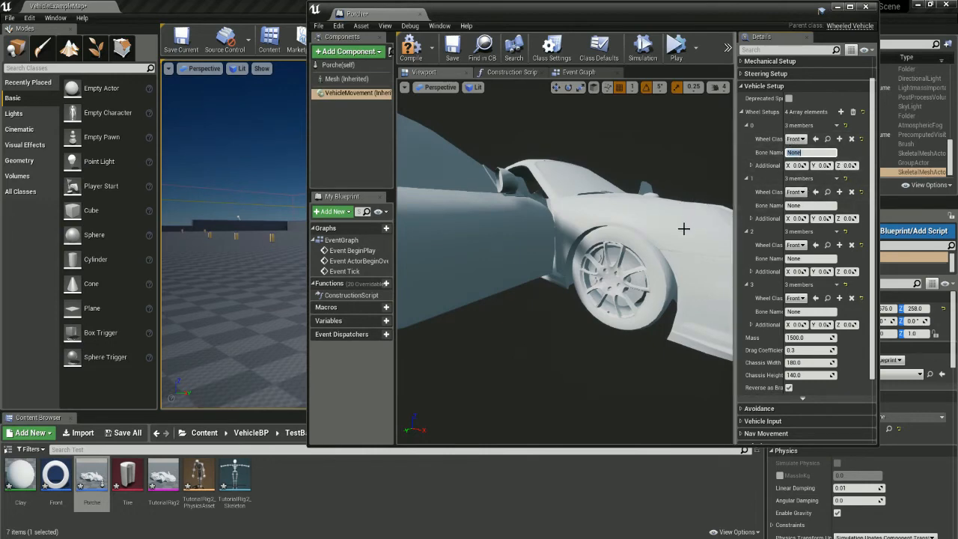
double_click(163, 475)
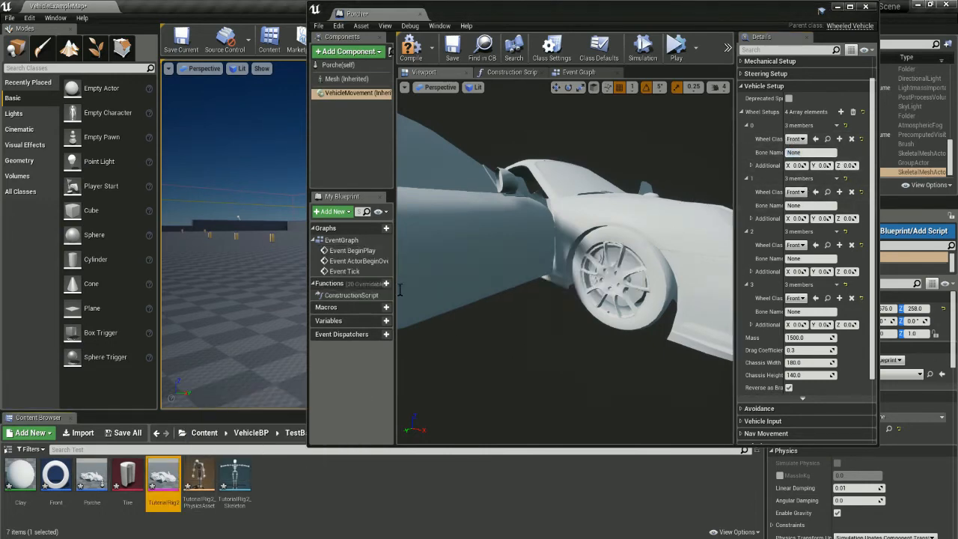
left_click_drag(707, 27, 628, 75)
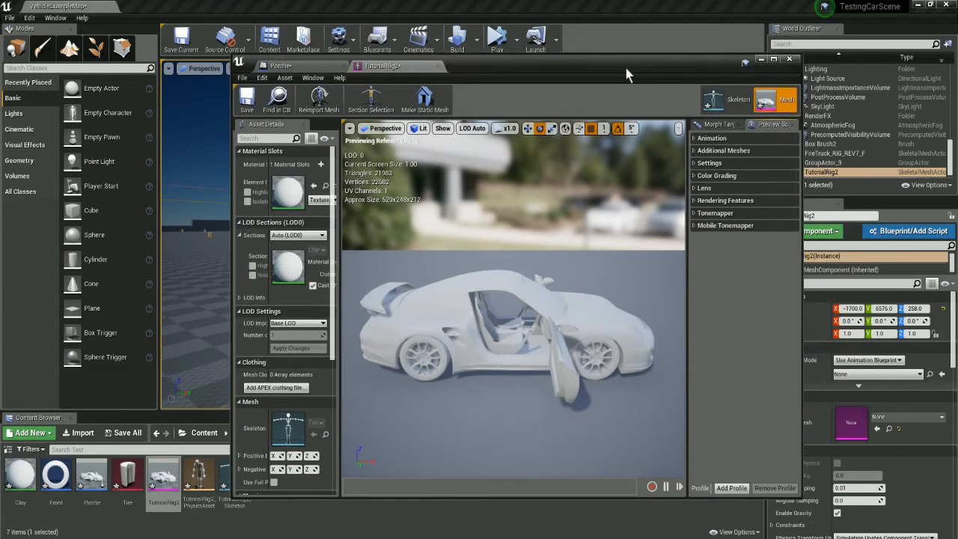
left_click(707, 108)
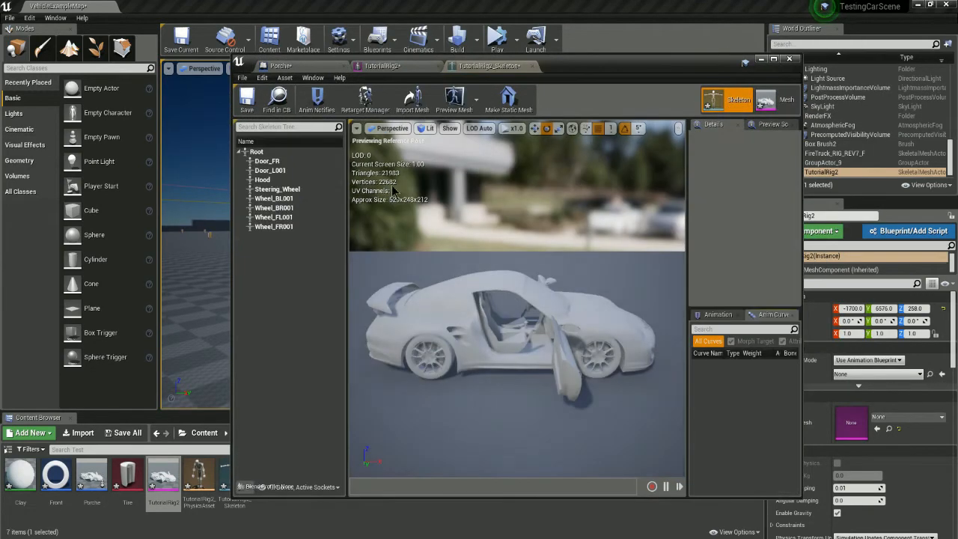
left_click(292, 201)
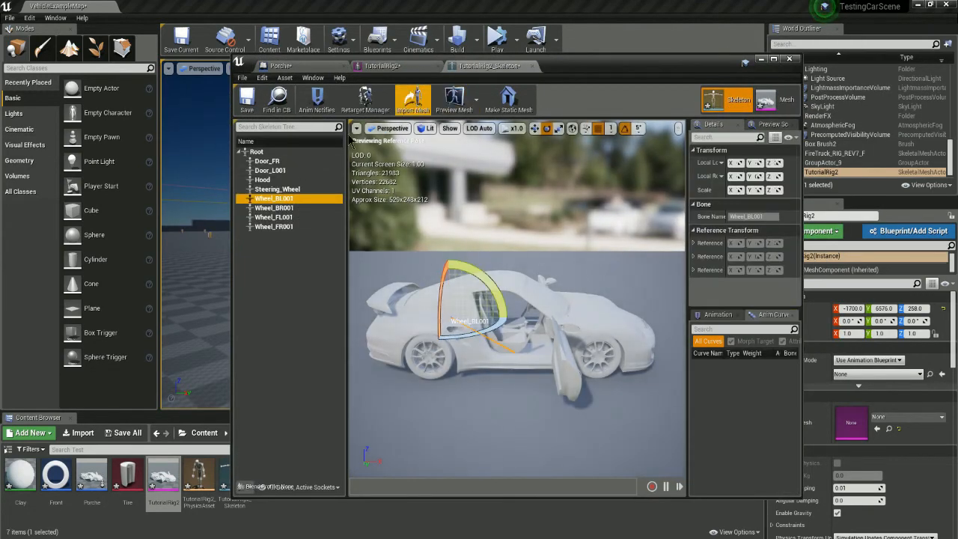
right_click(275, 199)
left_click(309, 218)
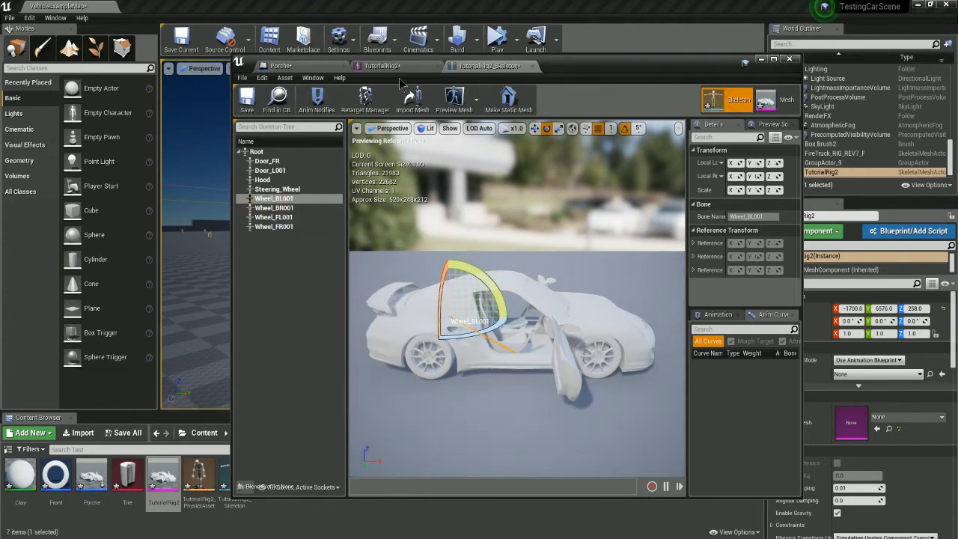
left_click(283, 66)
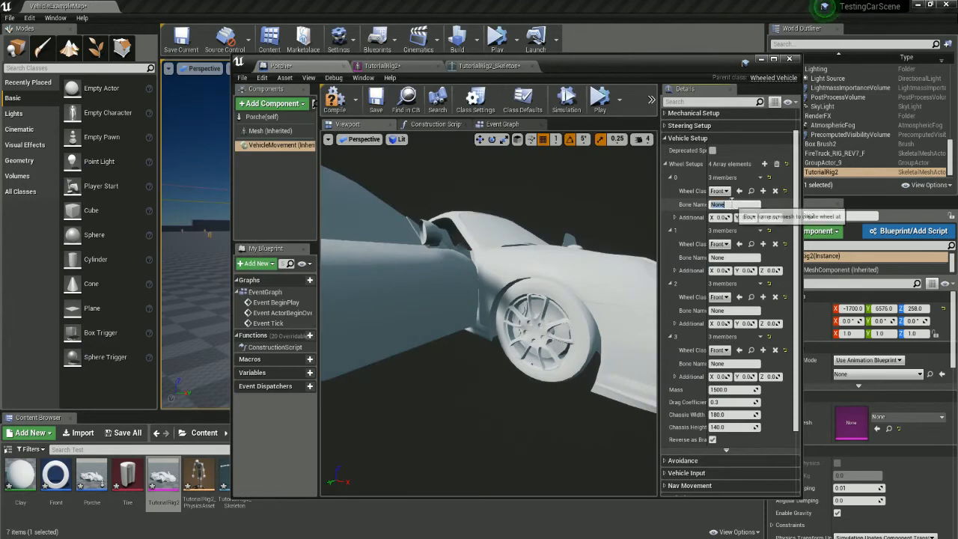
- Copy the Wheel_BR001 bone name from the skeleton and enter it as the Bone Name of wheel setup 1
left_click(490, 66)
left_click(281, 208)
right_click(292, 213)
left_click(309, 218)
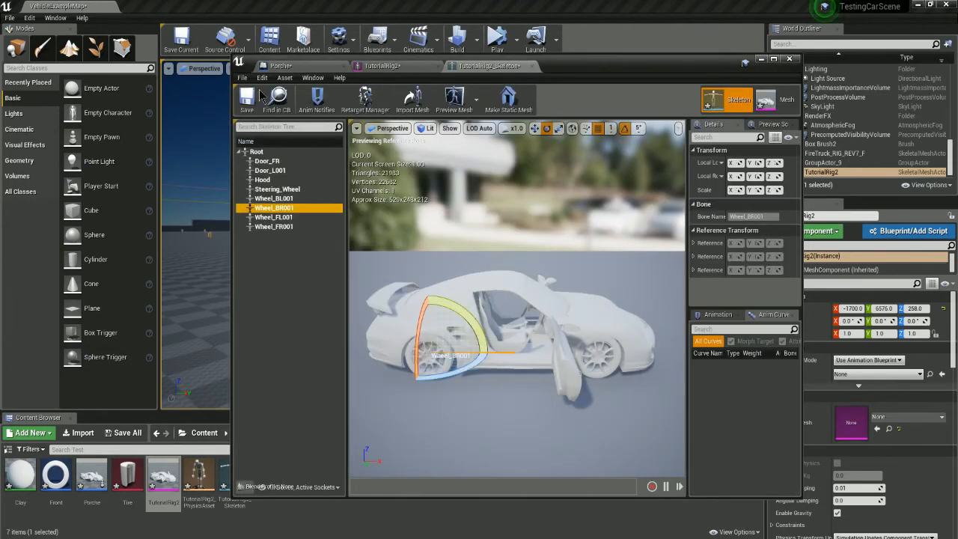
left_click(283, 67)
left_click(724, 258)
key("ctrl+v")
key("Return")
- Copy the Wheel_FL001 bone name from the skeleton and enter it as the Bone Name of wheel setup 2
left_click(494, 66)
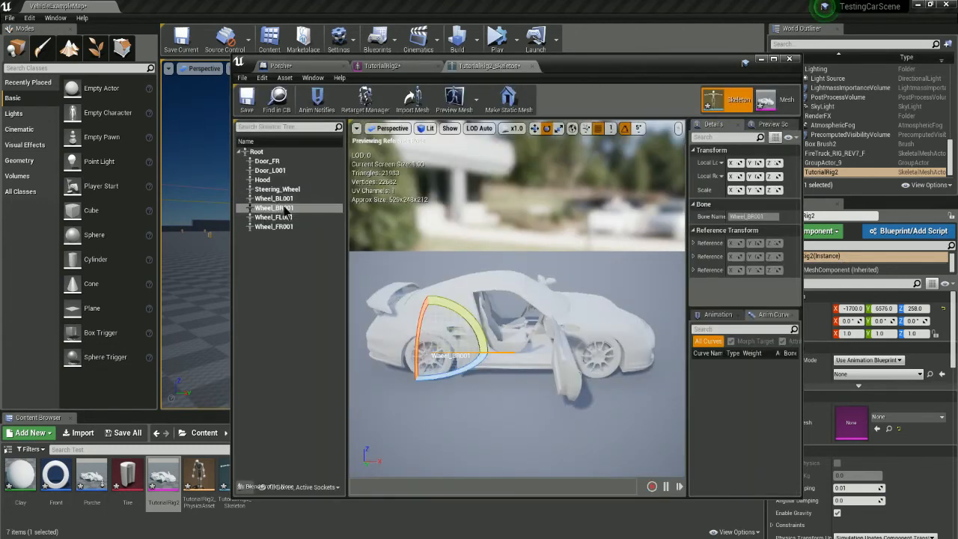
left_click(273, 216)
right_click(283, 217)
left_click(335, 230)
left_click(281, 65)
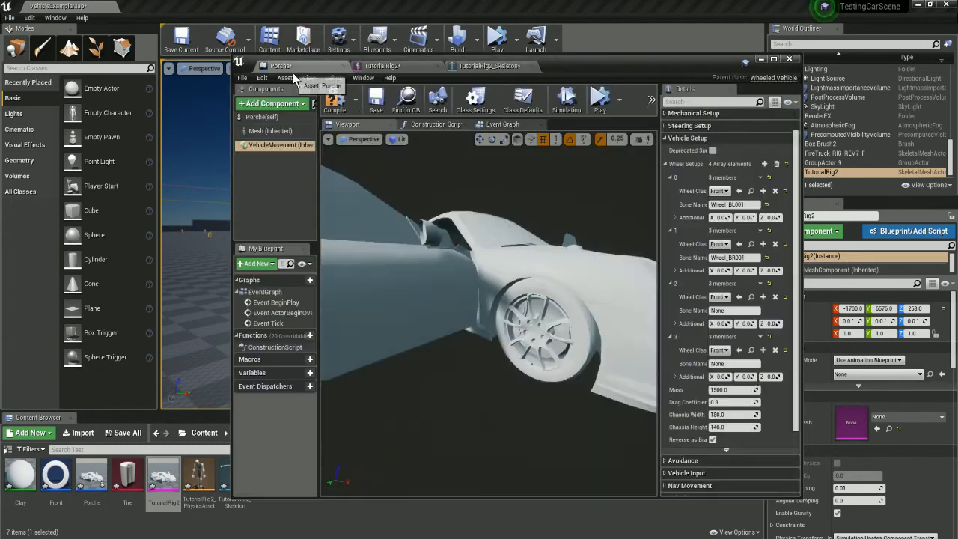
left_click(733, 310)
key("ctrl+v")
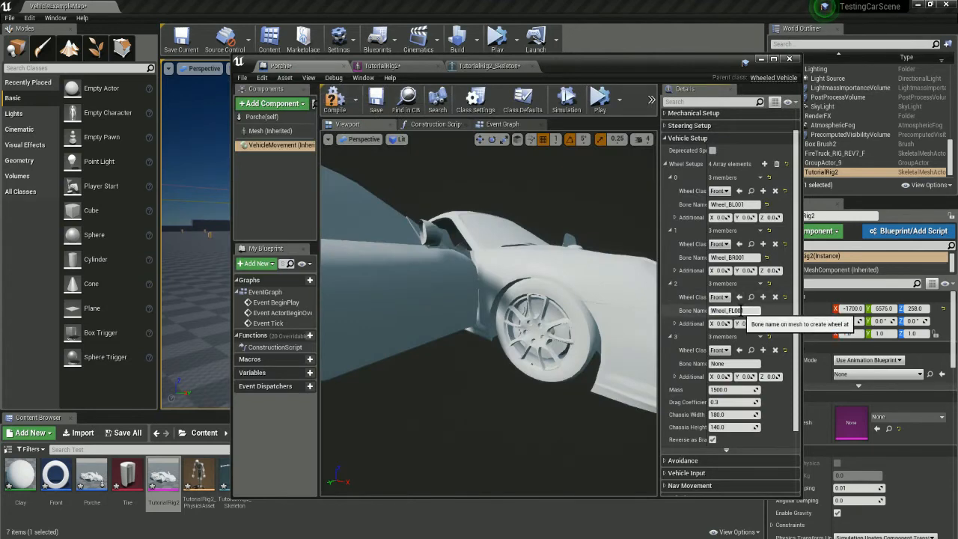
- Copy the Wheel_FR001 bone name from the skeleton into the Bone Name of wheel setup 3 and close the editor window
left_click(490, 65)
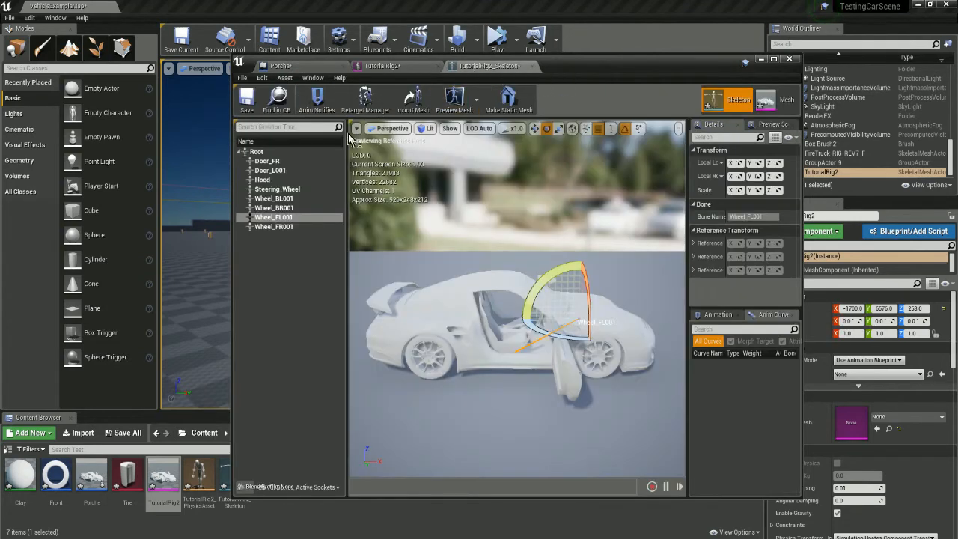
right_click(299, 227)
left_click(329, 241)
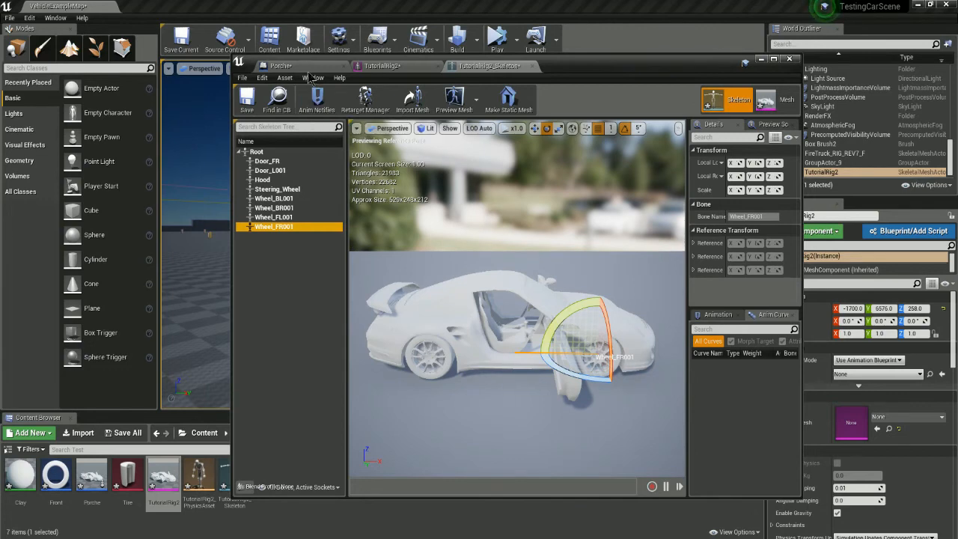
left_click(280, 66)
left_click(732, 363)
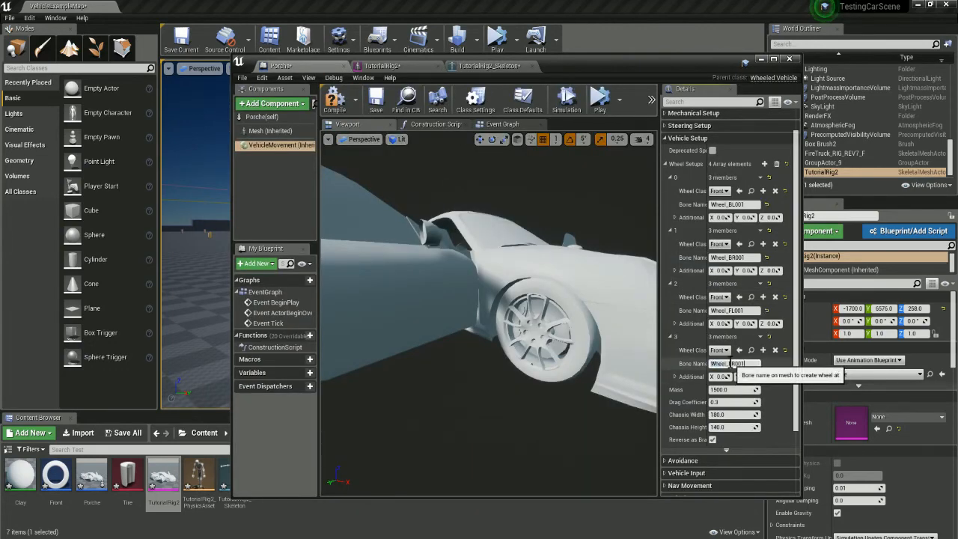
left_click_drag(508, 314, 574, 317, "alt")
left_click_drag(619, 348, 583, 350, "alt")
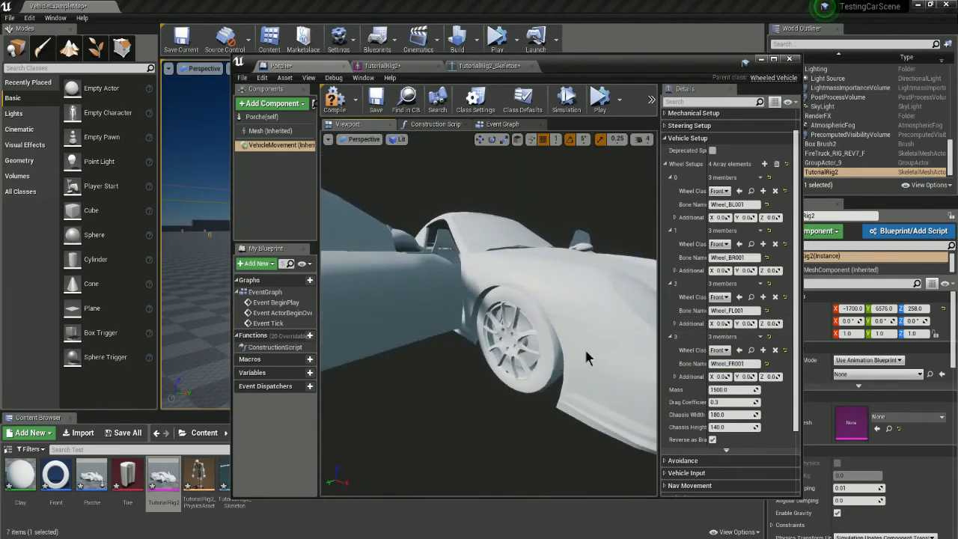
left_click_drag(591, 65, 505, 62)
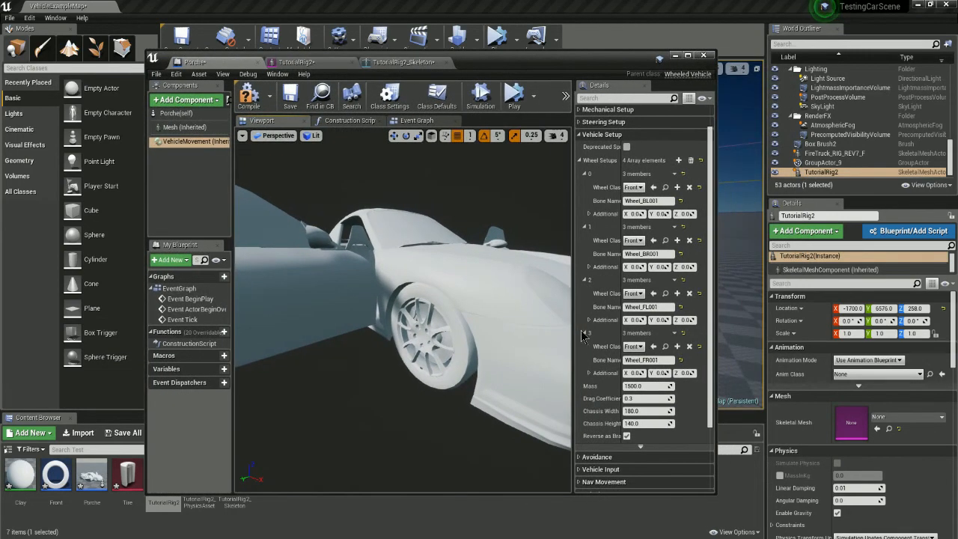
scroll(618, 333, "up", 2)
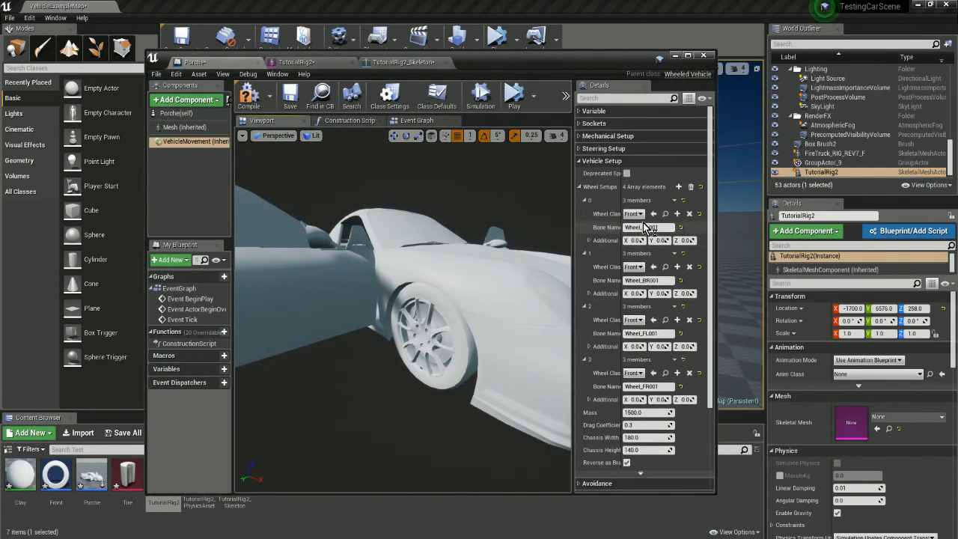
left_click(703, 56)
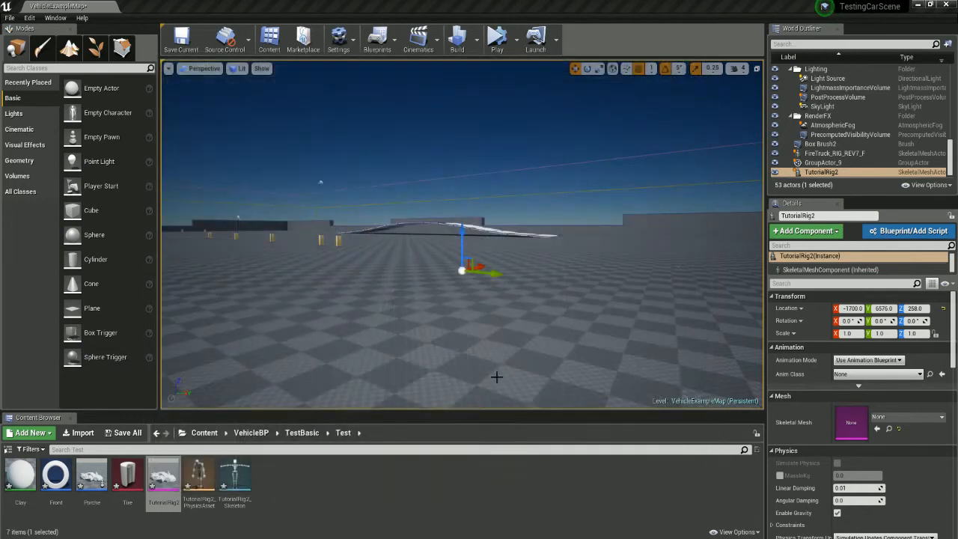
- Place the Porche blueprint in the level at a height of Z 174 and run the level in Simulate mode
left_click_drag(91, 485, 433, 323)
left_click_drag(310, 346, 297, 354, "alt")
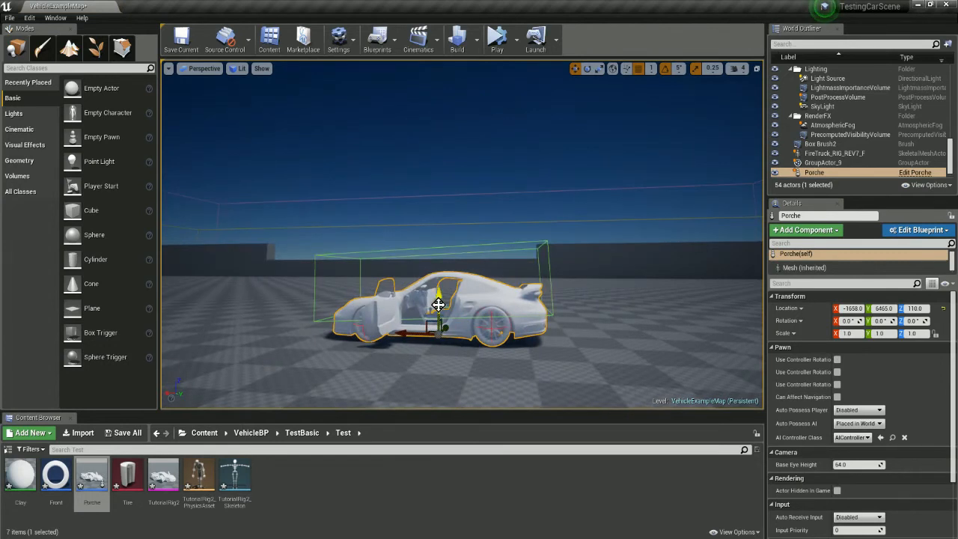
left_click(517, 39)
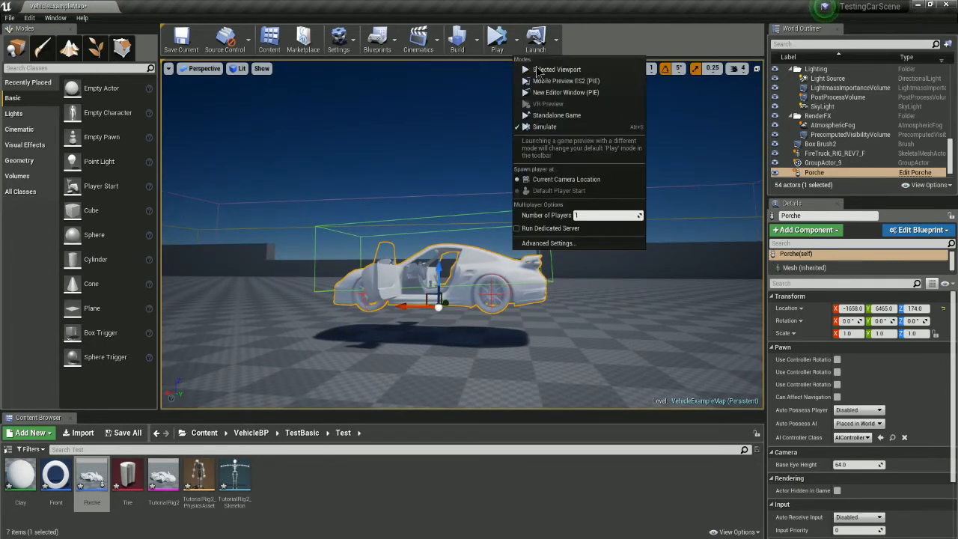
left_click(584, 128)
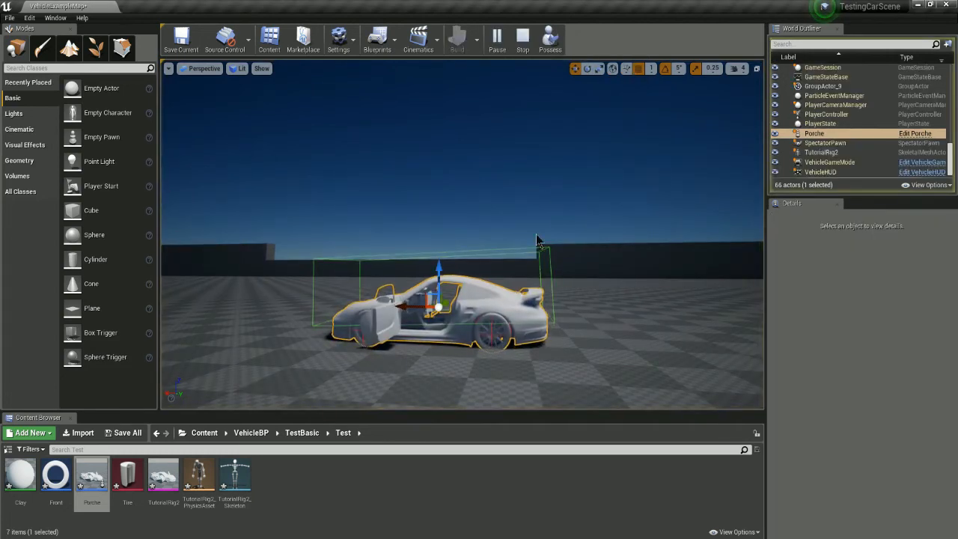
- Examine how the simulated Porche rests on the ground from both sides and stop the simulation
mouse_move(460, 362)
left_mouse_down("alt")
mouse_move(576, 362)
mouse_move(459, 361)
left_mouse_up("alt")
right_click_drag(459, 367, 514, 365, "alt")
middle_click_drag(460, 366, 516, 310, "alt")
left_click_drag(549, 252, 673, 253, "alt")
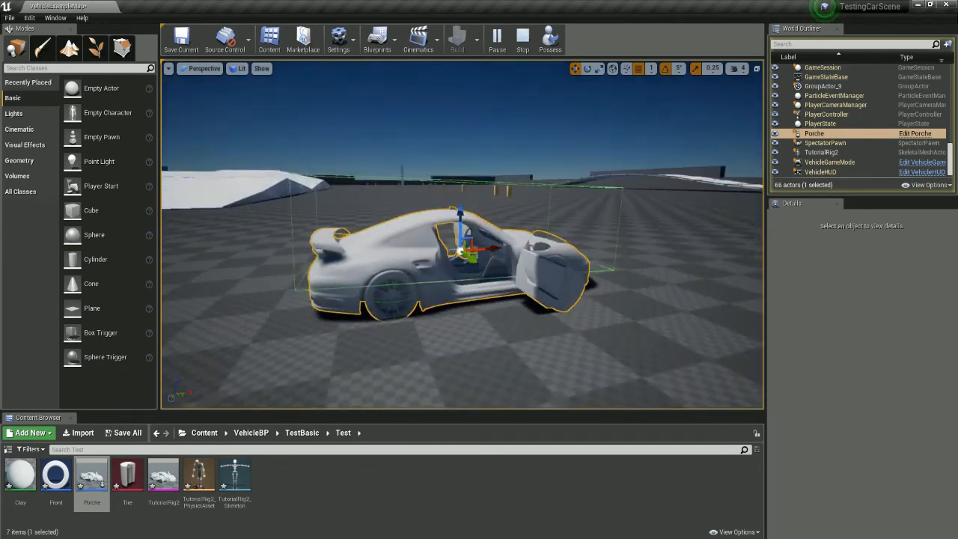
left_click_drag(585, 293, 426, 315, "alt")
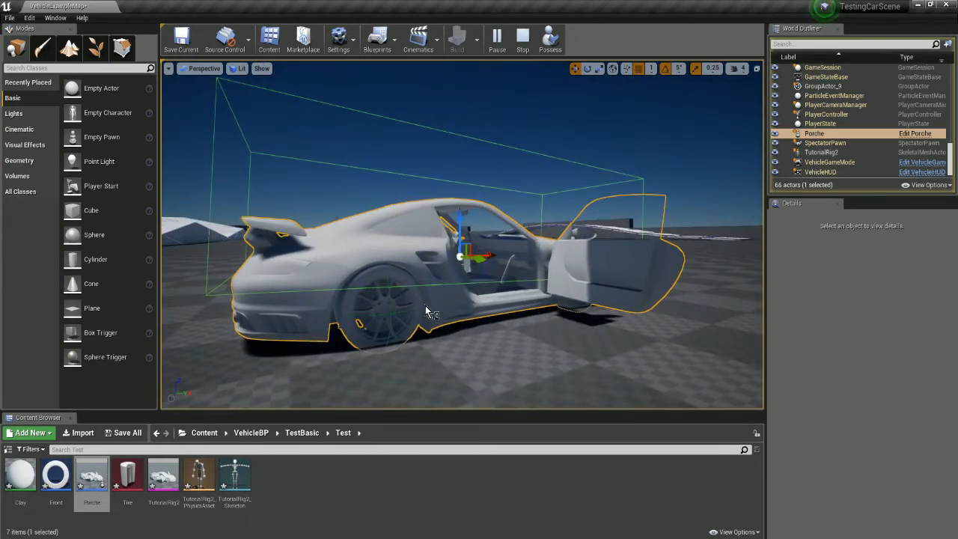
left_click(501, 48)
left_click(555, 48)
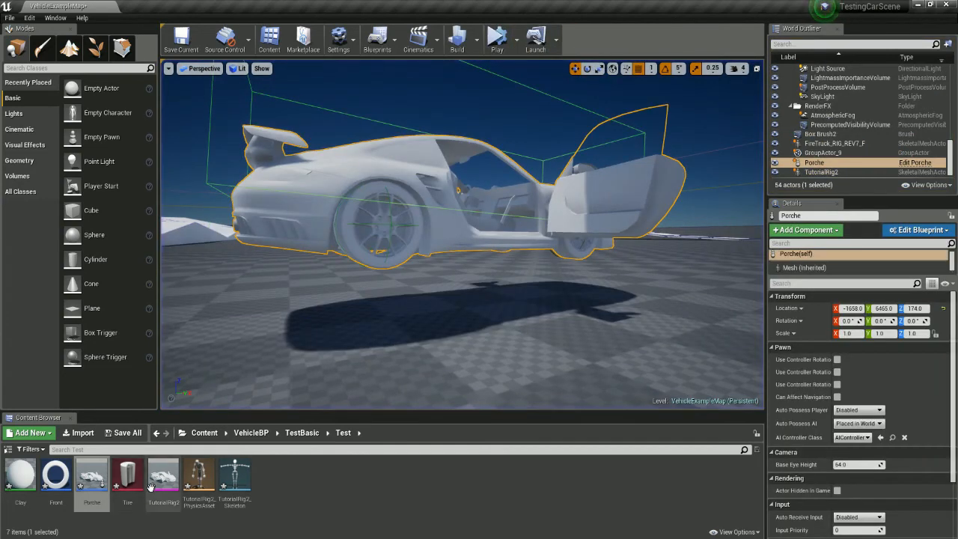
double_click(64, 487)
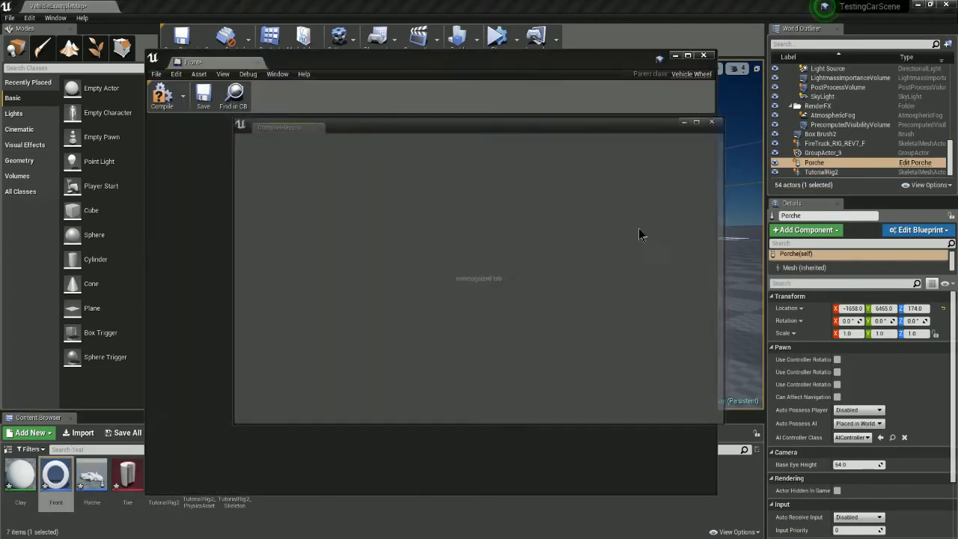
left_click(716, 119)
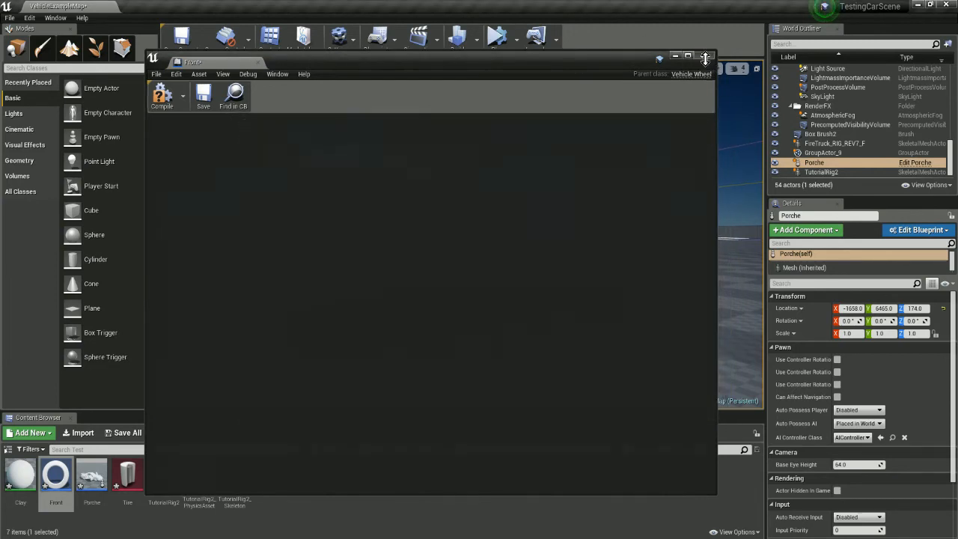
left_click(701, 55)
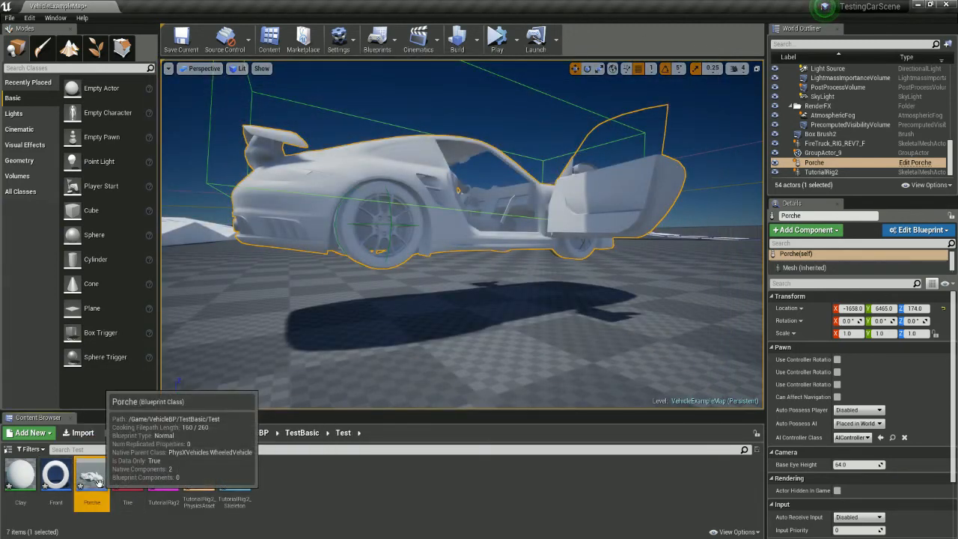
- Open the Porche blueprint to check its editor, dismiss the Compiler Results window and close the blueprint
double_click(93, 474)
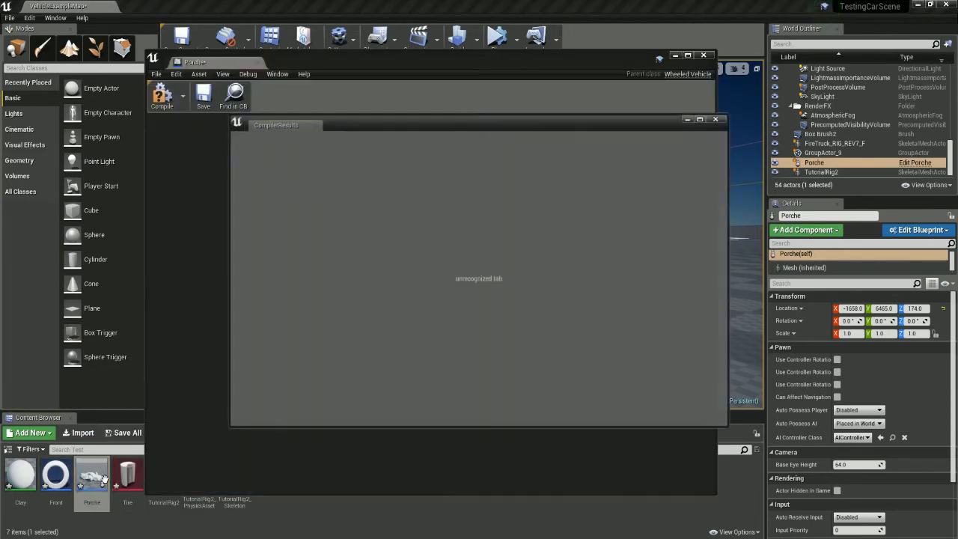
left_click(716, 119)
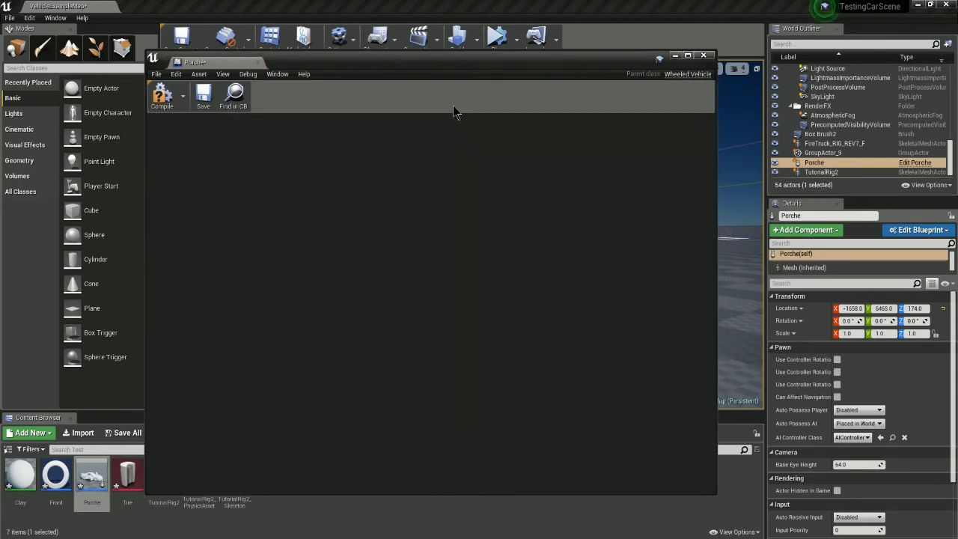
left_click(175, 74)
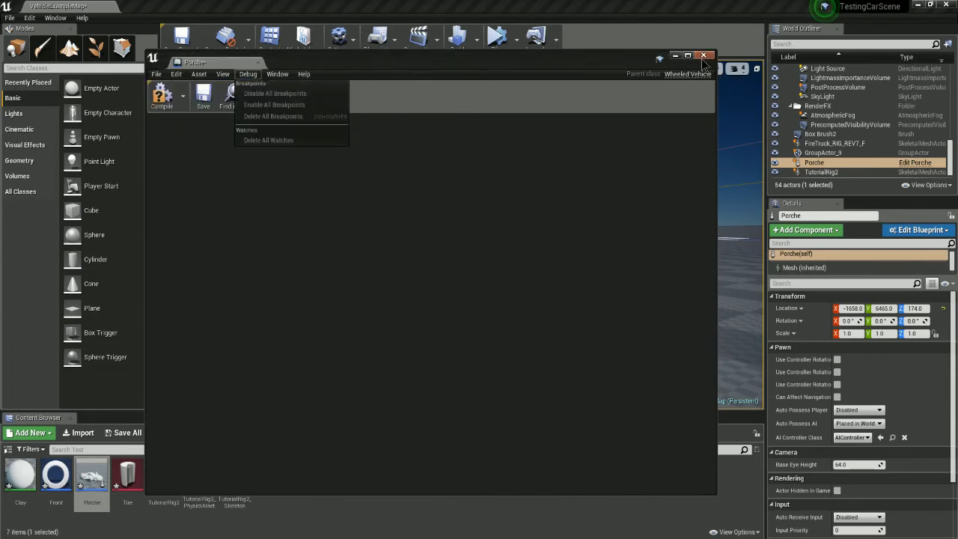
left_click(703, 56)
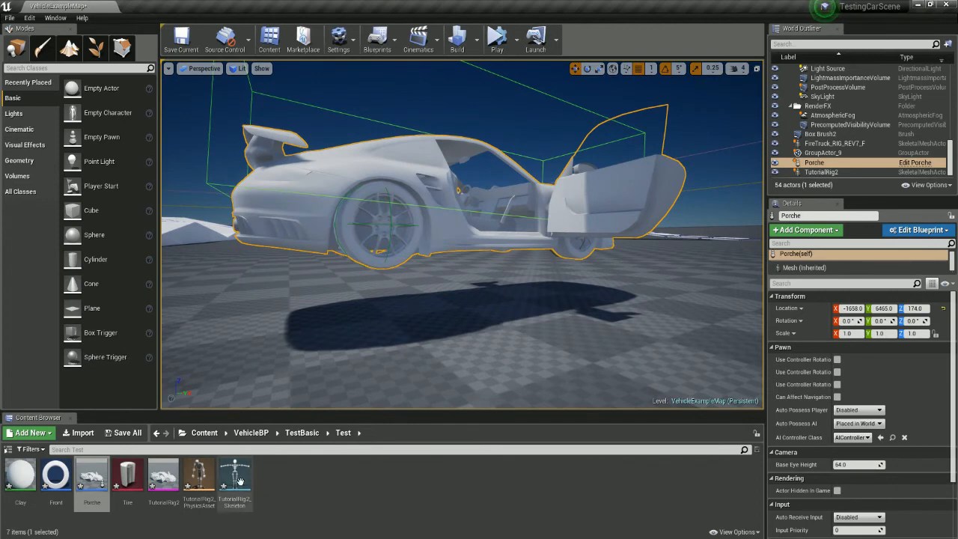
- Open the TutorialRig2 skeletal mesh and the Front wheel blueprint for inspection and close their editor windows
double_click(163, 479)
left_click_drag(67, 470, 323, 80)
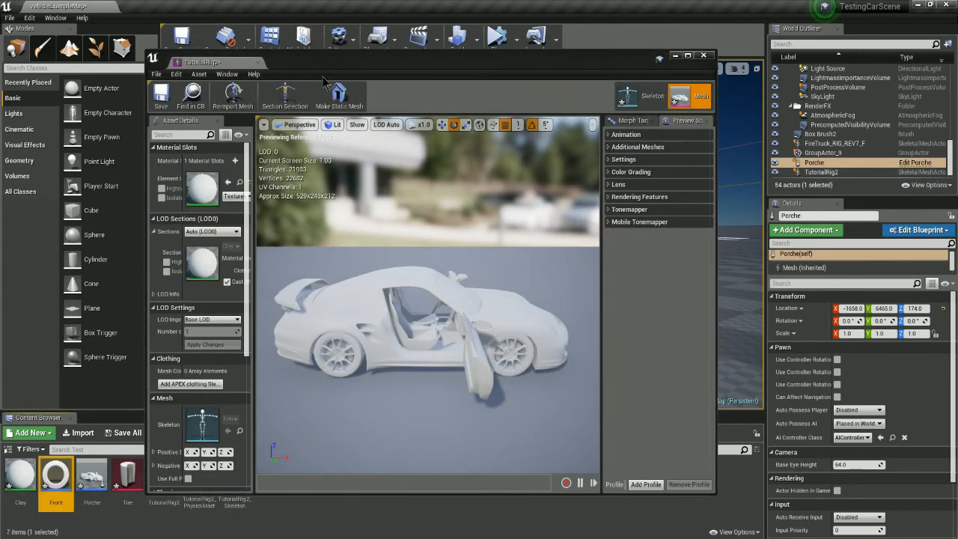
double_click(56, 475)
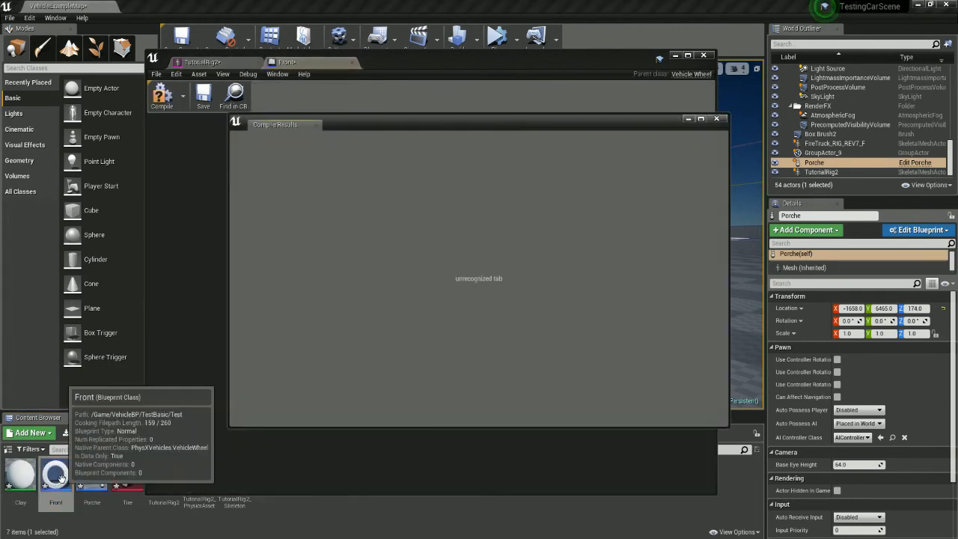
left_click(715, 120)
left_click(703, 57)
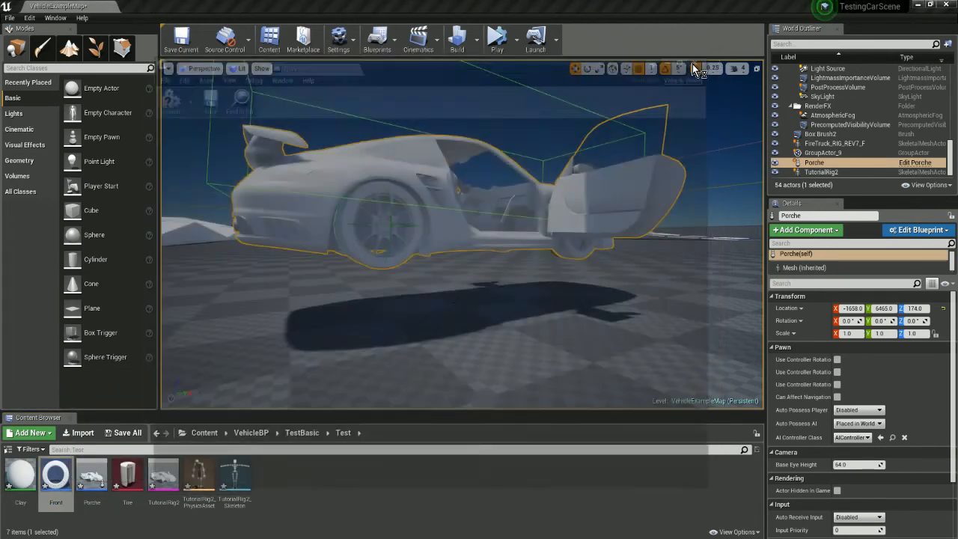
- Inspect the placed Porche from both sides, reopen the Front wheel blueprint and close it again
left_click_drag(338, 341, 429, 272, "alt")
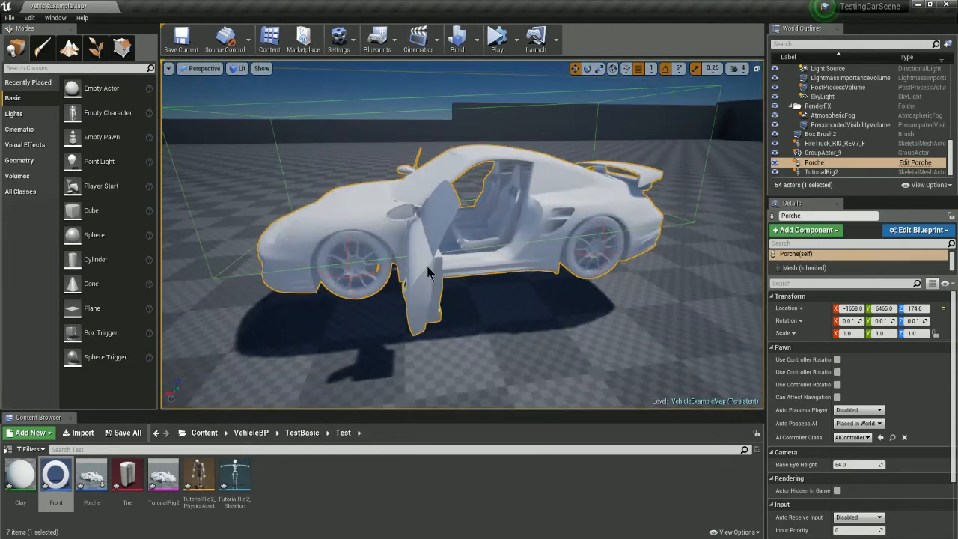
left_click_drag(662, 269, 550, 323, "alt")
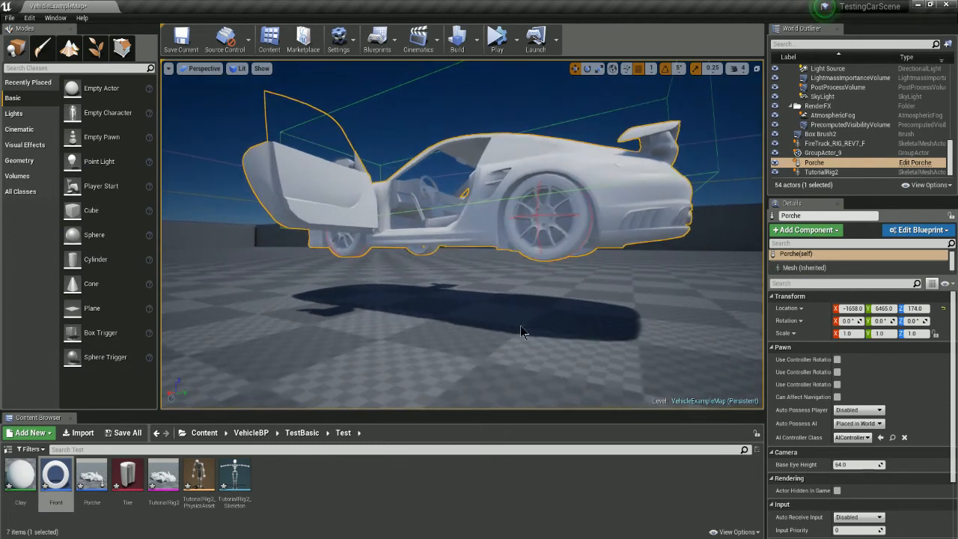
double_click(56, 473)
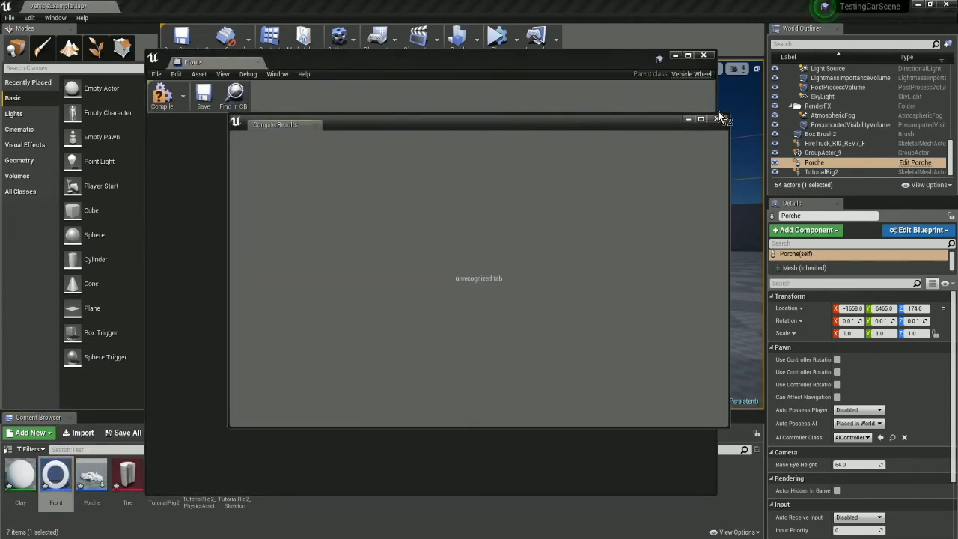
left_click(716, 118)
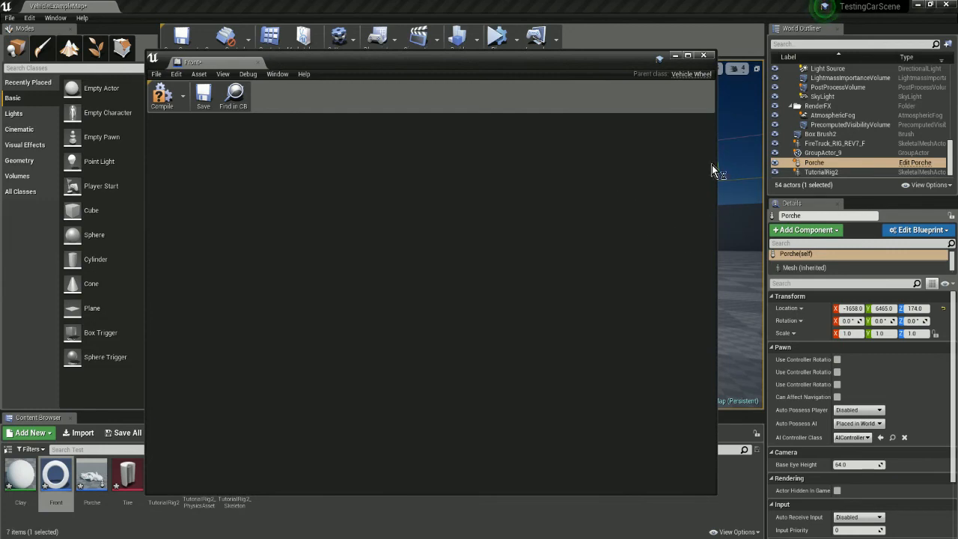
left_click(704, 56)
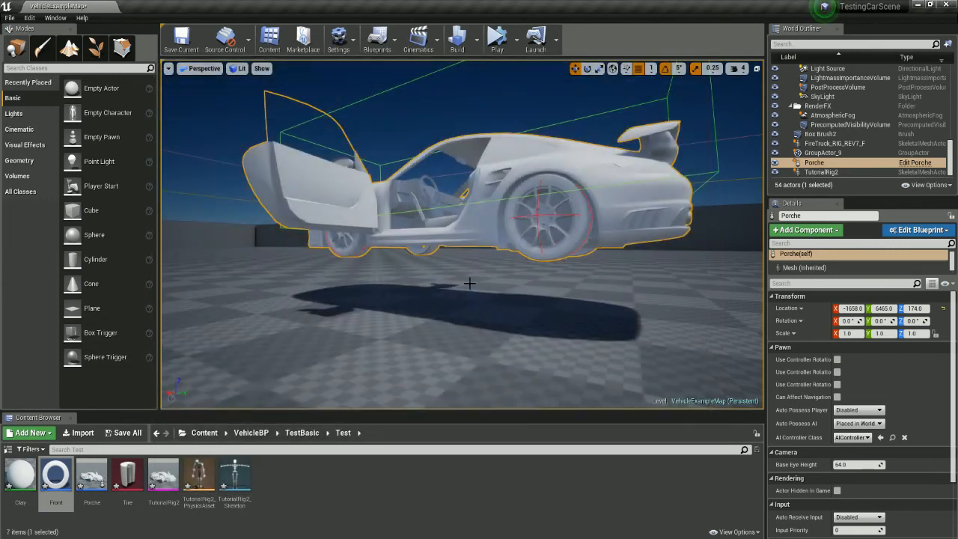
- Run the level in Simulate mode and lift the Porche vertically to test how it drops onto its wheels
left_click(517, 41)
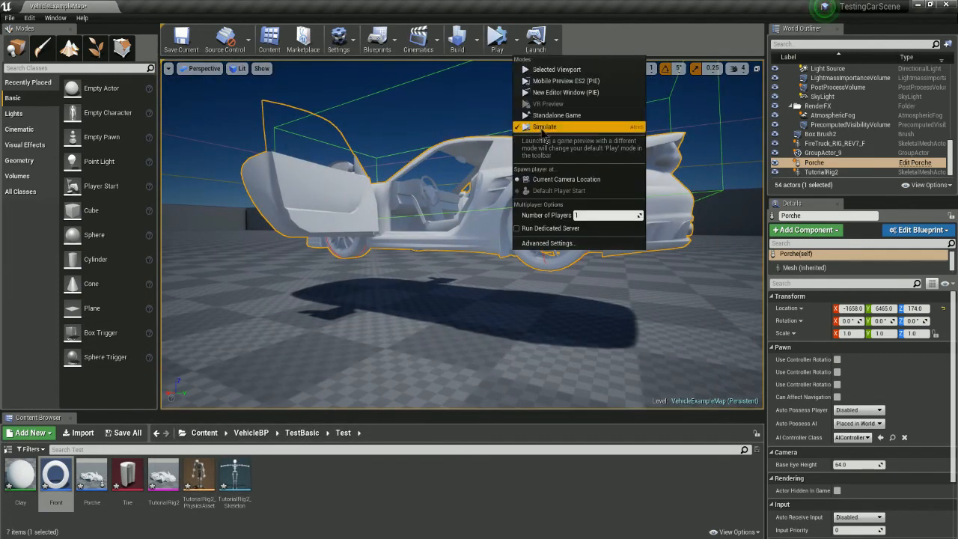
left_click(524, 127)
left_click_drag(584, 320, 688, 320, "alt")
mouse_move(519, 274)
left_mouse_down("alt")
mouse_move(553, 271)
mouse_move(528, 258)
mouse_move(449, 258)
mouse_move(518, 275)
mouse_move(502, 258)
mouse_move(506, 272)
left_mouse_up("alt")
scroll(476, 260, "down", 4)
left_click_drag(466, 223, 463, 202)
left_click_drag(466, 240, 463, 193)
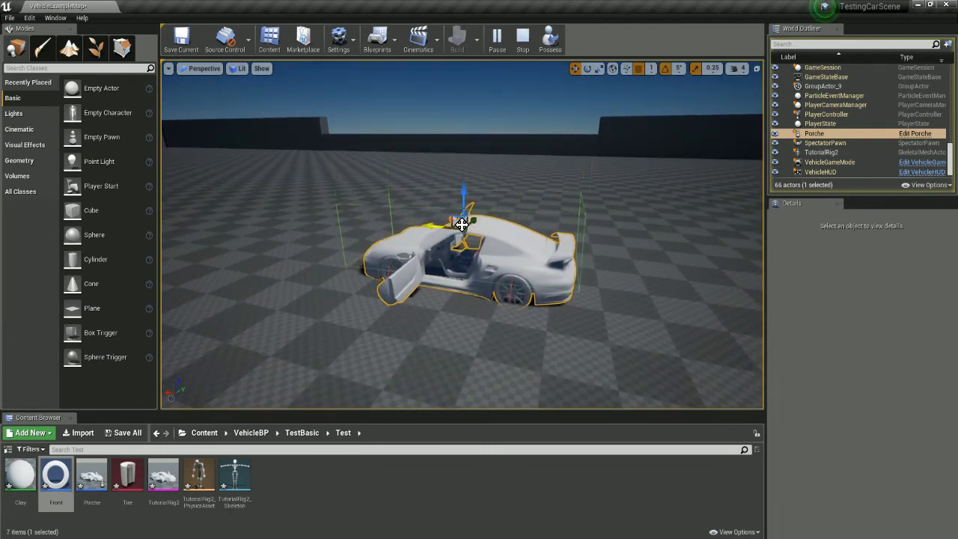
- Push the simulated Porche along its X axis and follow it across the floor to examine how it rolls
left_click_drag(449, 228, 374, 222)
right_click_drag(374, 221, 355, 221)
left_click_drag(335, 292, 266, 290, "alt")
left_click_drag(445, 239, 337, 240, "alt")
left_click_drag(595, 184, 673, 178, "alt")
left_click_drag(478, 224, 434, 225, "alt")
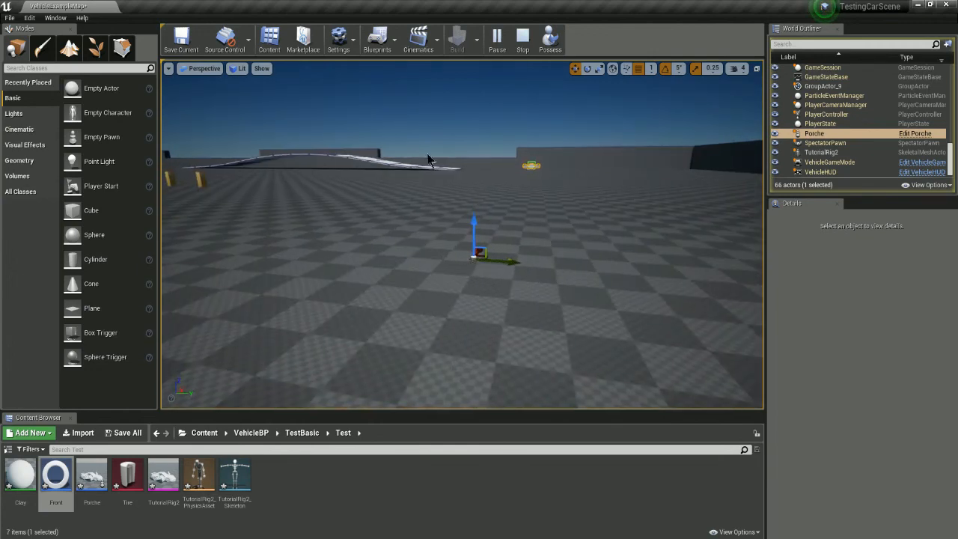
key("f")
left_click_drag(419, 280, 344, 280, "alt")
key("f")
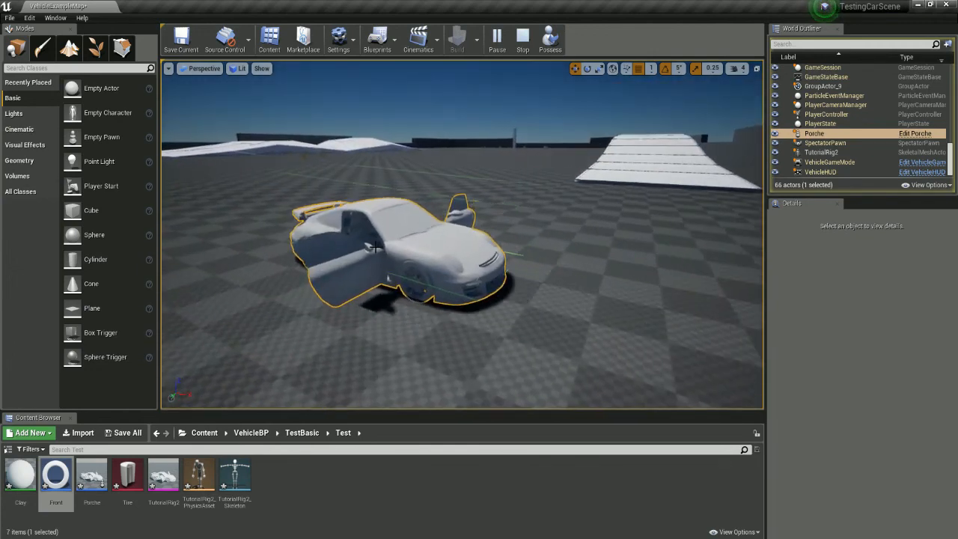
- Select the Porche in the simulation, examine its wheels, raise it high above the ground and stop the simulation
left_click(353, 218)
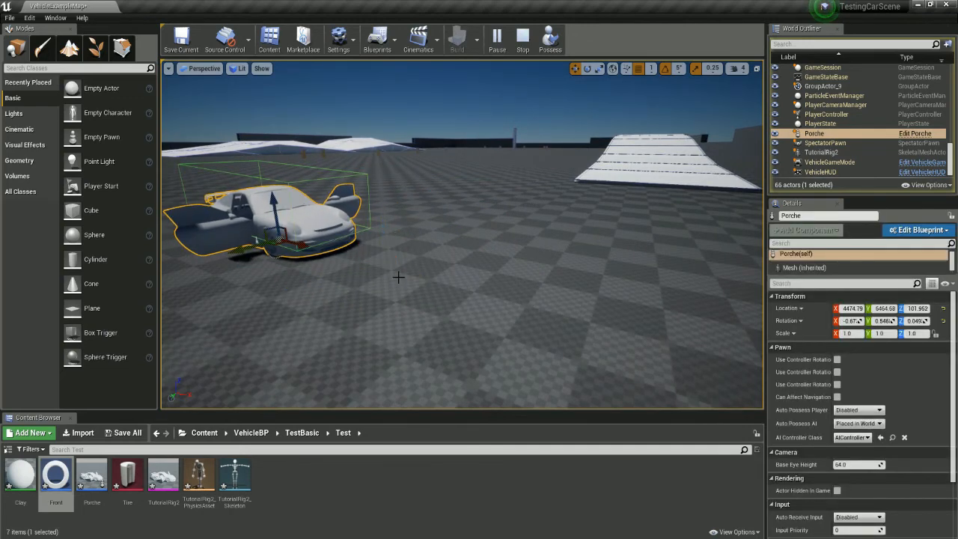
key("f")
left_click_drag(399, 274, 191, 271, "alt")
left_click_drag(688, 263, 664, 260, "alt")
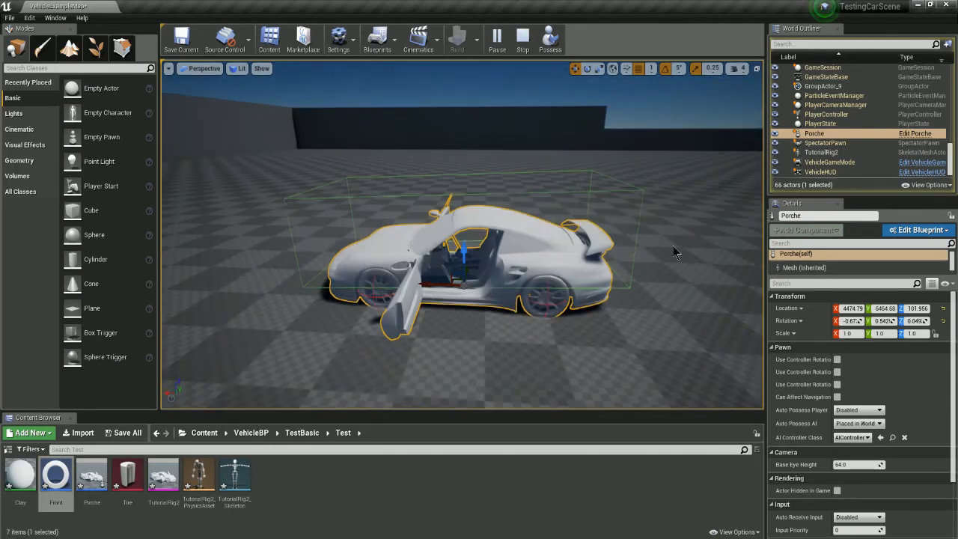
left_click_drag(570, 251, 659, 258, "alt")
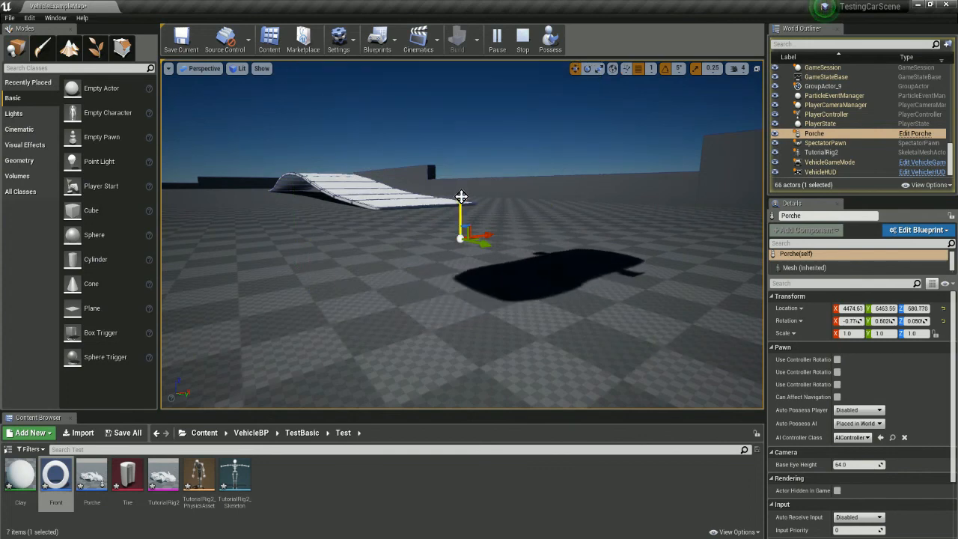
left_click(523, 41)
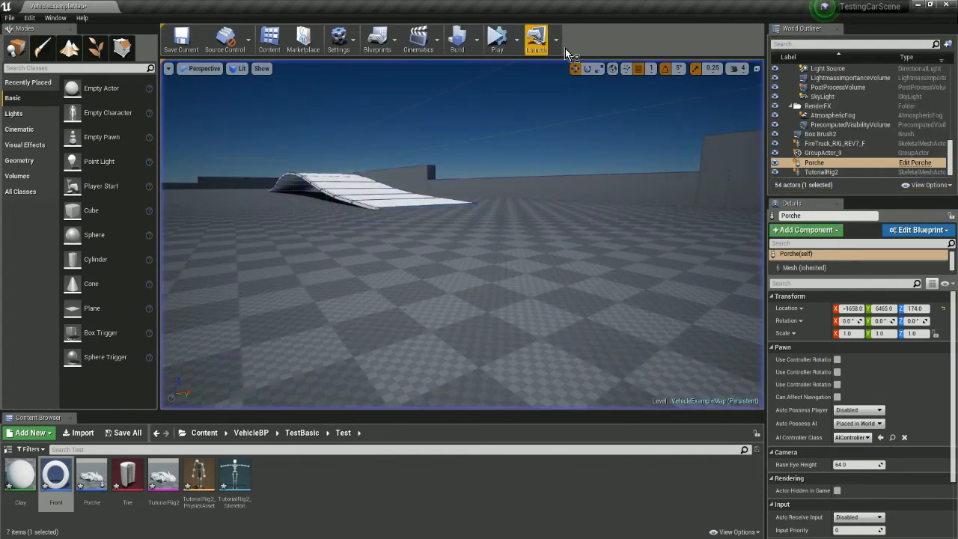
left_click(925, 8)
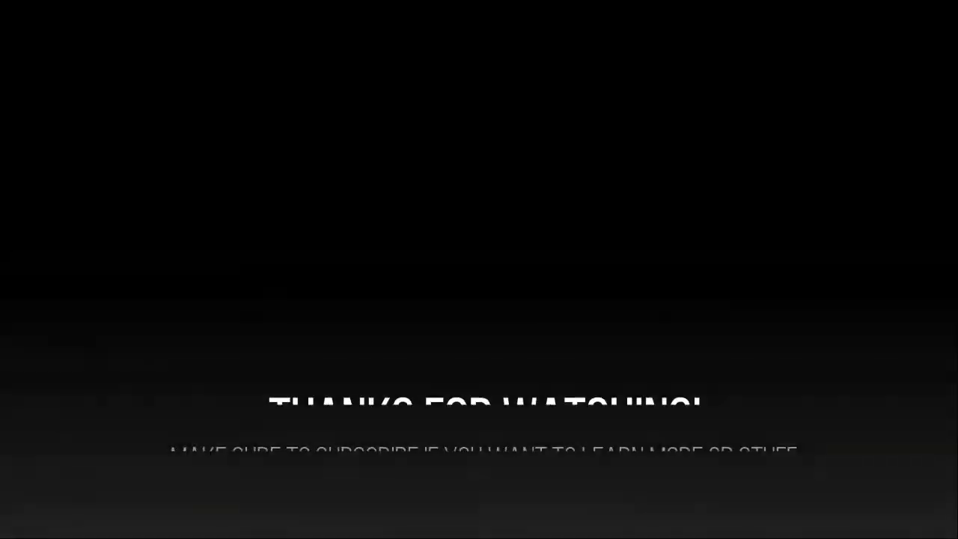